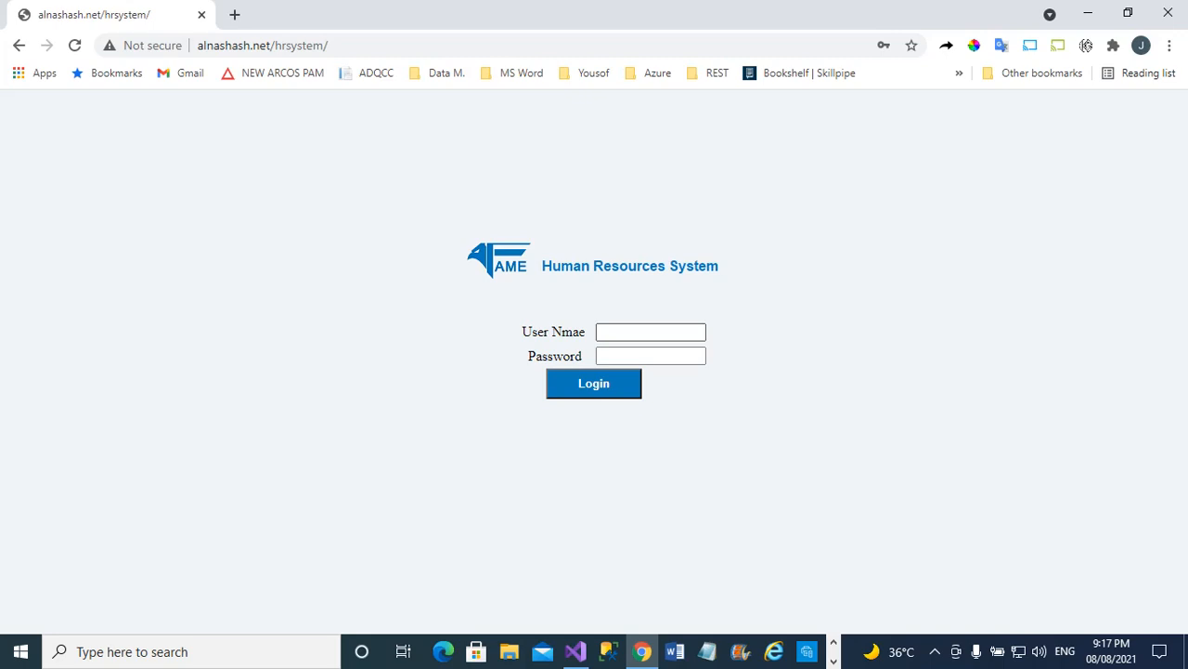
Log in to the Human Resources System with the saved admin user name and account password.
click(650, 332)
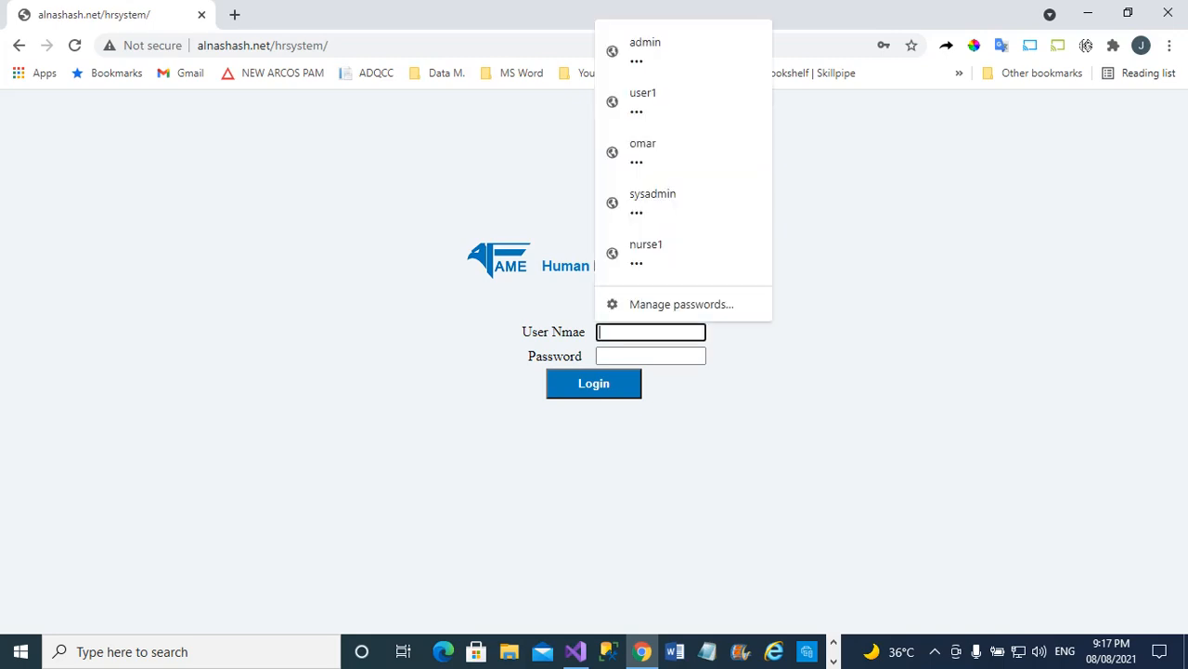
click(650, 51)
key(Return)
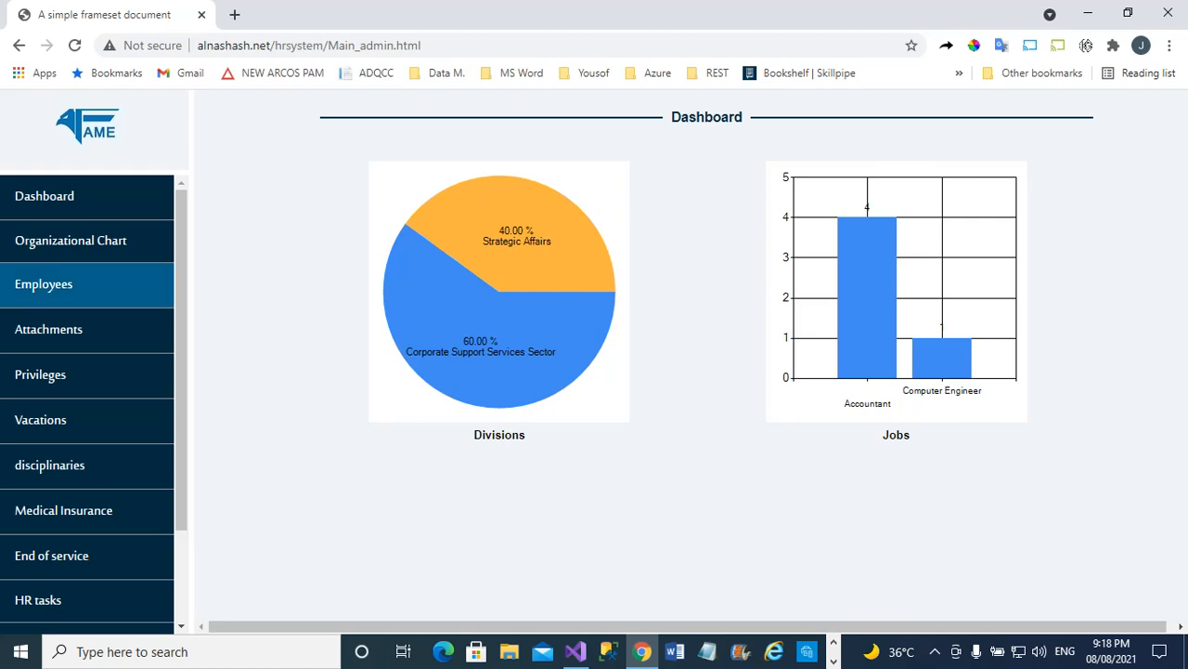
Open the Division page of the organizational chart and list the divisions of First Company and Second Company.
click(93, 241)
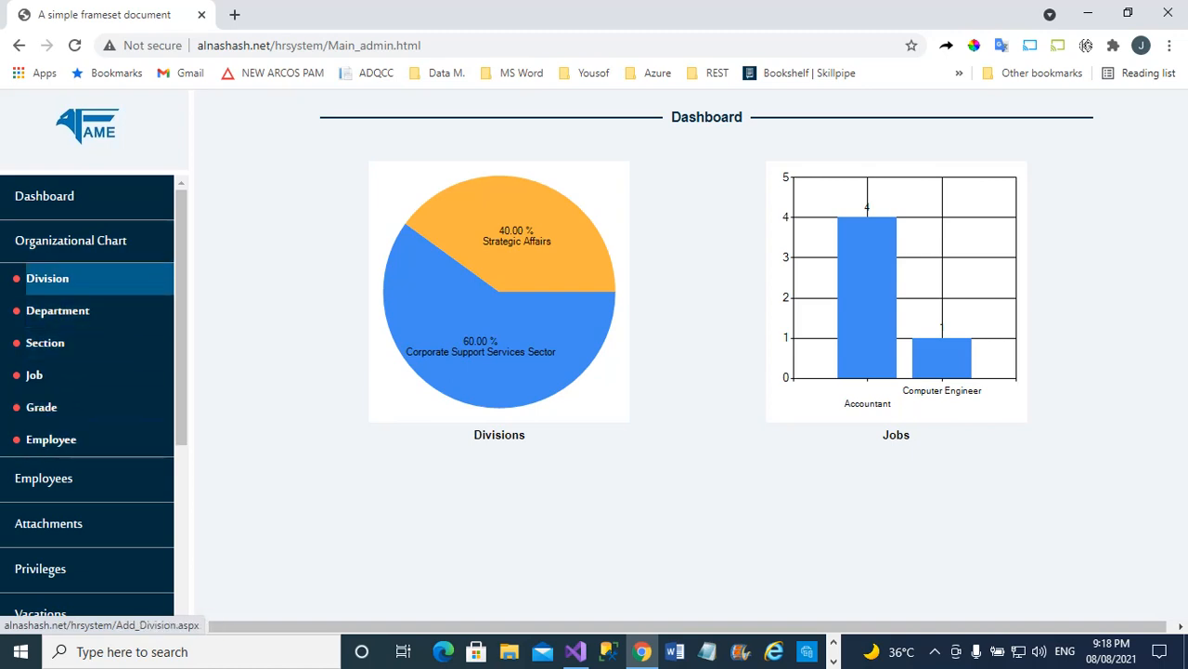
click(47, 277)
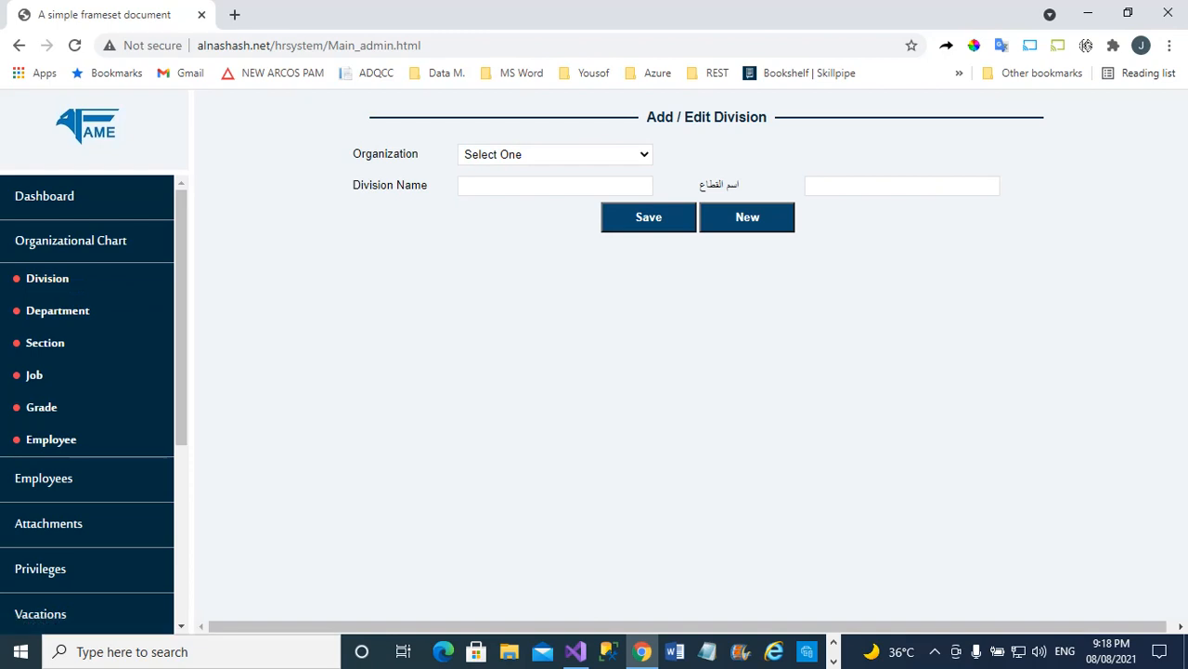
click(556, 155)
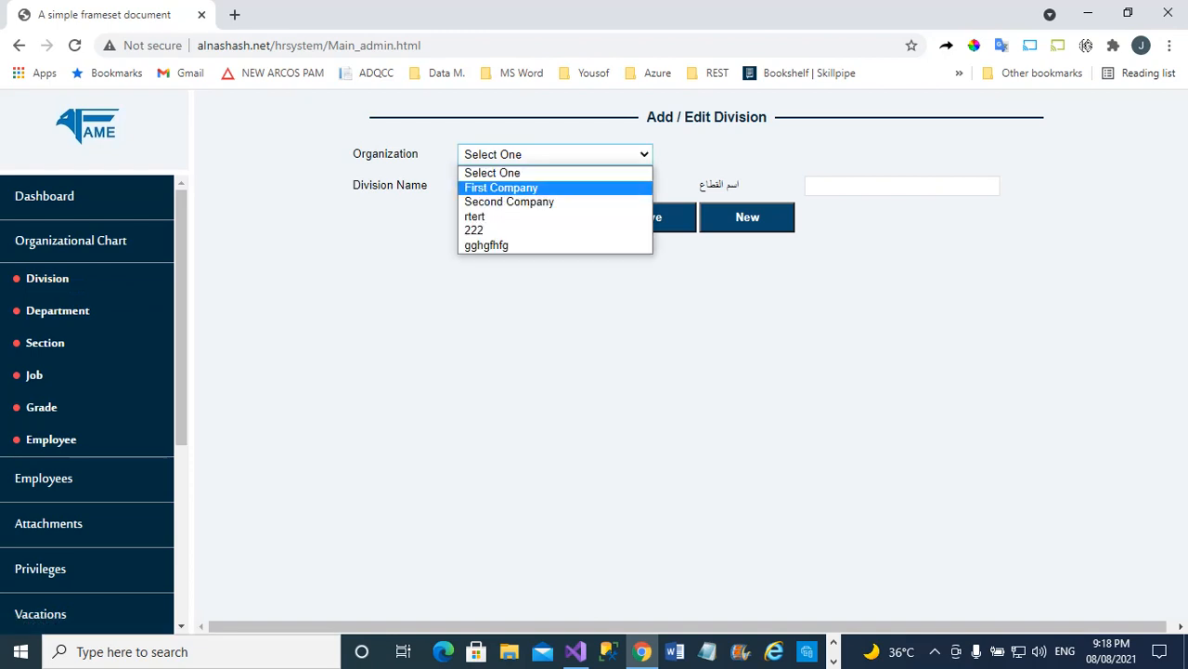
click(501, 188)
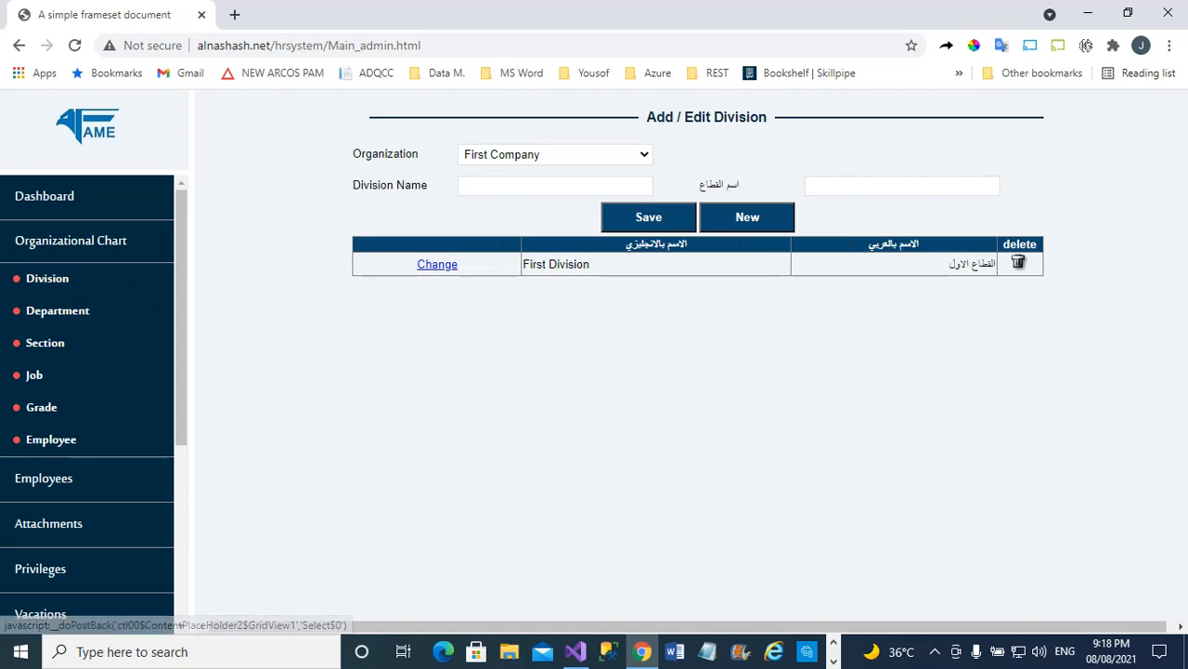
click(555, 155)
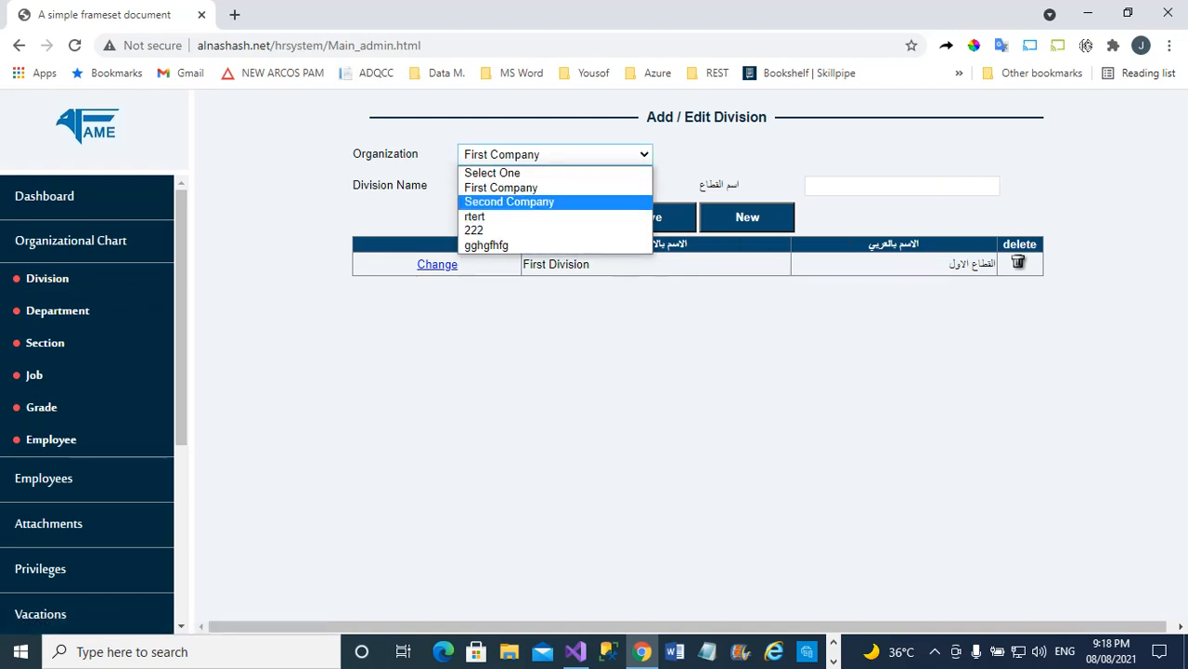
click(504, 200)
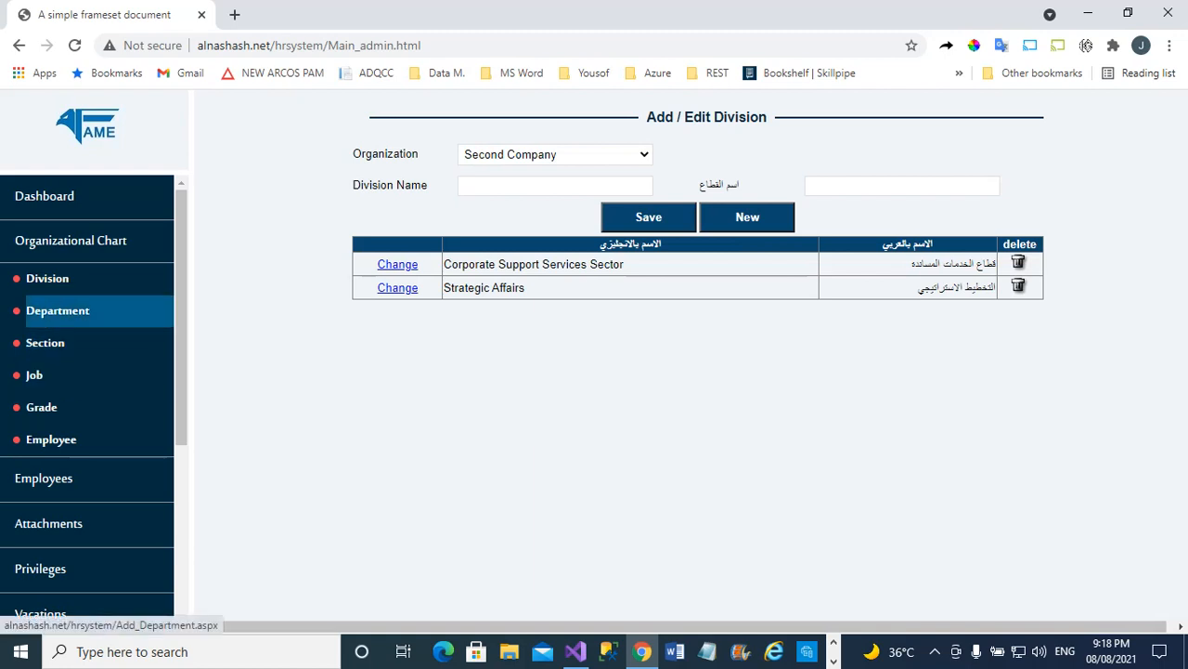
Open the Department page and list the departments of Second Company's Corporate Support Services Sector, checking both department name fields.
click(58, 310)
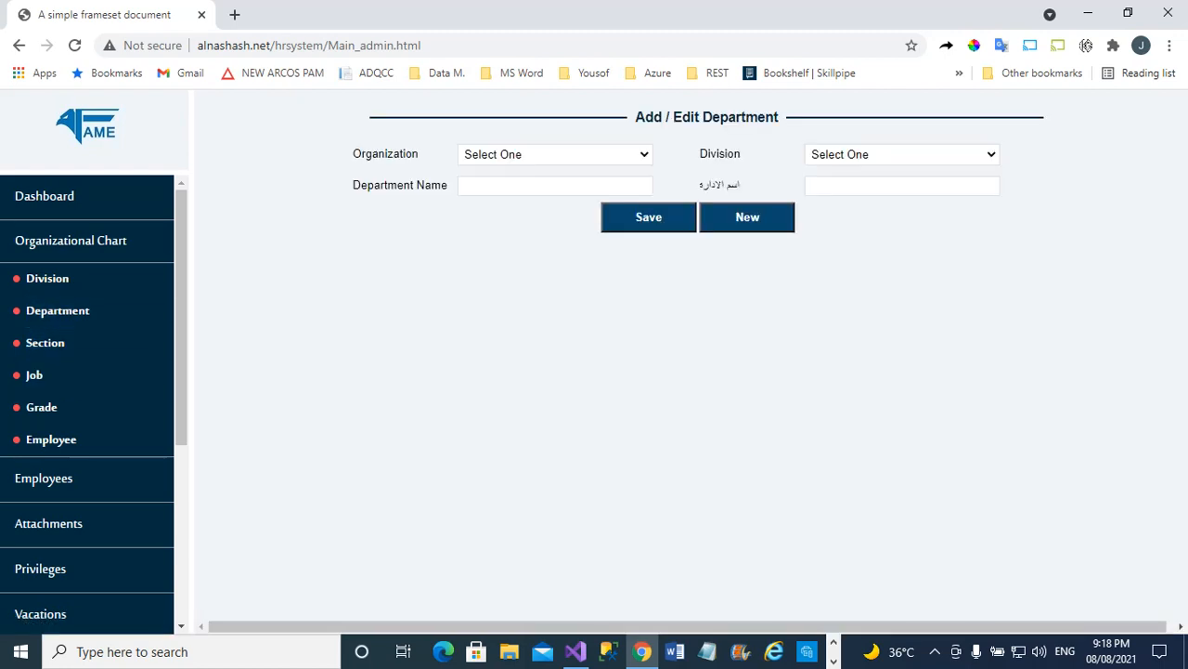
click(555, 154)
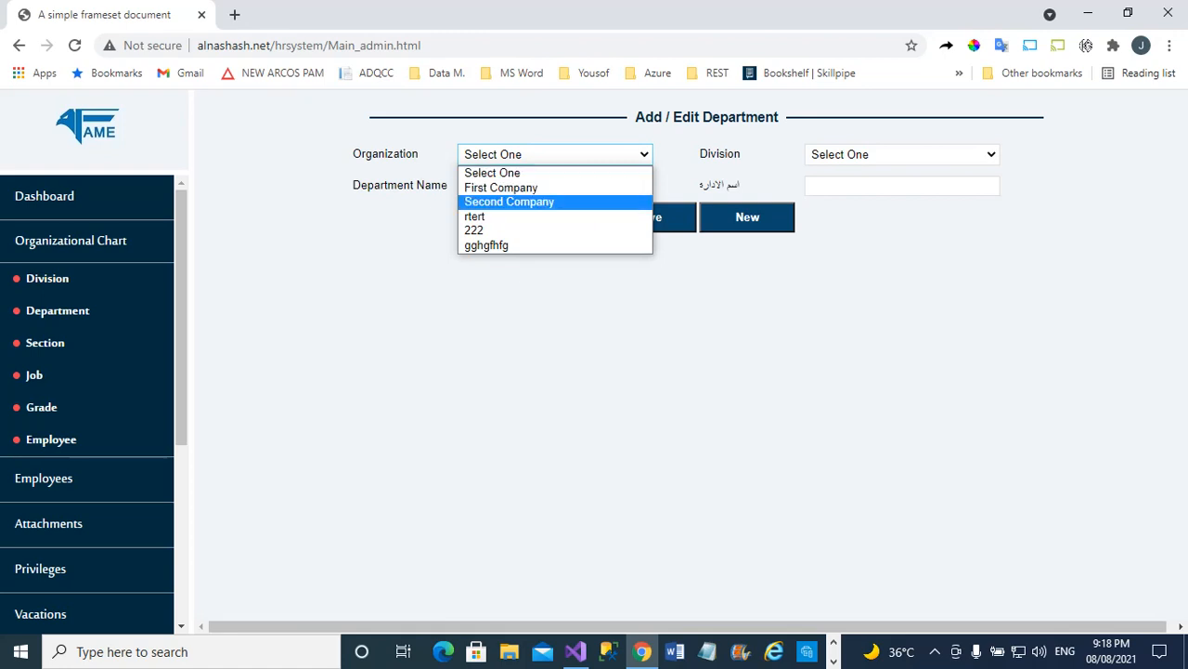
key(Return)
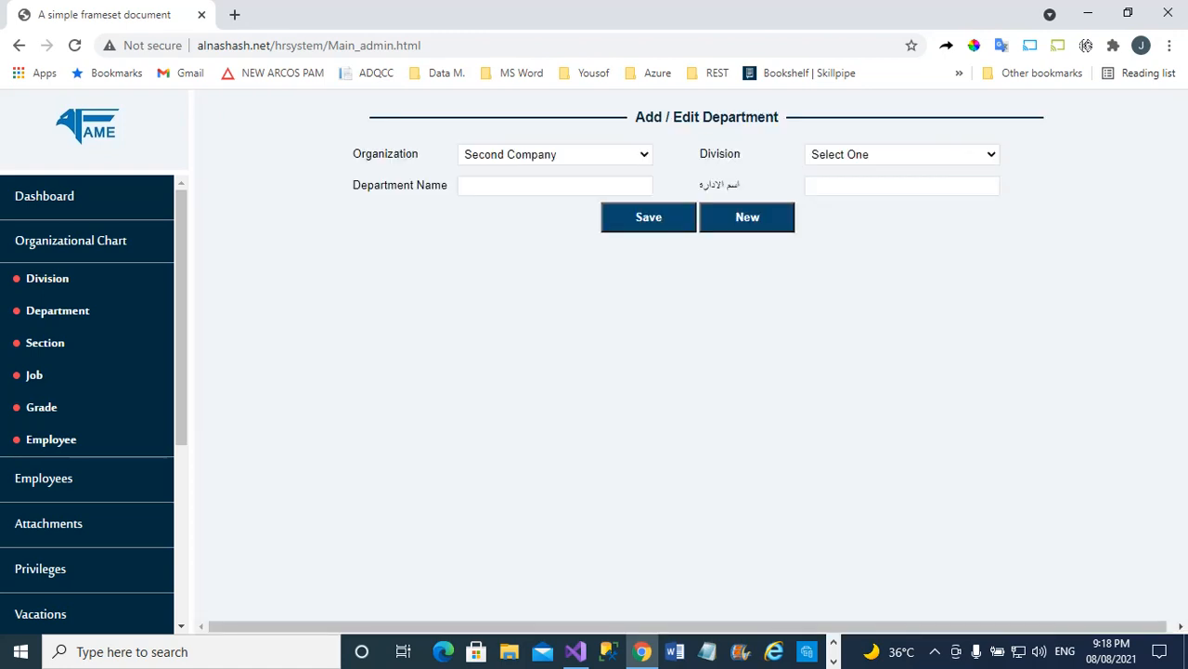
click(902, 154)
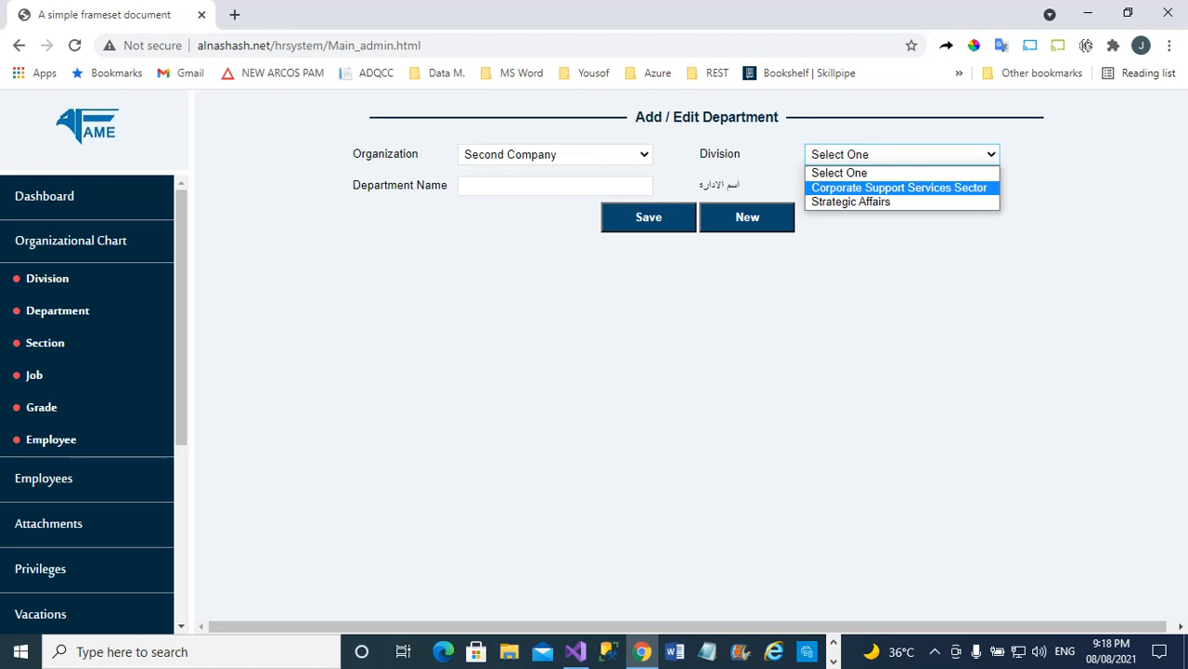
key(Return)
click(555, 186)
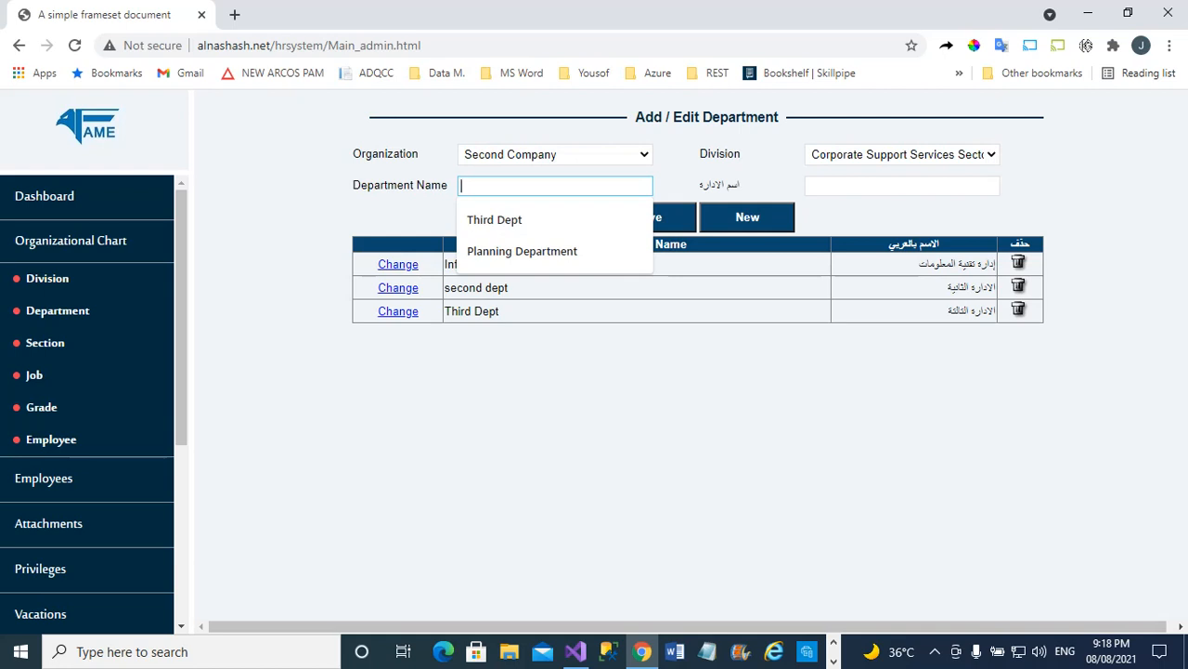
click(902, 186)
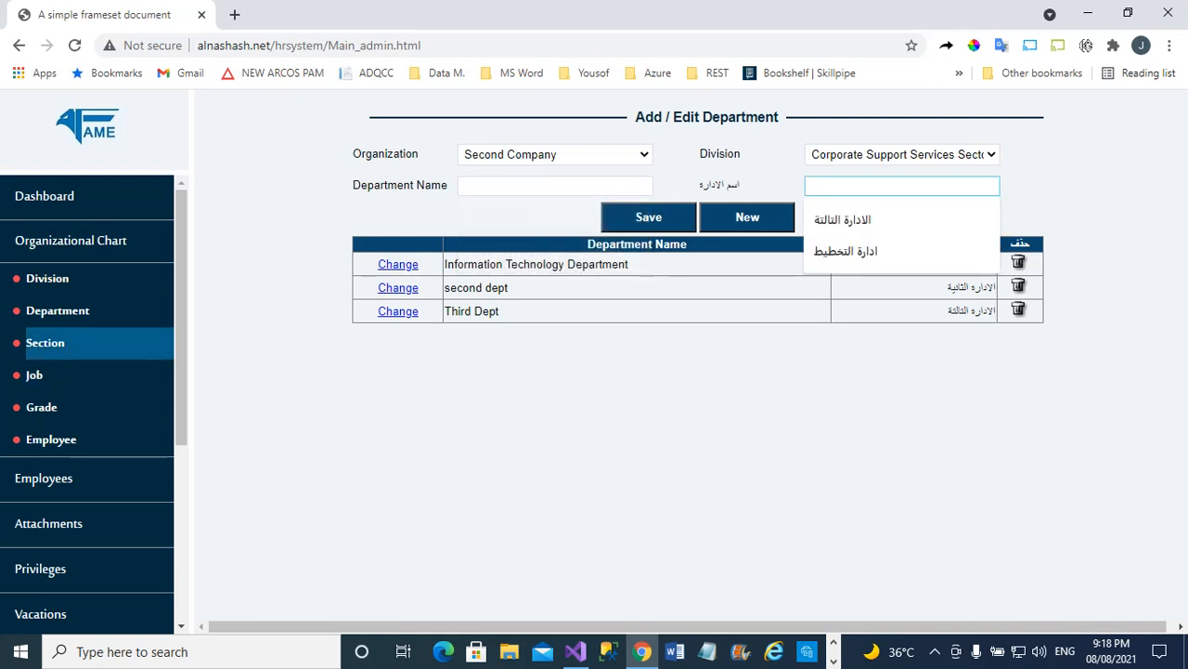
View the Section, Job and Grade pages of the organizational chart.
click(45, 343)
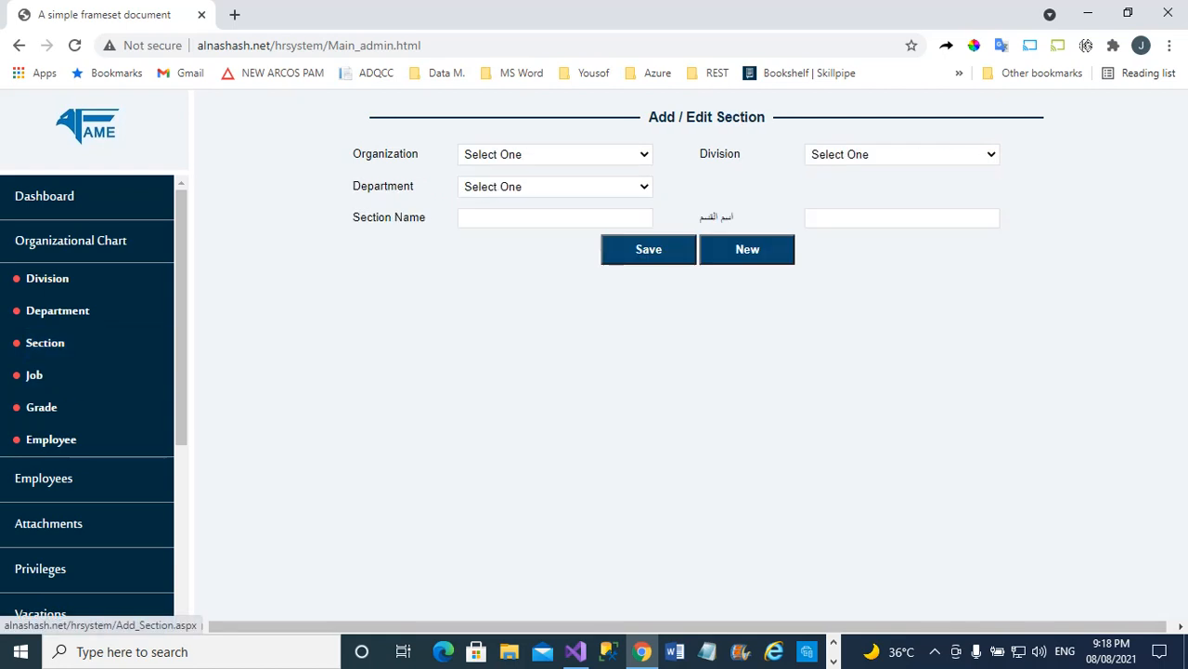
click(35, 374)
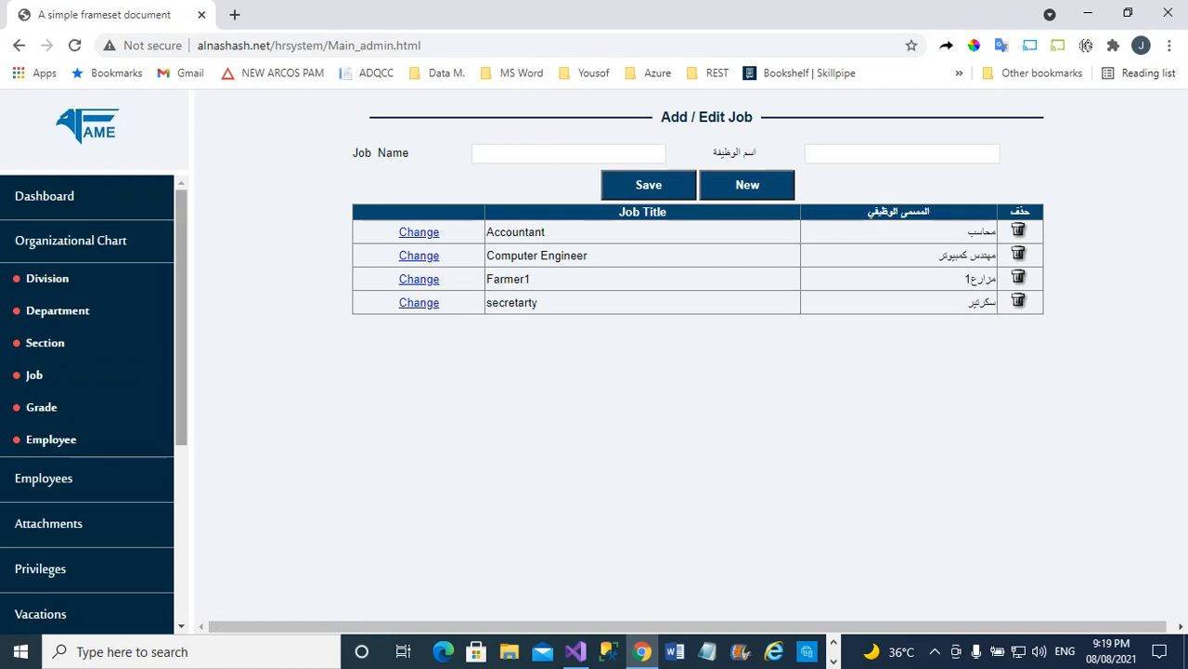
click(42, 407)
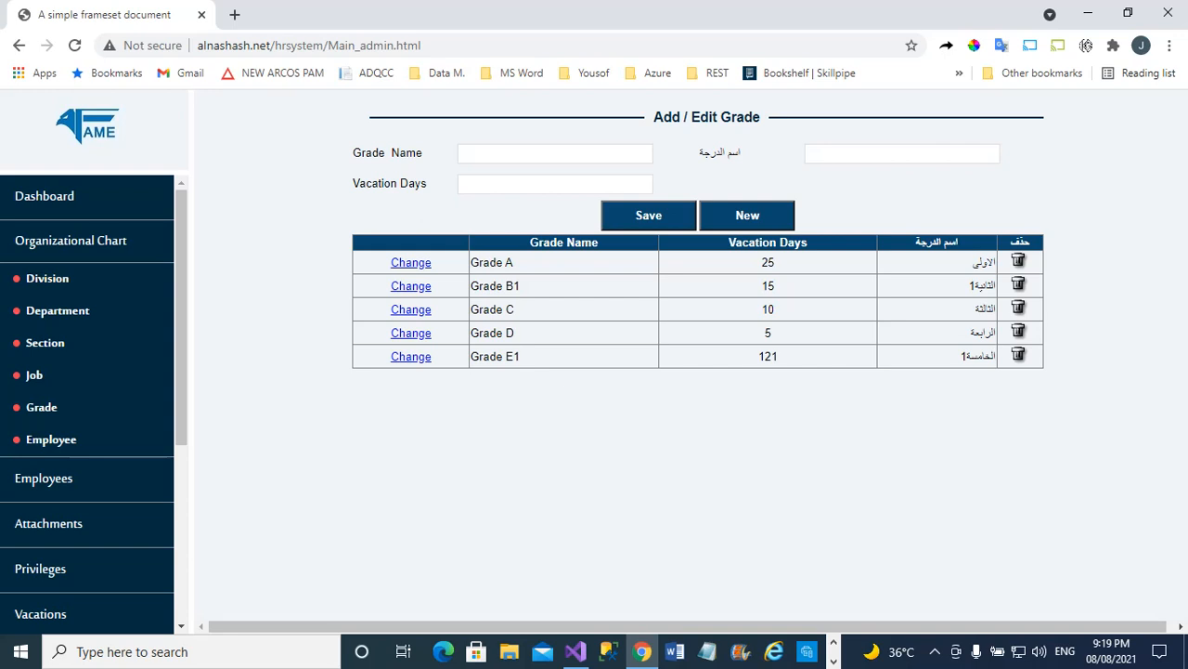
Open the organizational chart's Employee page and look through the employee entry form down to the list of existing employees.
click(51, 439)
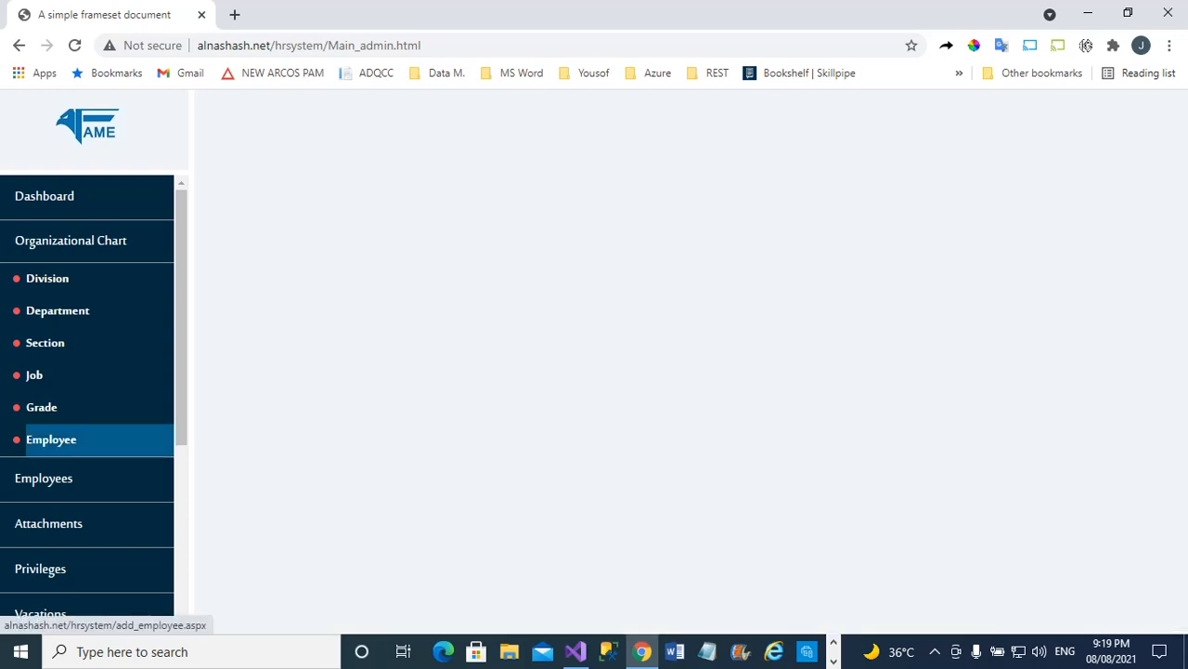
scroll(688, 353, down, 4)
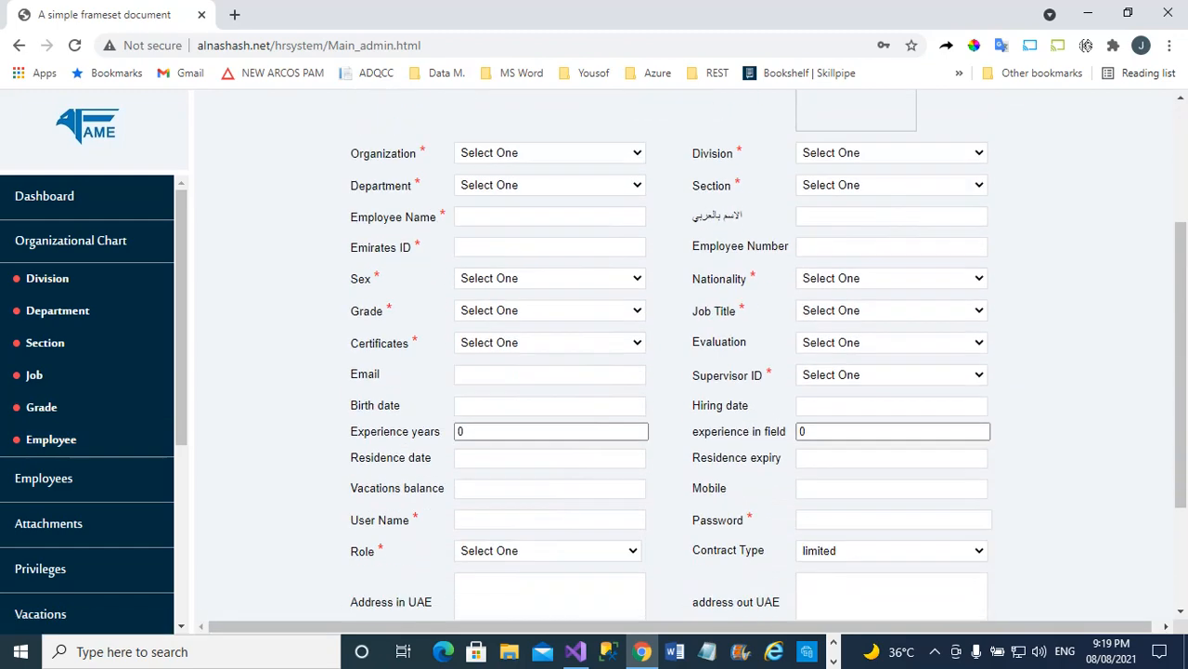
scroll(687, 353, up, 2)
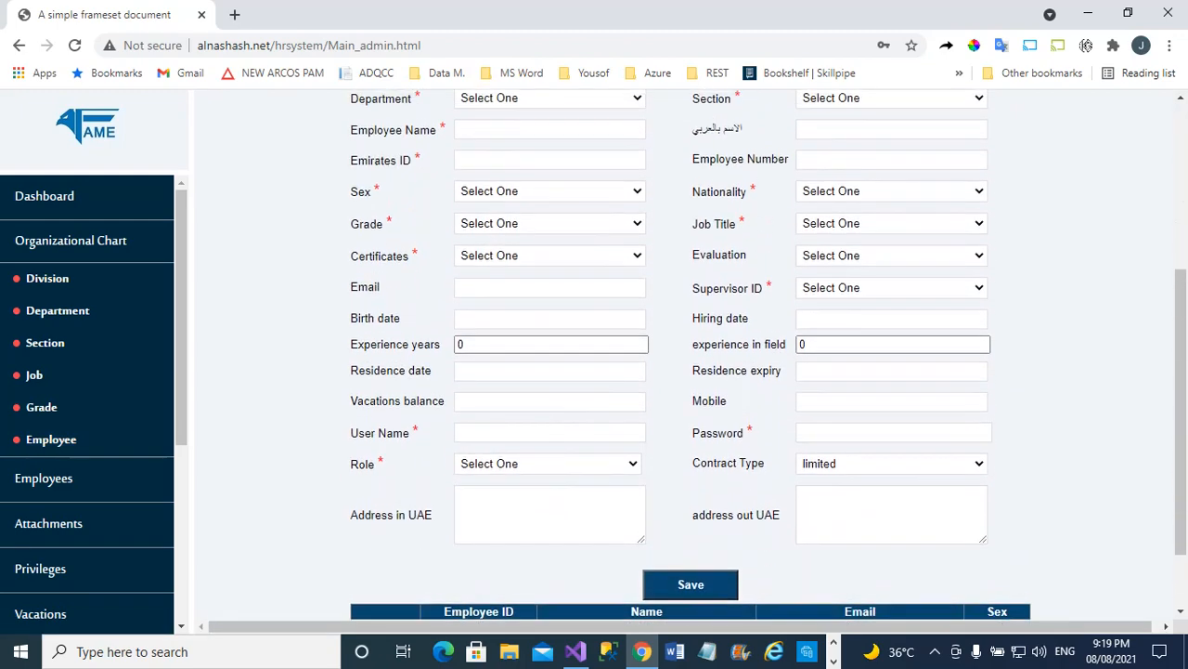
scroll(687, 353, down, 2)
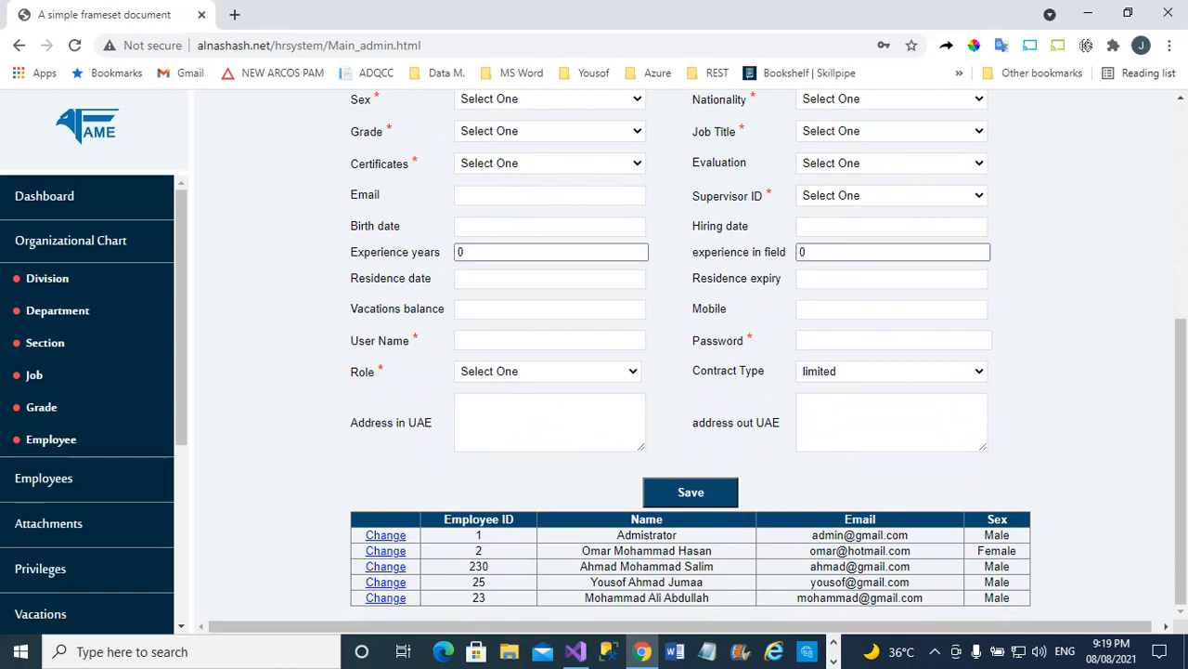
Load the third employee's record for editing and review its personal, job and account details.
click(385, 566)
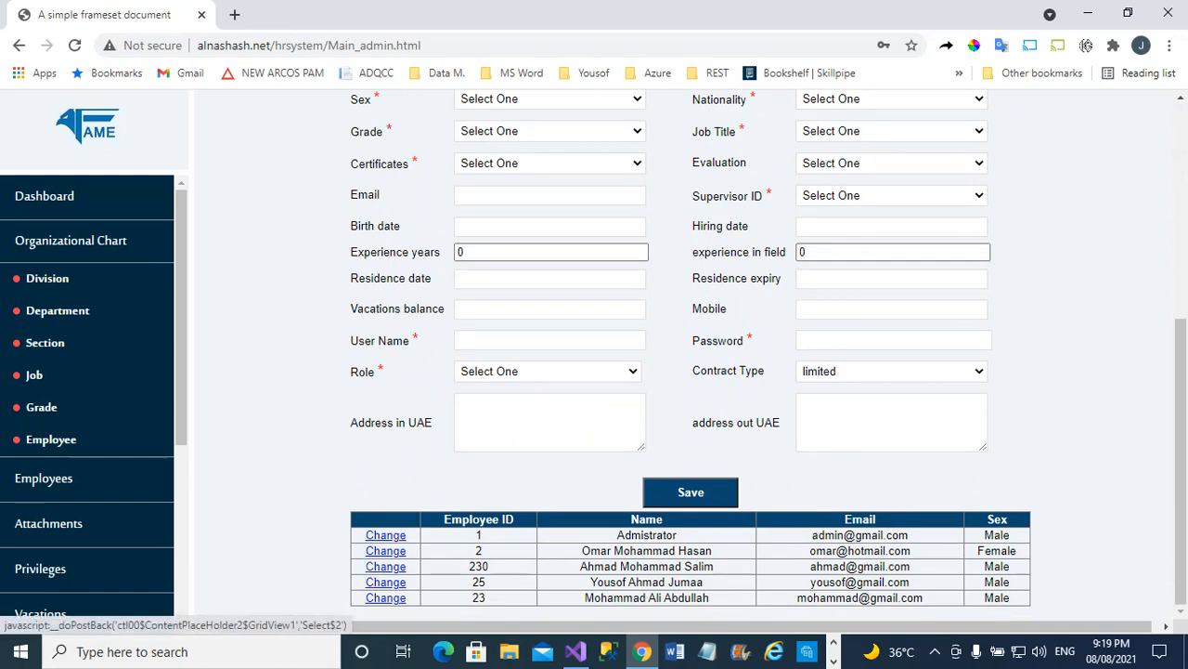
scroll(687, 353, up, 4)
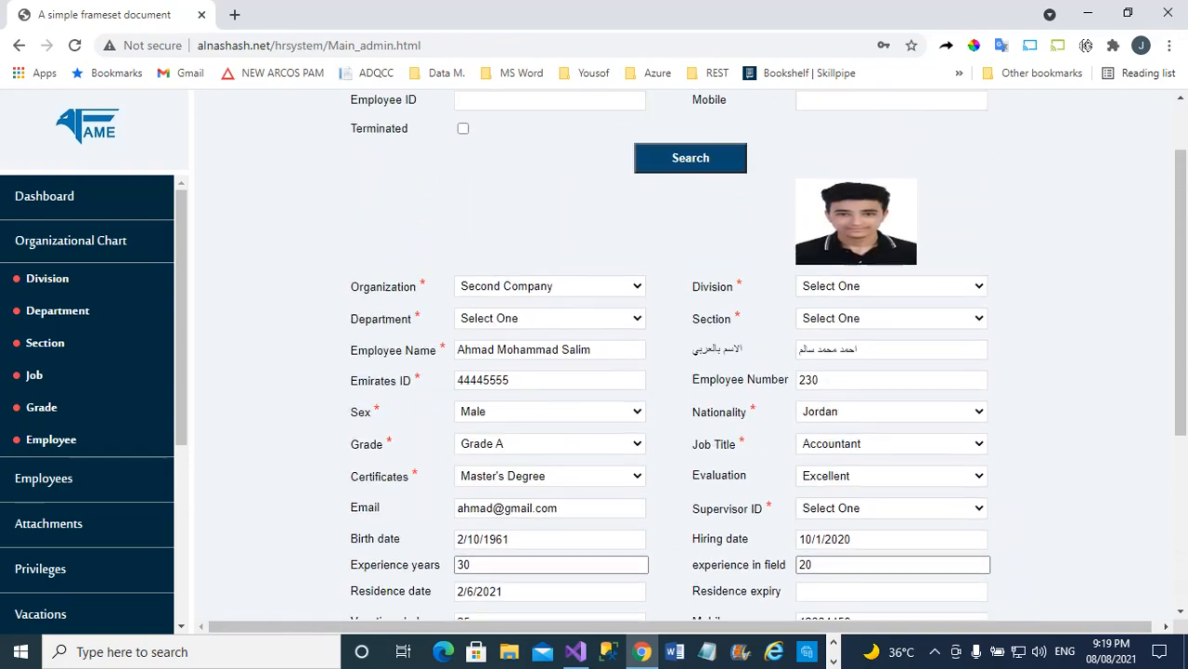
scroll(687, 353, down, 4)
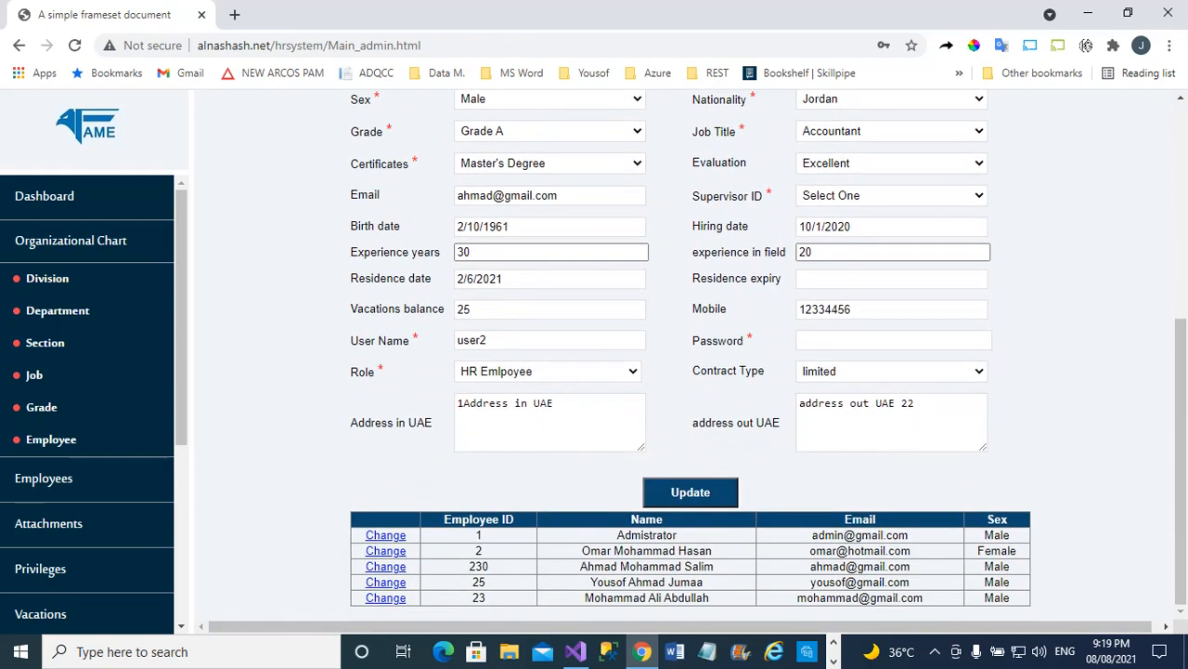
scroll(687, 353, up, 3)
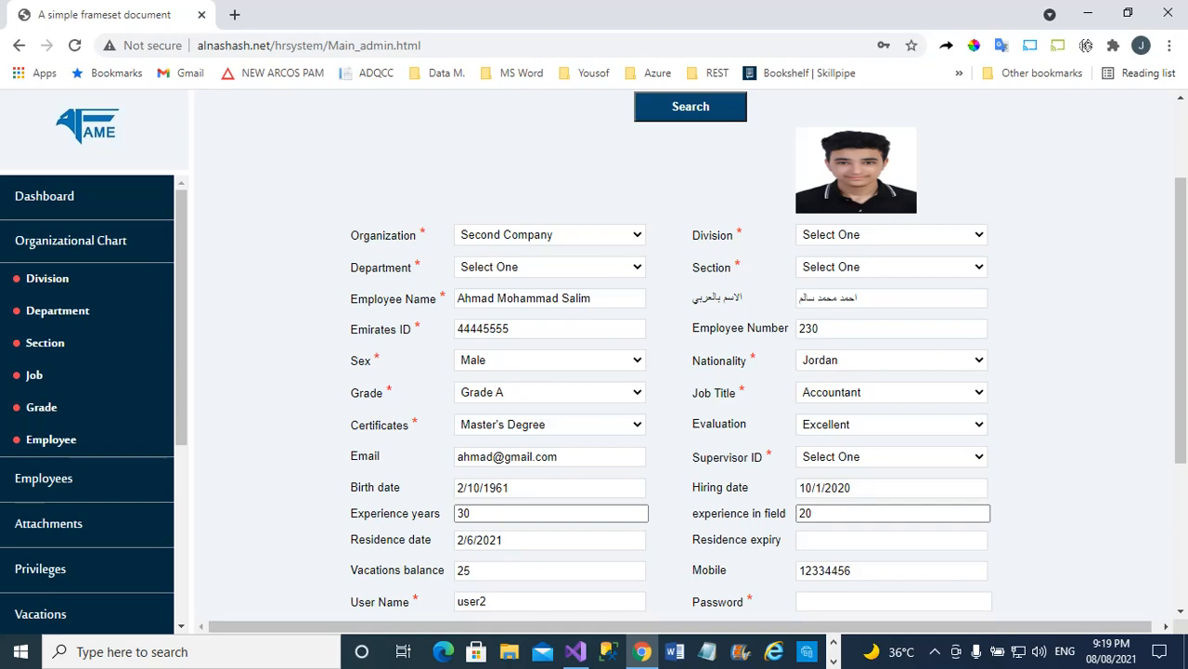
scroll(687, 353, down, 3)
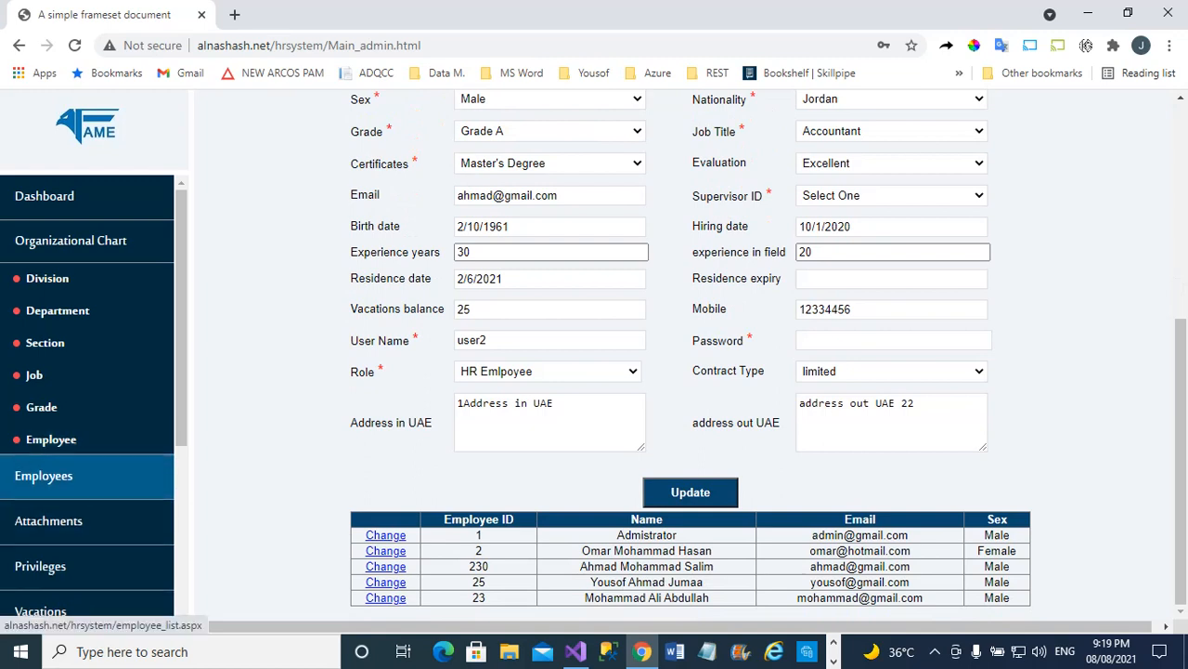
Open the Employee List and set its organization filter to Second Company.
click(43, 478)
scroll(690, 371, down, 1)
scroll(690, 371, up, 1)
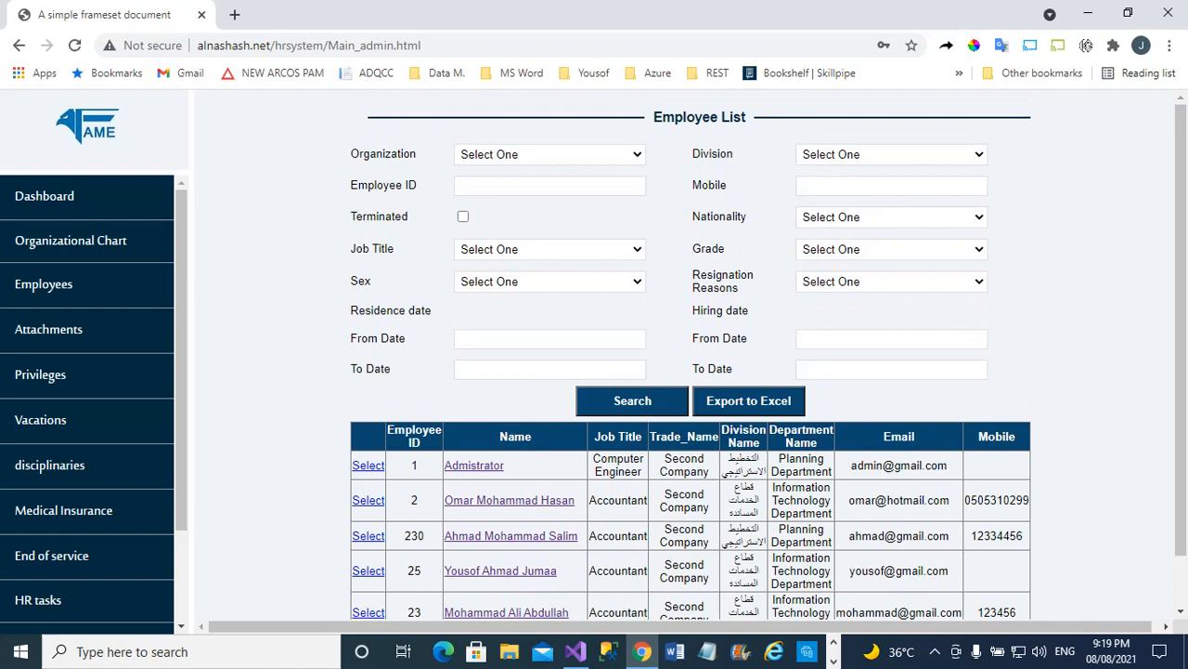
click(549, 154)
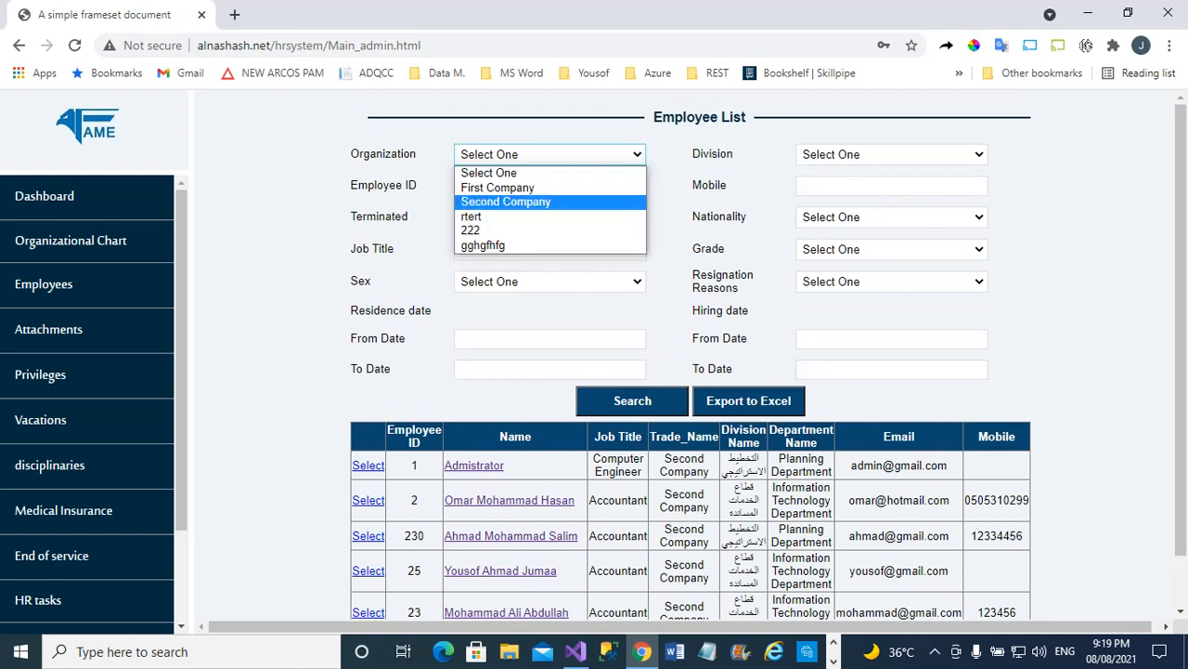
click(506, 201)
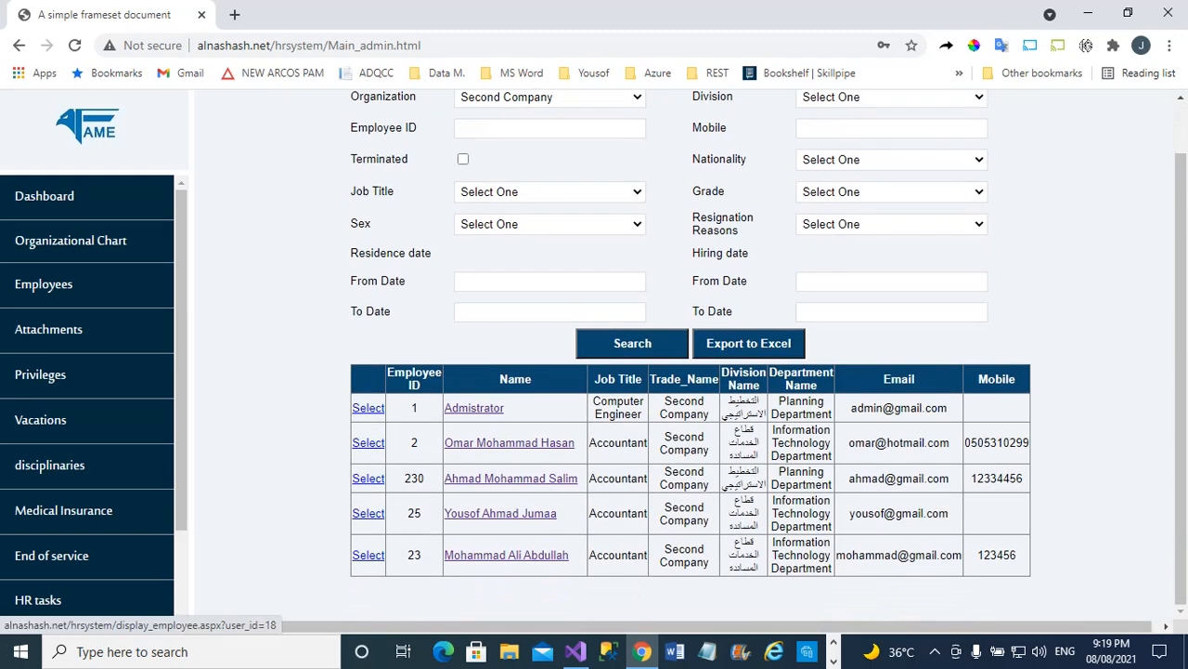
Filter the employee list by First Company, switch the organization back to Second Company, and search for its employees.
click(550, 155)
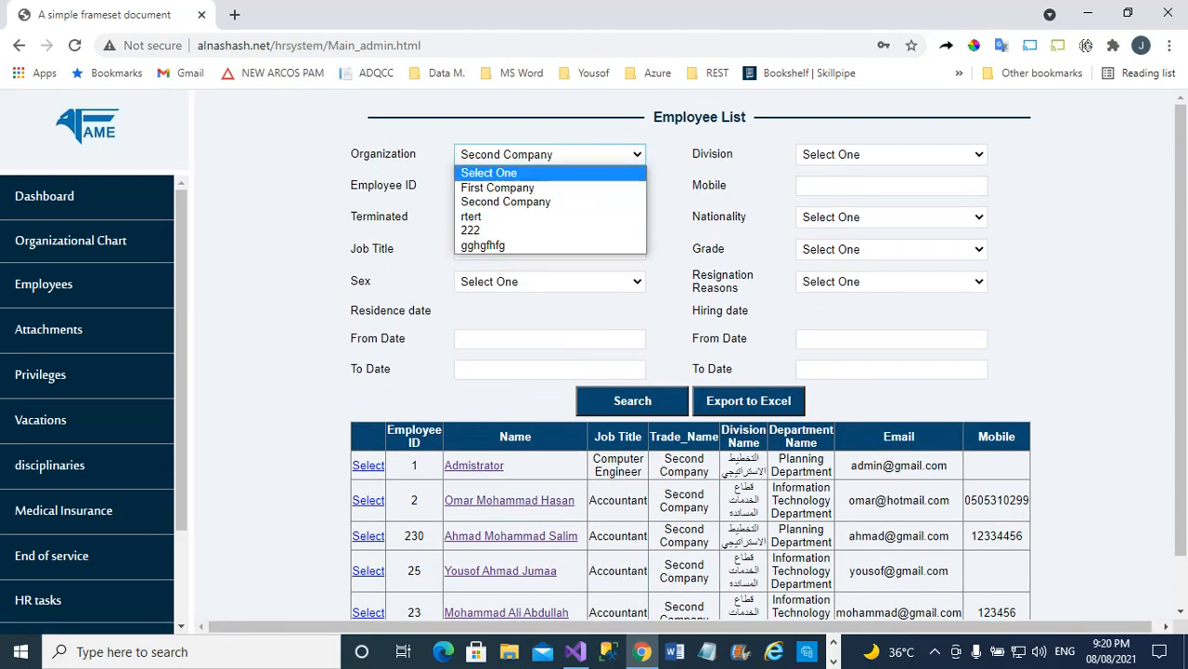
click(506, 189)
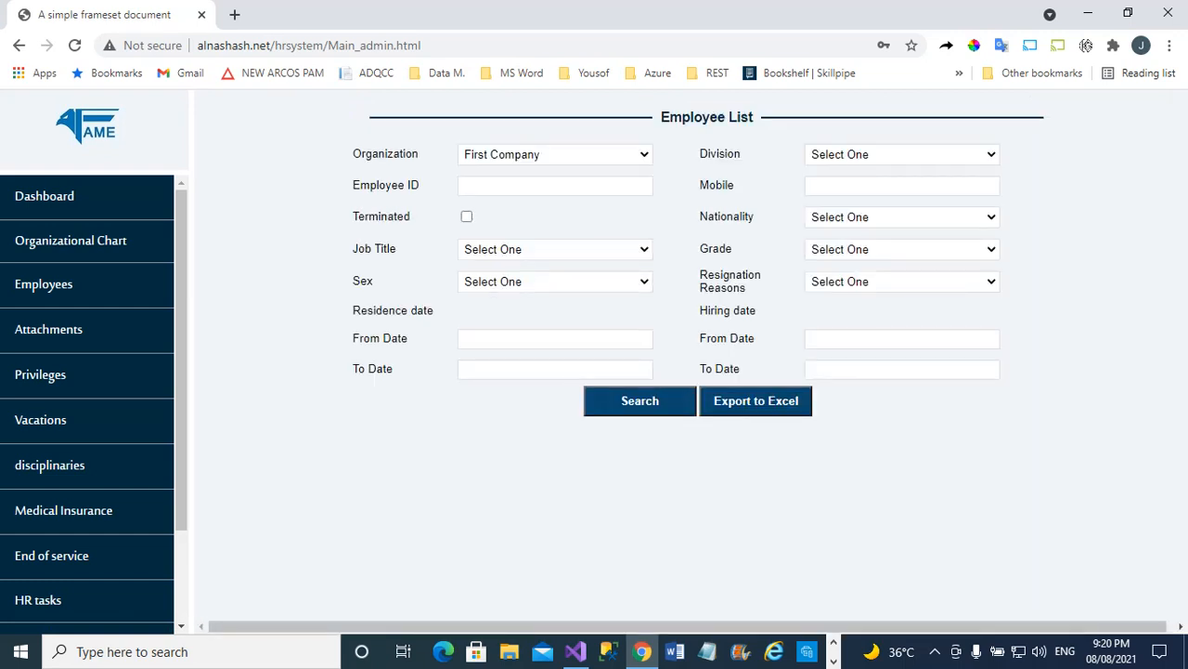
click(554, 155)
click(510, 201)
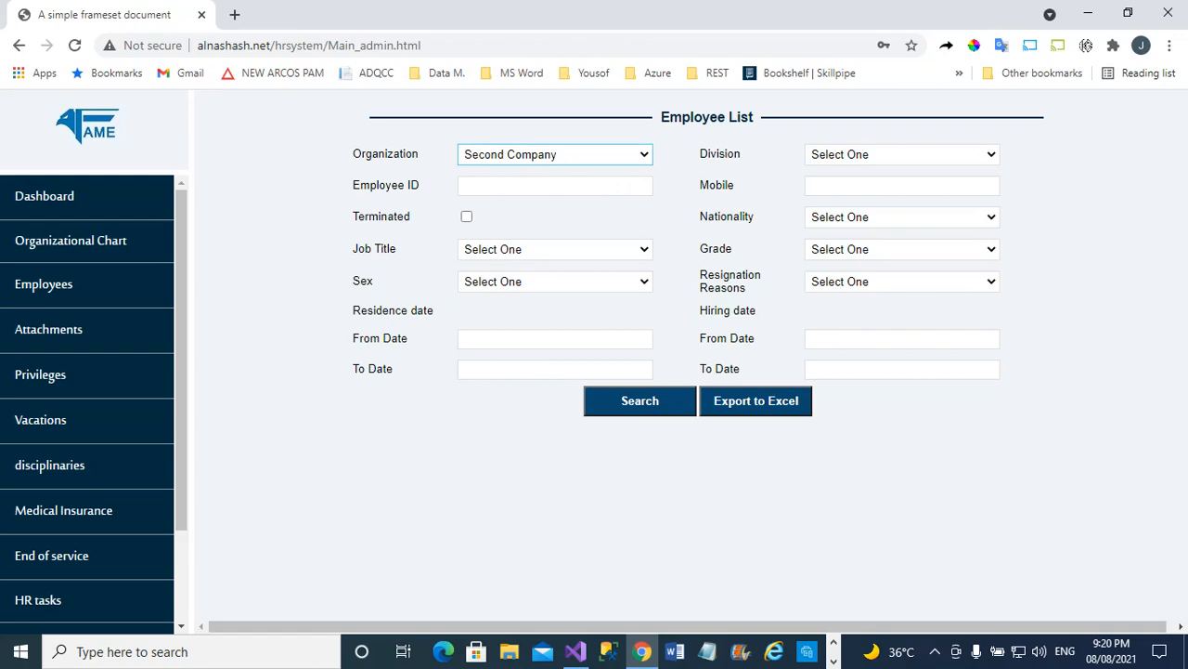
click(640, 401)
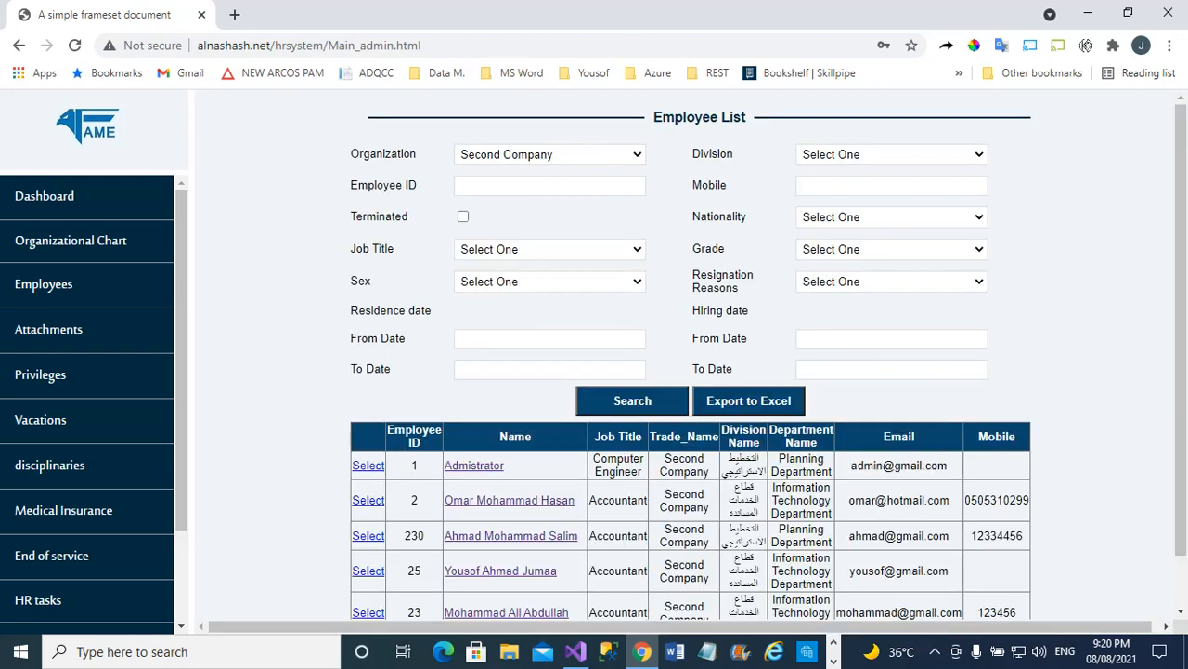
scroll(690, 399, down, 2)
scroll(691, 400, up, 2)
Set the Second Company employee list's nationality filter to Jordan and search for the matching employees.
click(892, 217)
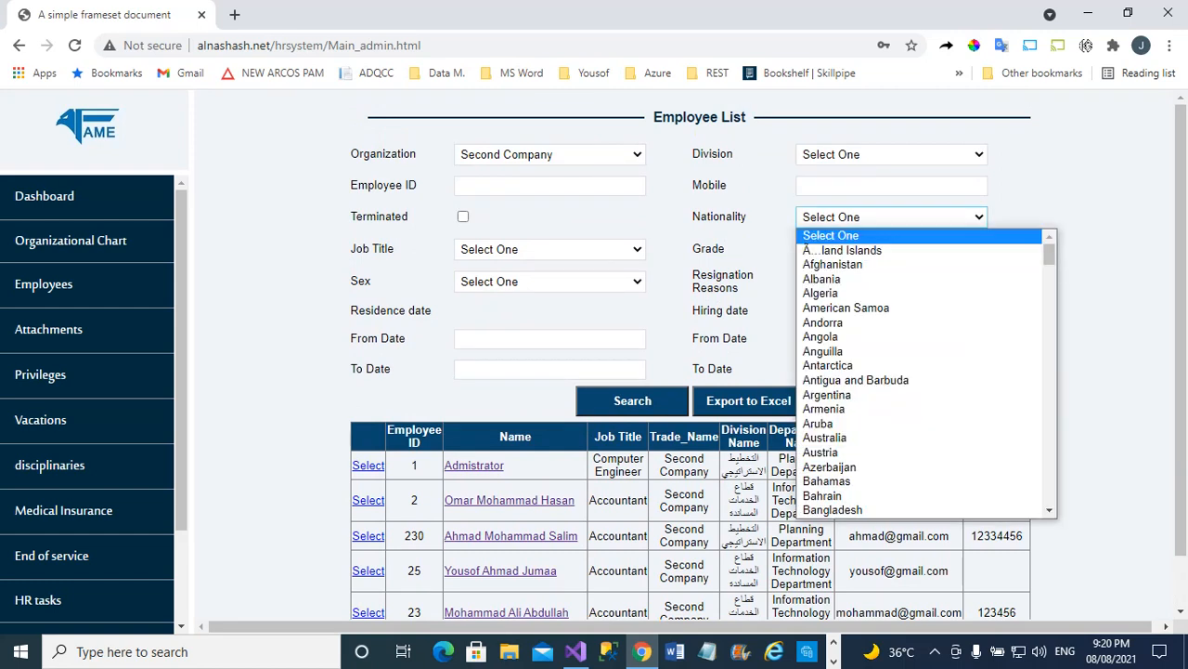
key(j)
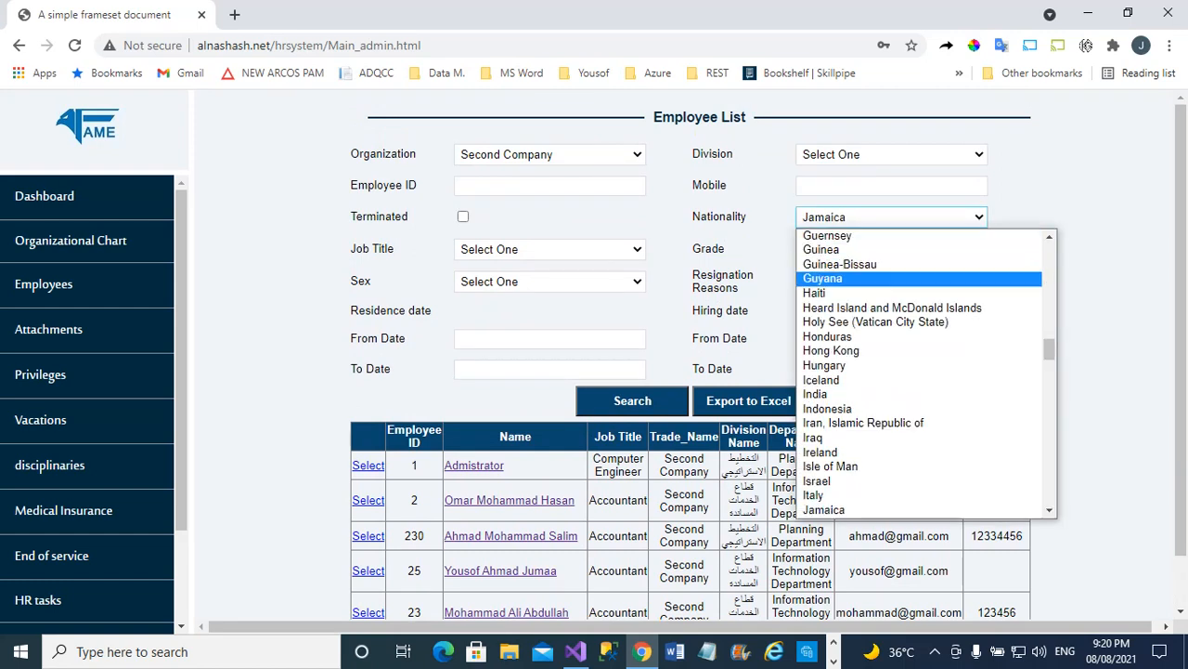
scroll(919, 279, down, 4)
scroll(919, 394, up, 1)
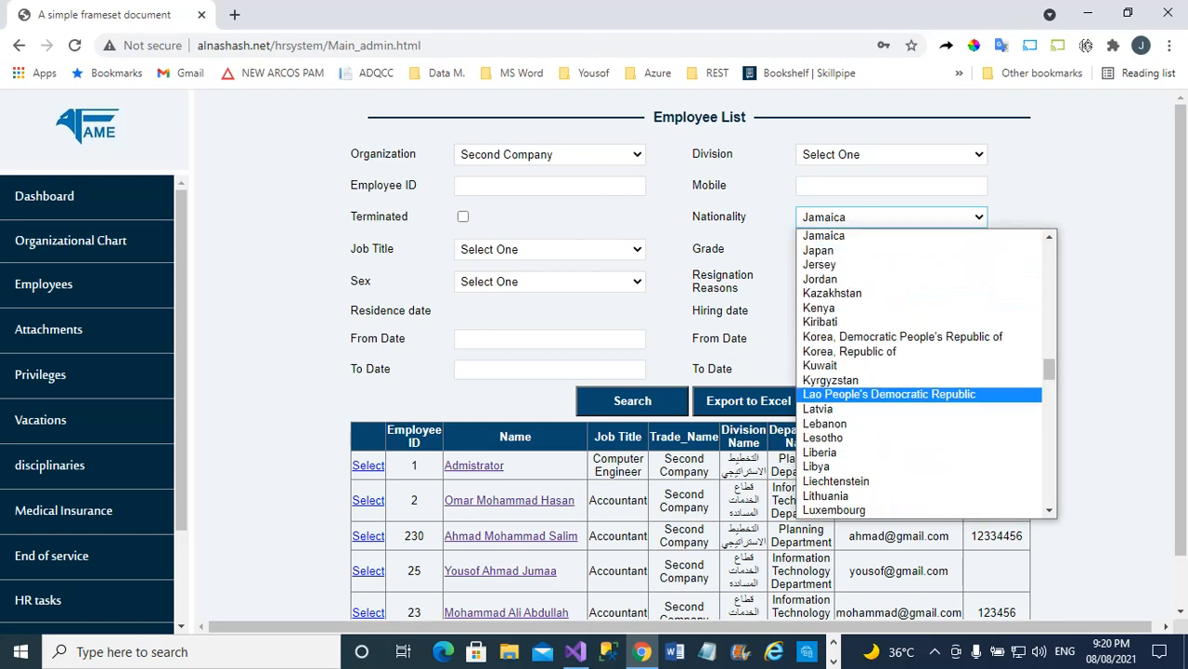
click(919, 279)
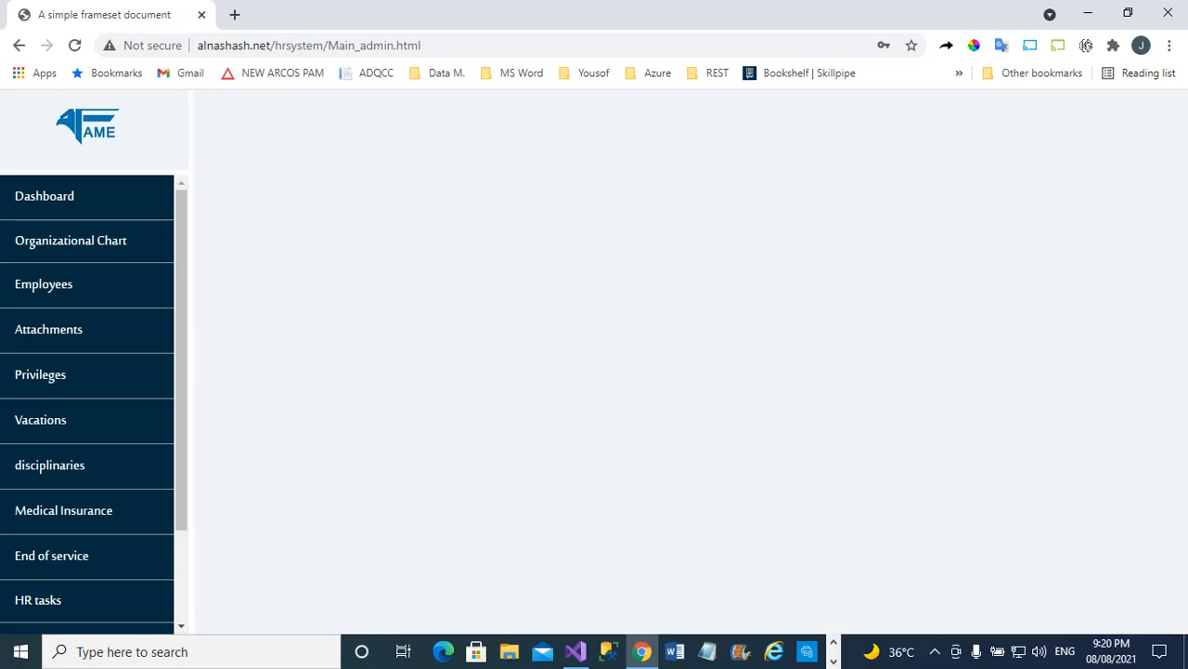
click(632, 400)
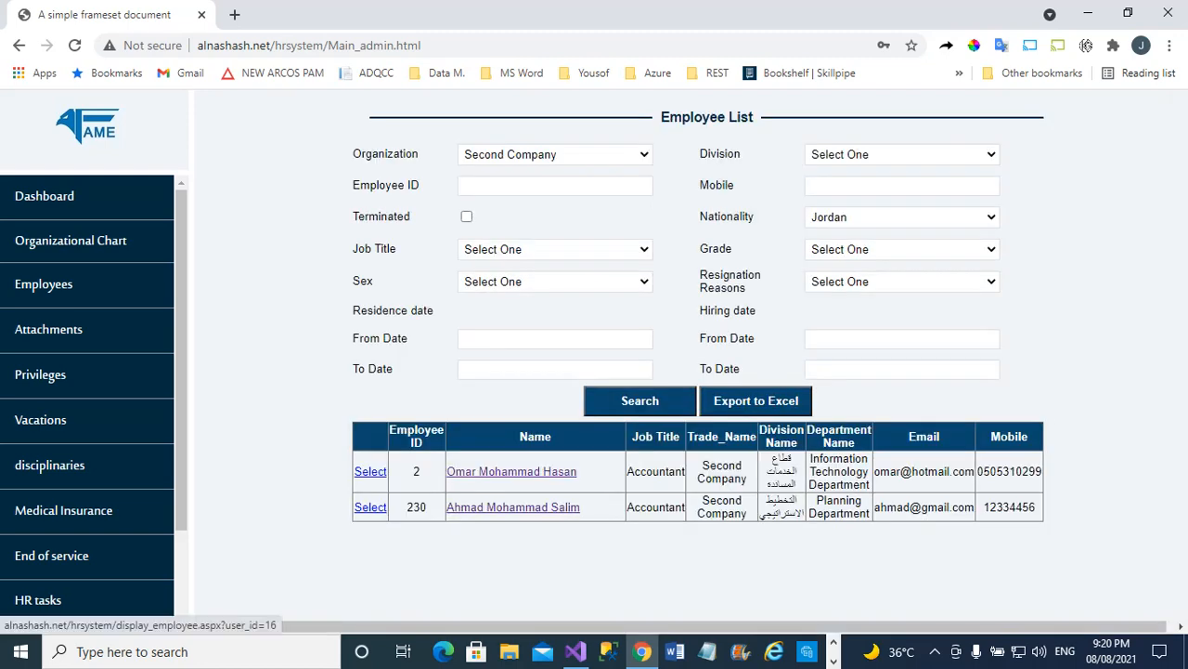
Open the second listed employee's personal data page and review the profile and account details.
click(513, 507)
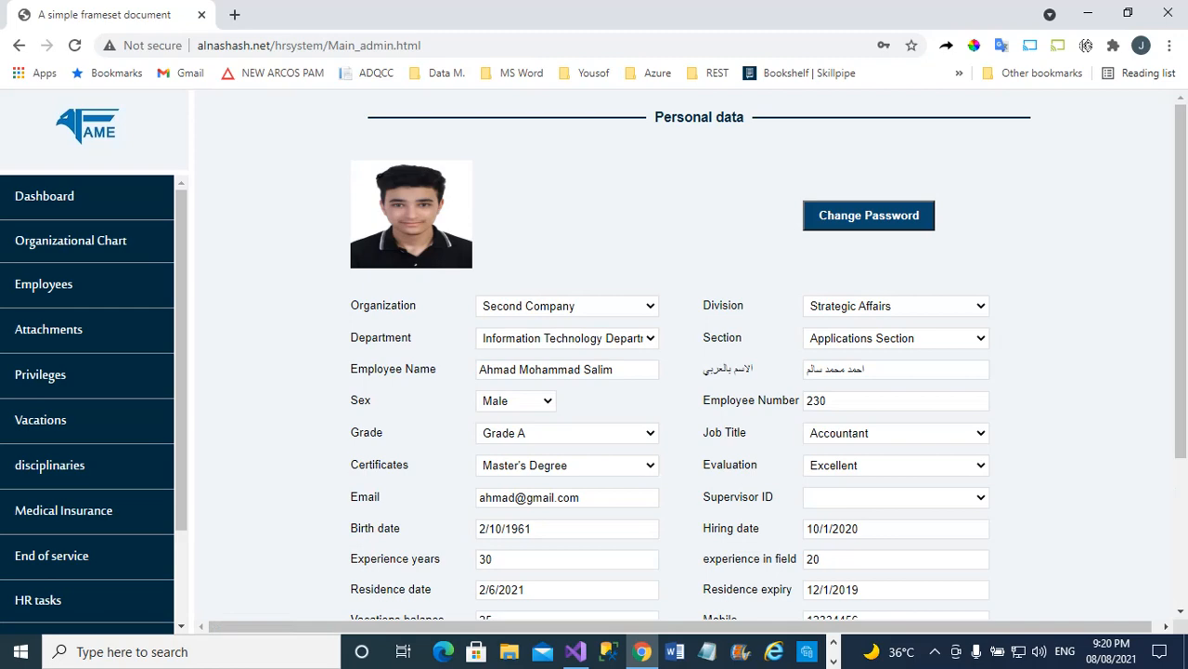
scroll(687, 353, down, 2)
scroll(687, 353, up, 2)
scroll(687, 353, down, 1)
scroll(687, 353, down, 1)
scroll(687, 353, up, 2)
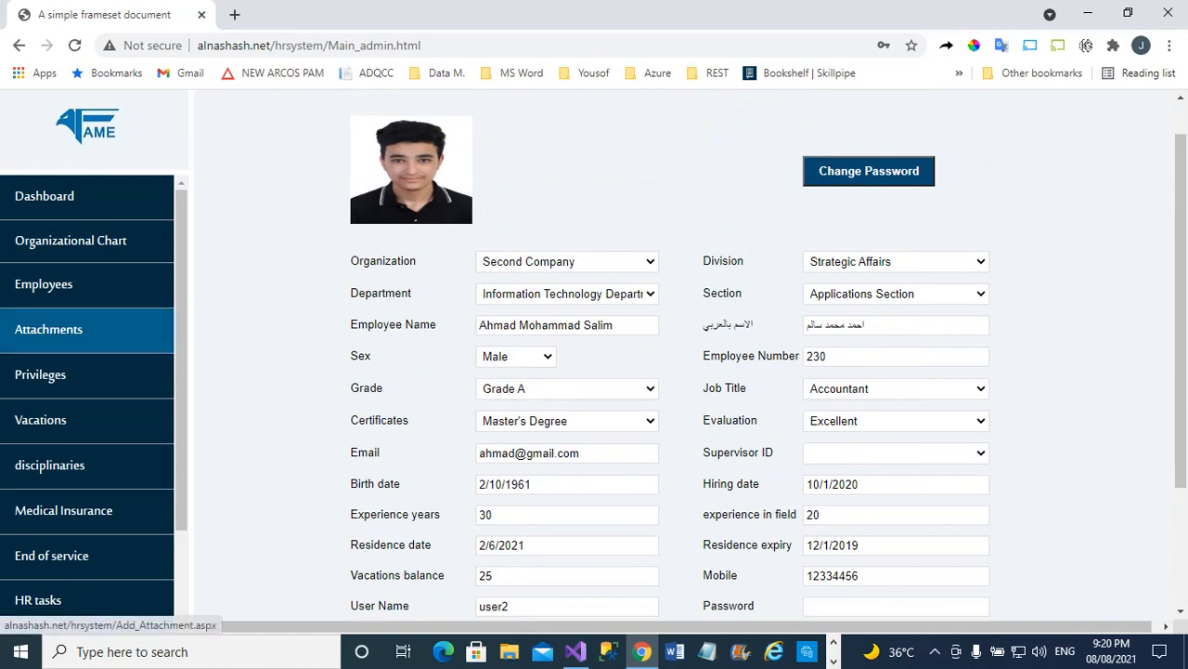
Go to the employee's Attachments page and choose cer340648.pdf from the Desktop as the attachment file.
click(48, 329)
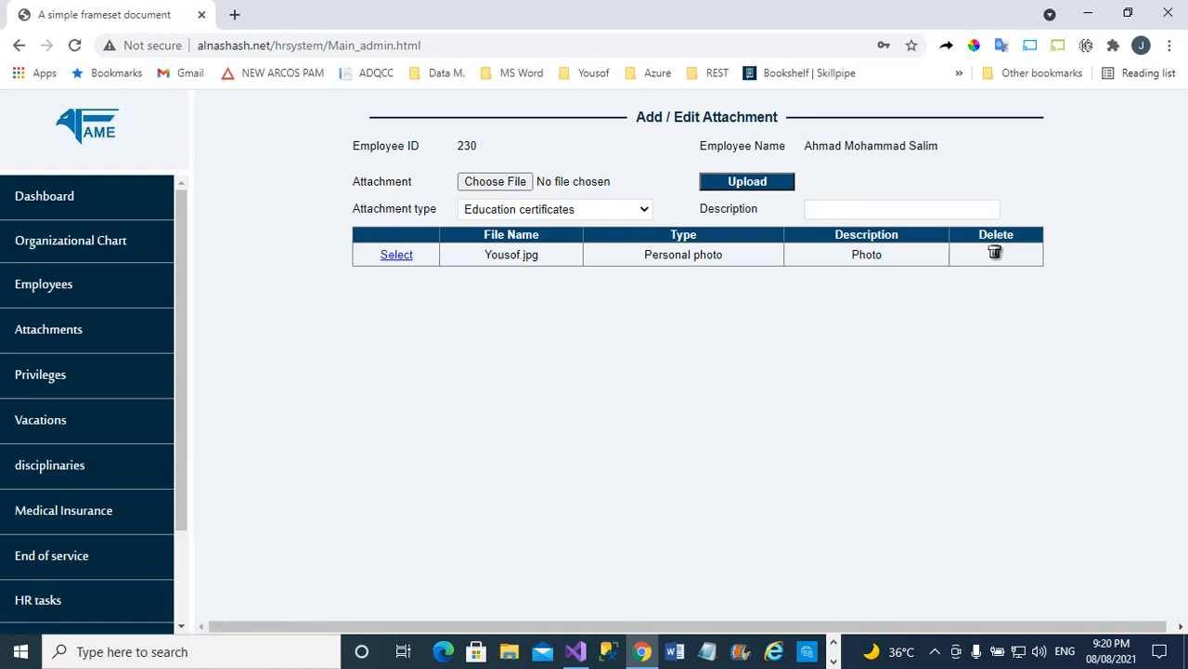
click(495, 181)
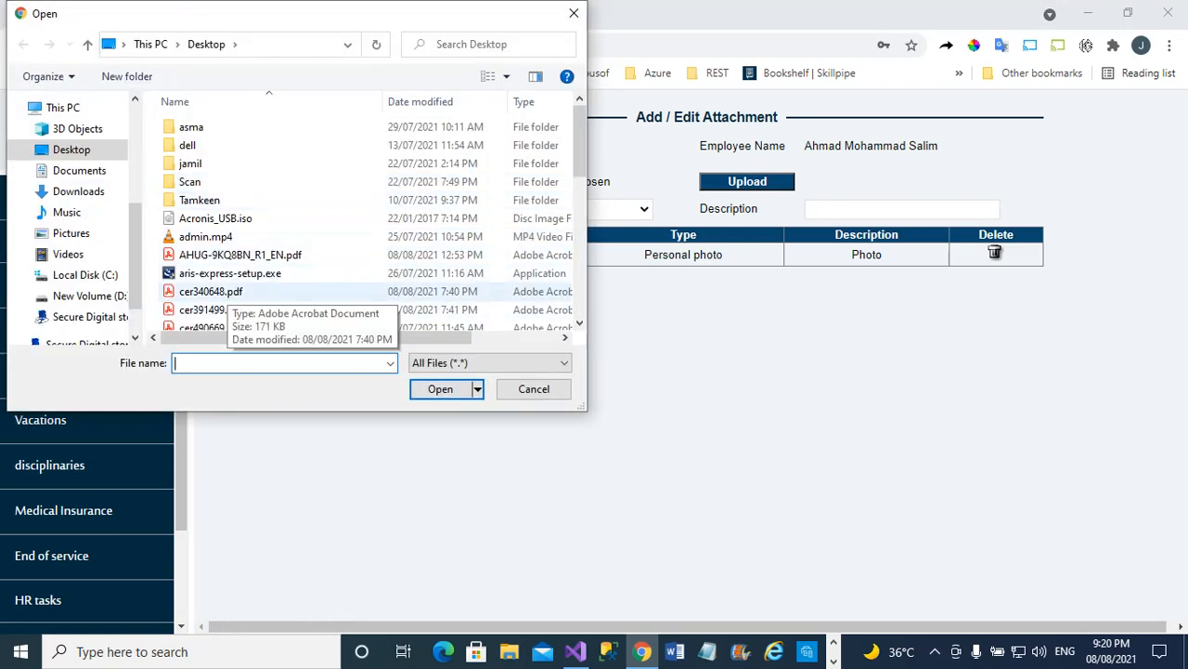
click(227, 291)
click(228, 292)
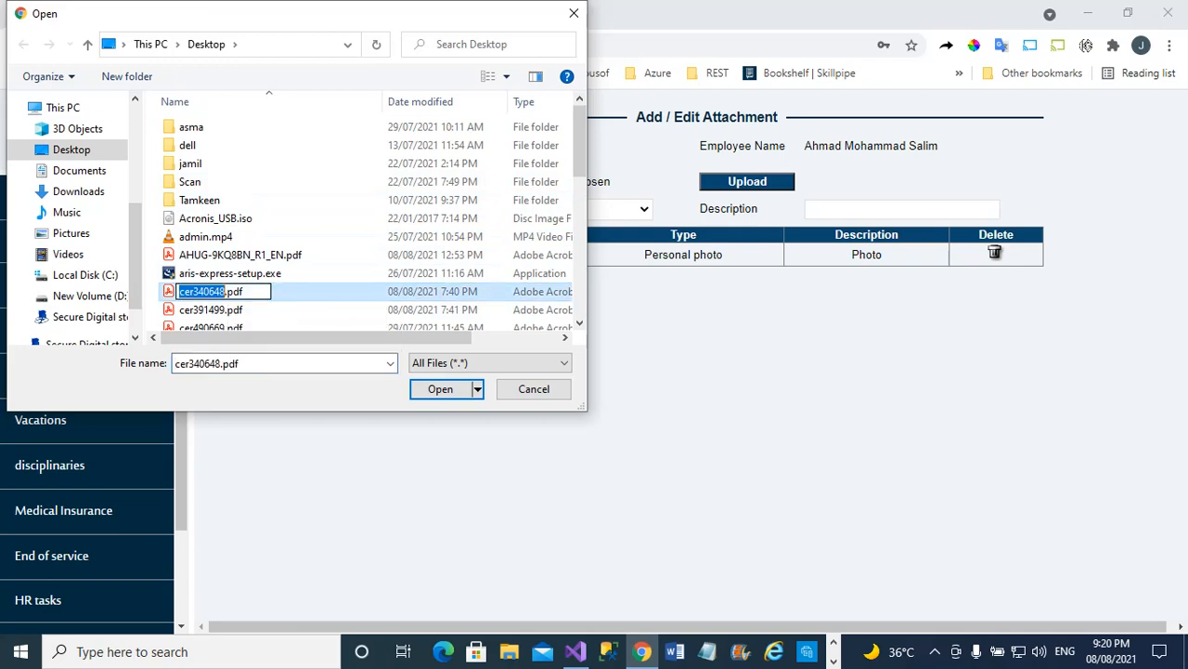
click(441, 389)
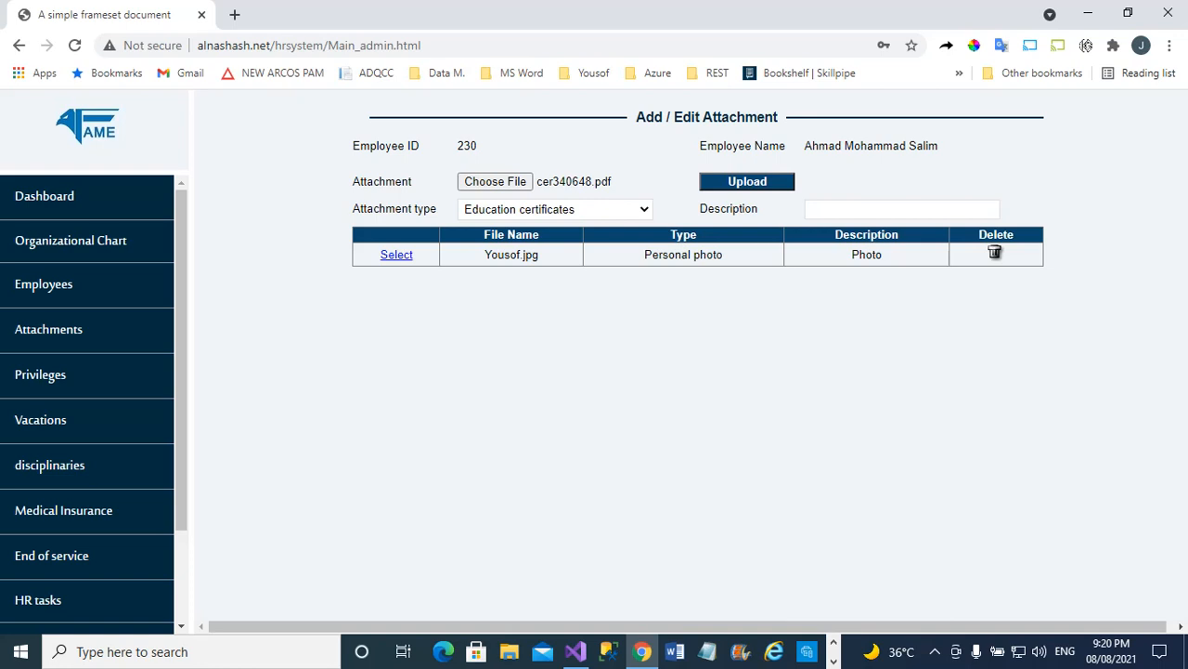
Set the attachment type to Work contract and upload the chosen file, accepting the confirmations.
click(555, 209)
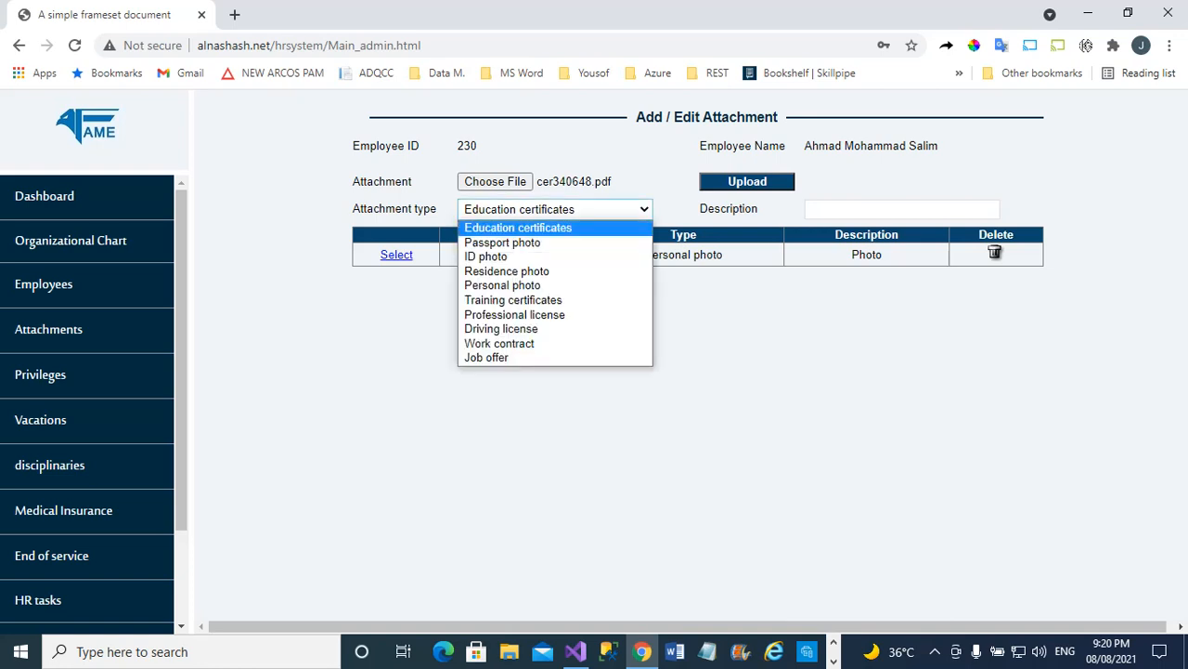
key(Down)
key(Down)
key(Down)
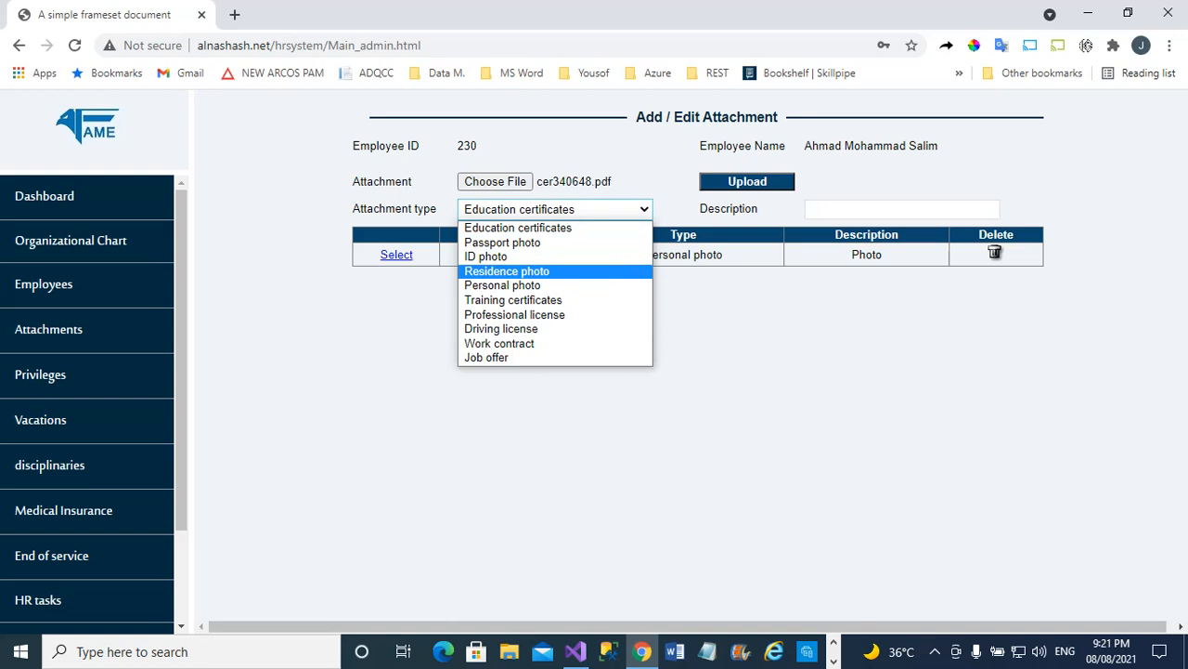
key(Up)
key(Up)
key(Down)
key(Down)
key(Down)
key(Down)
key(Down)
key(Down)
key(Down)
key(Return)
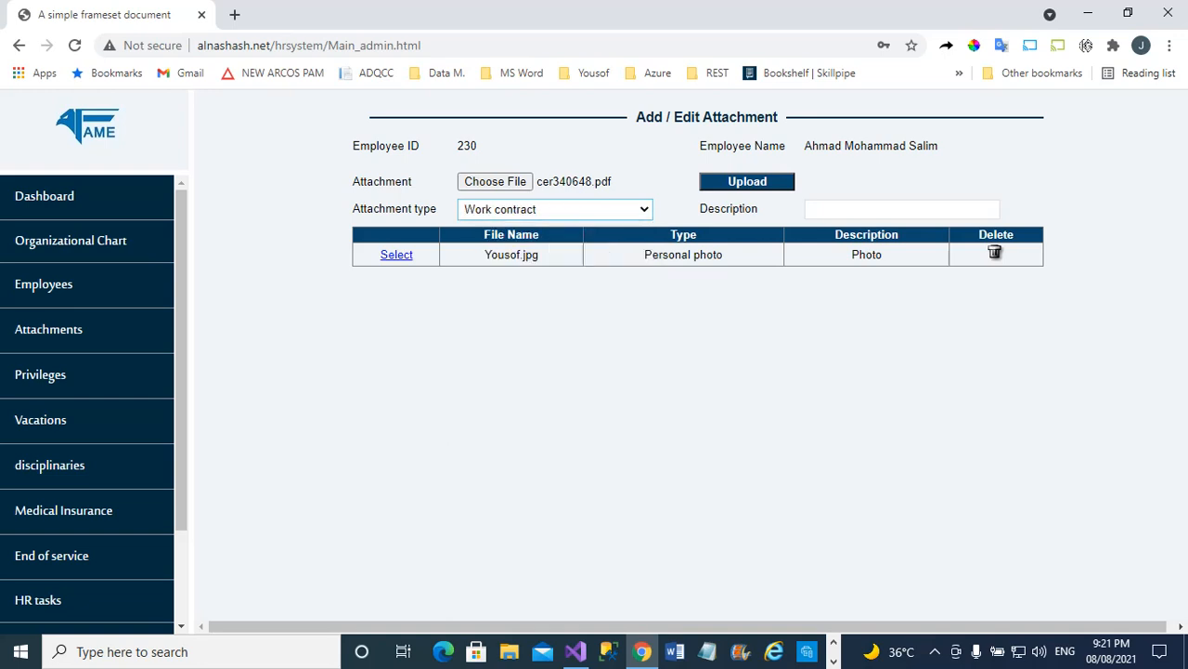
key(Tab)
key(Return)
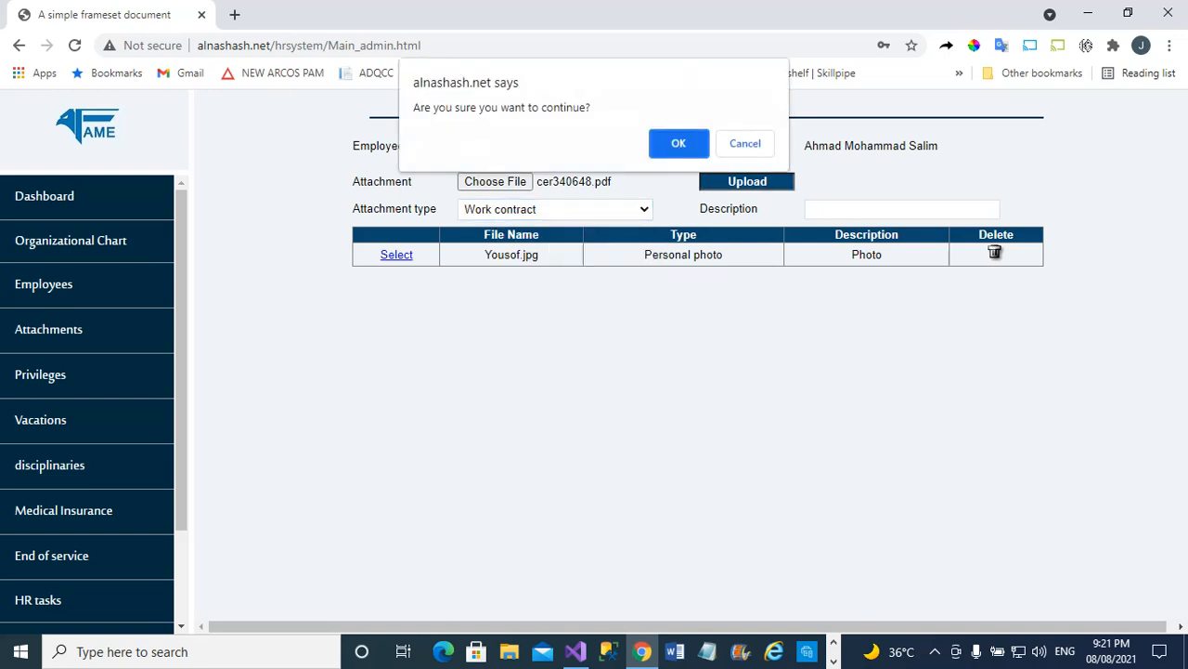
key(Return)
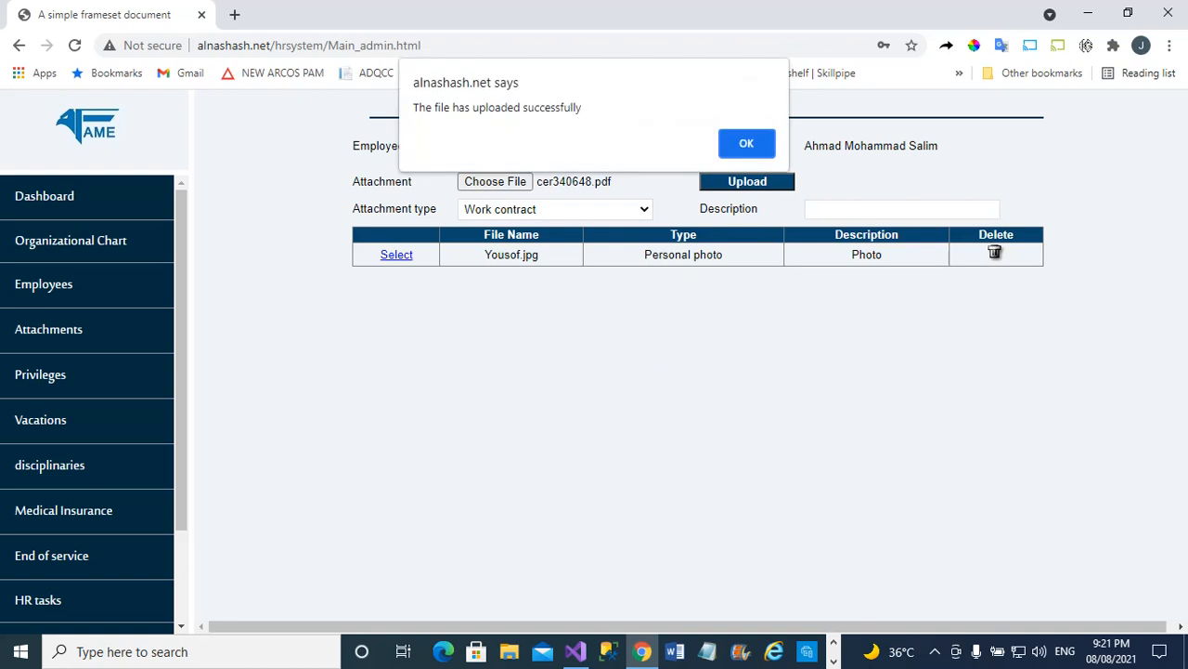
key(Return)
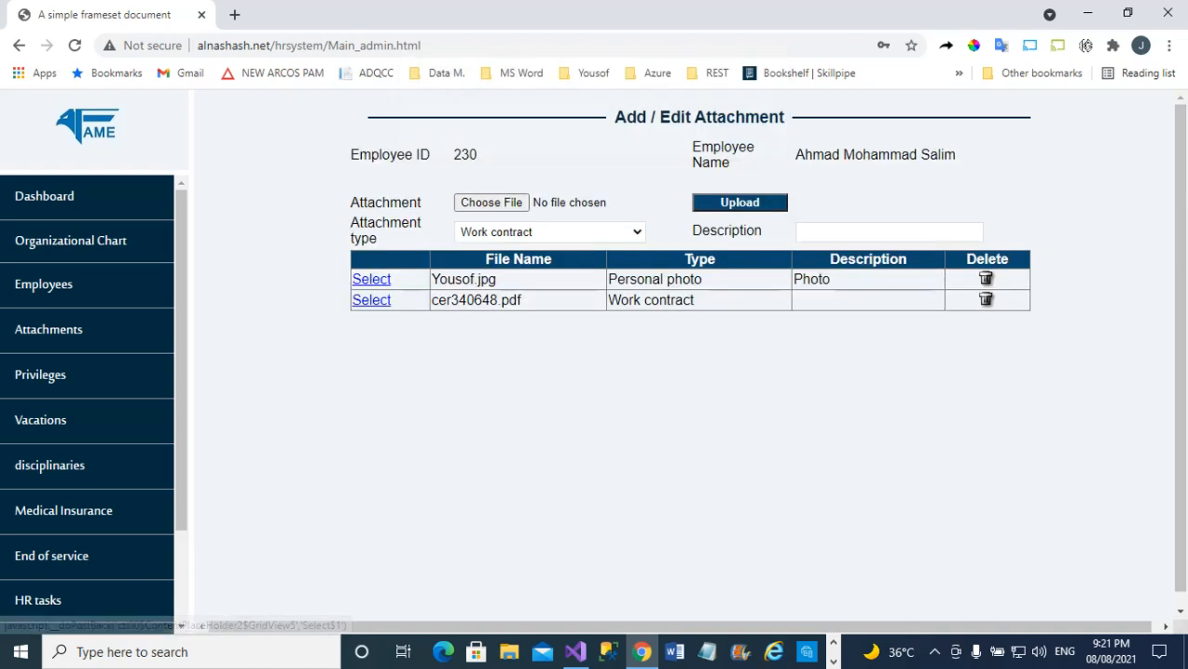
View the work contract PDF and the personal photo from the attachments list, closing each one after viewing.
click(372, 299)
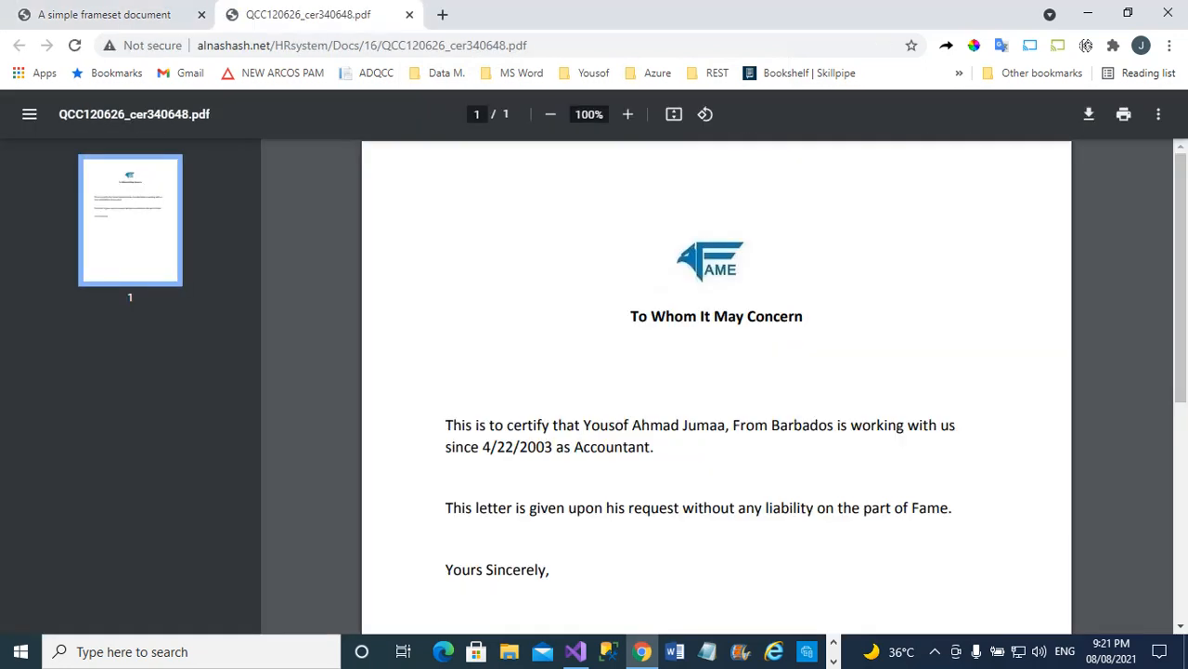
click(410, 14)
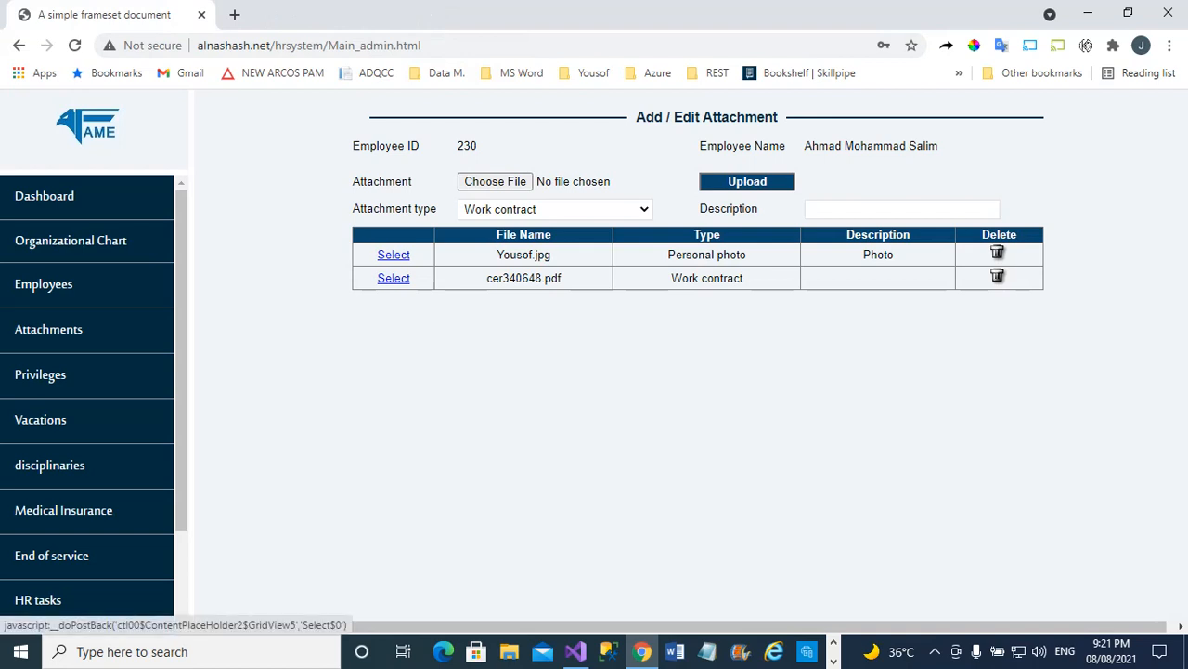
click(393, 254)
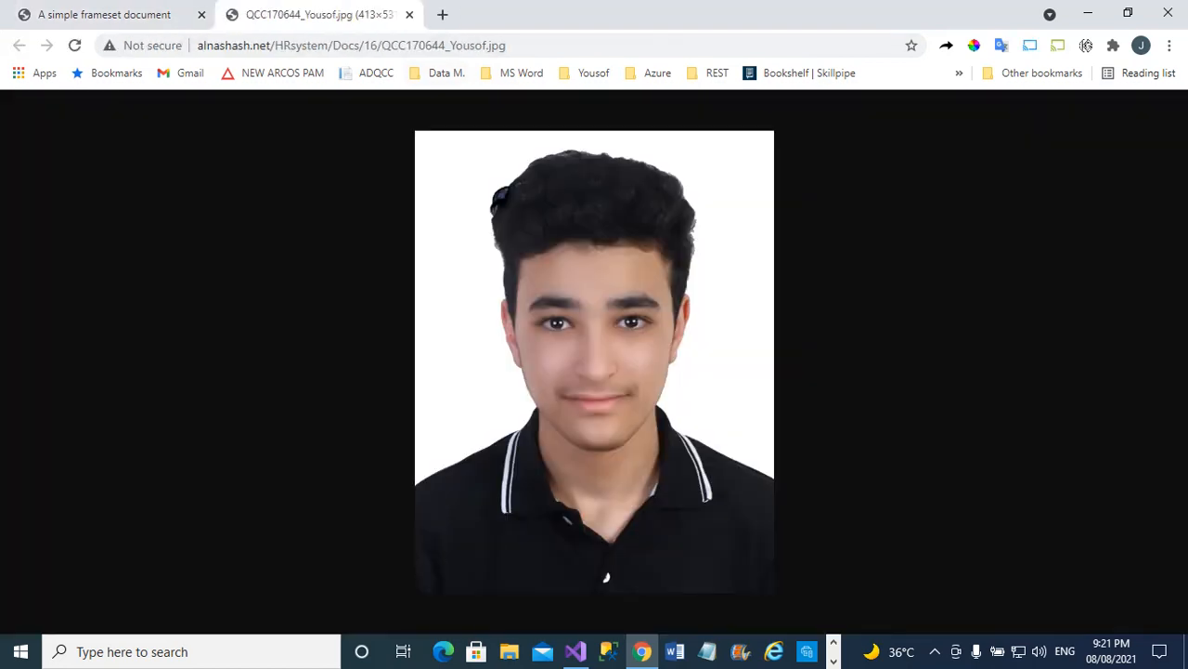
click(409, 14)
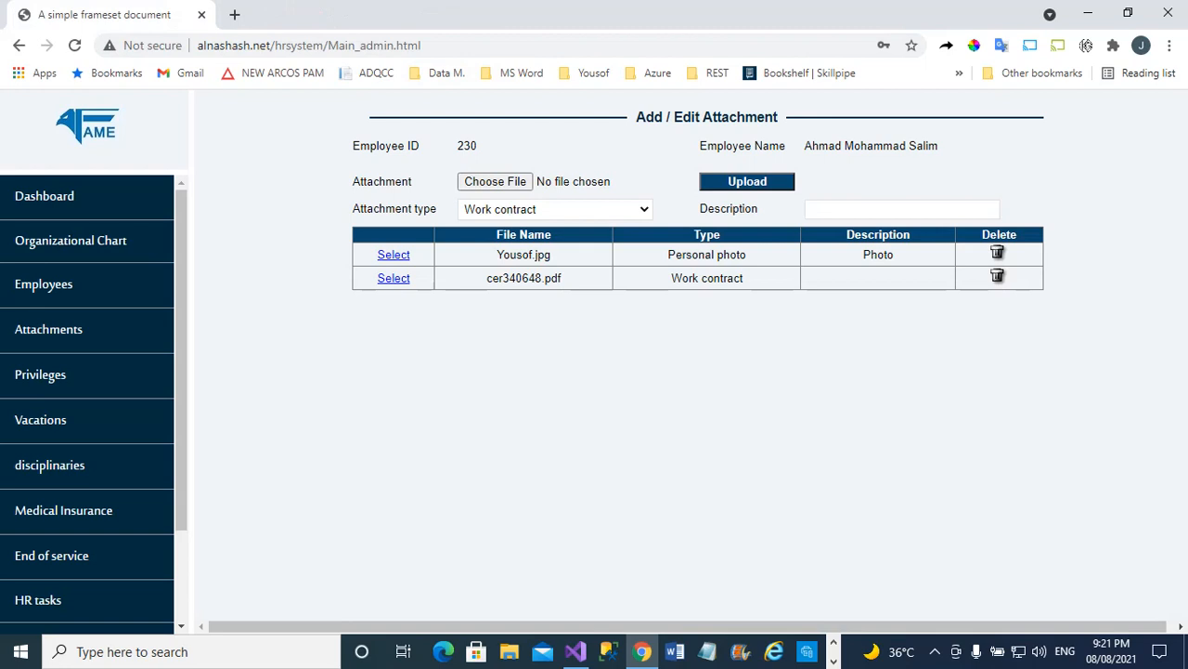
Review the employee's Privileges page, and on the Vacations page choose Absence without excuse as the vacation type.
click(41, 375)
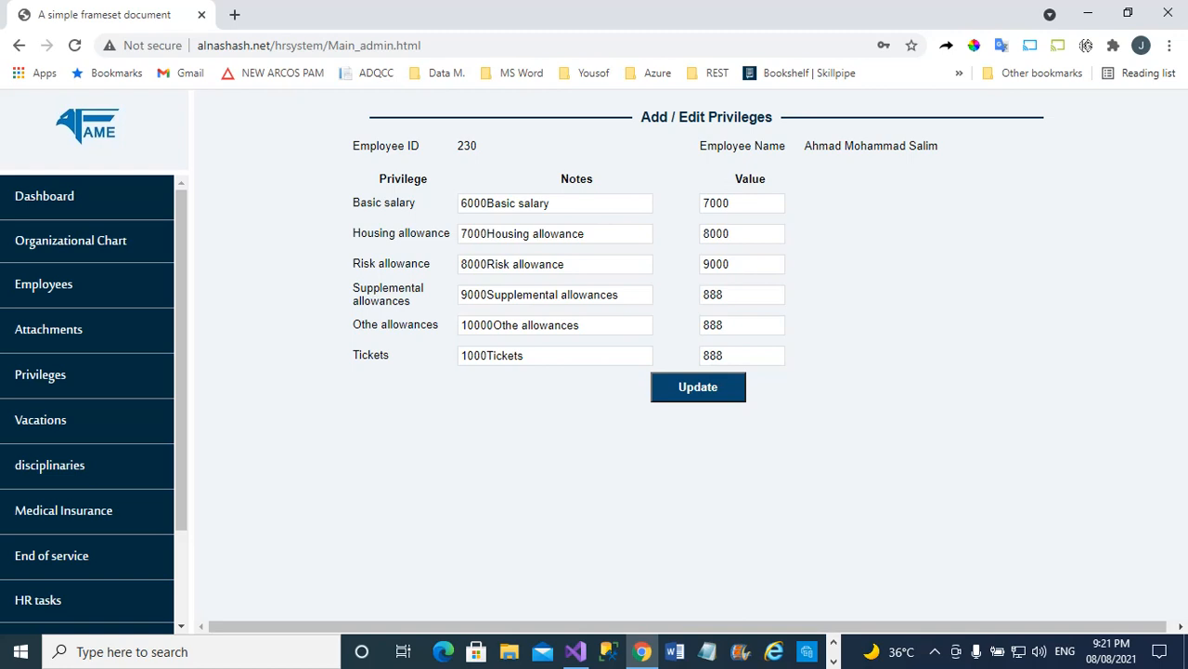
click(40, 420)
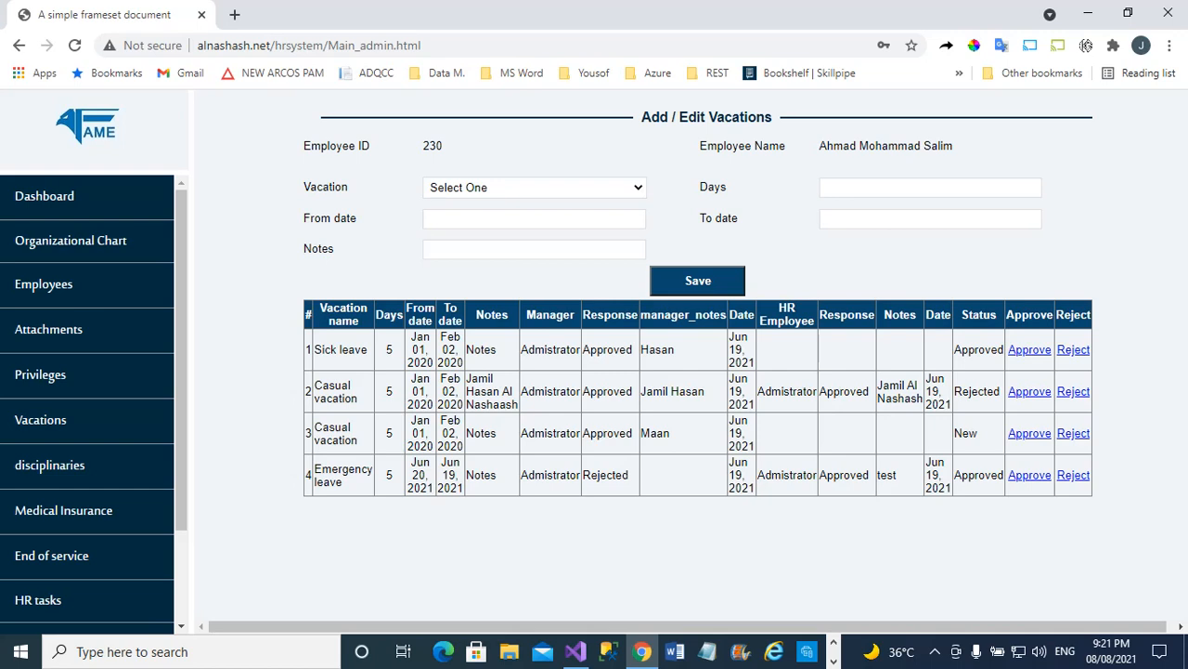
click(535, 188)
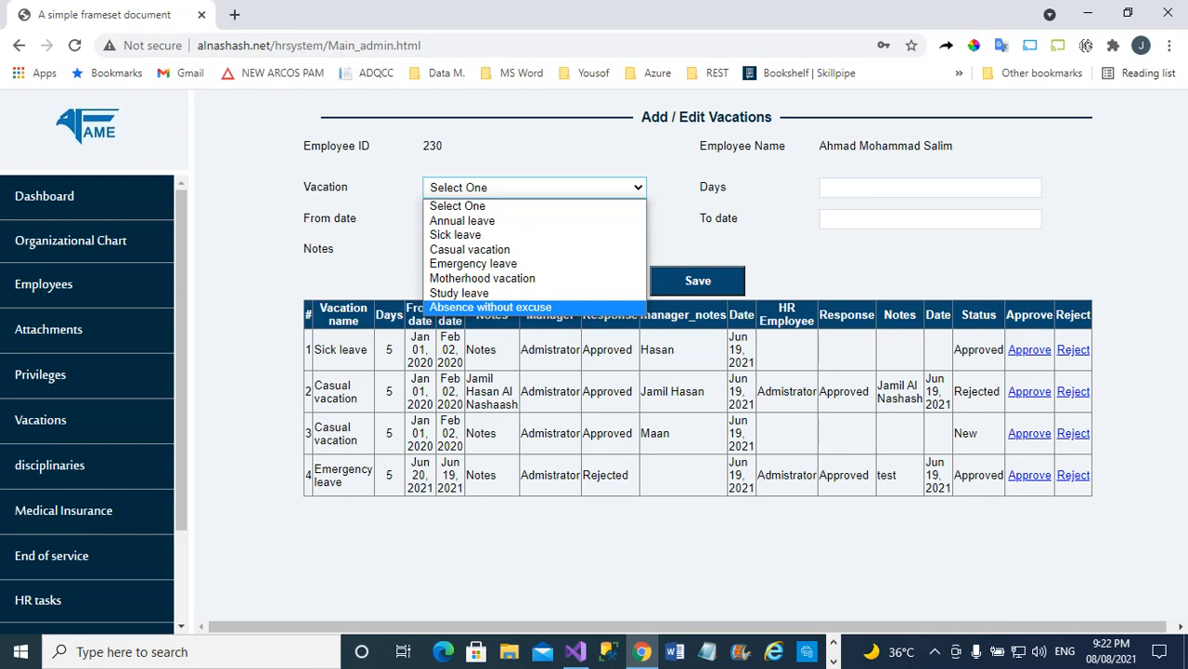
click(502, 307)
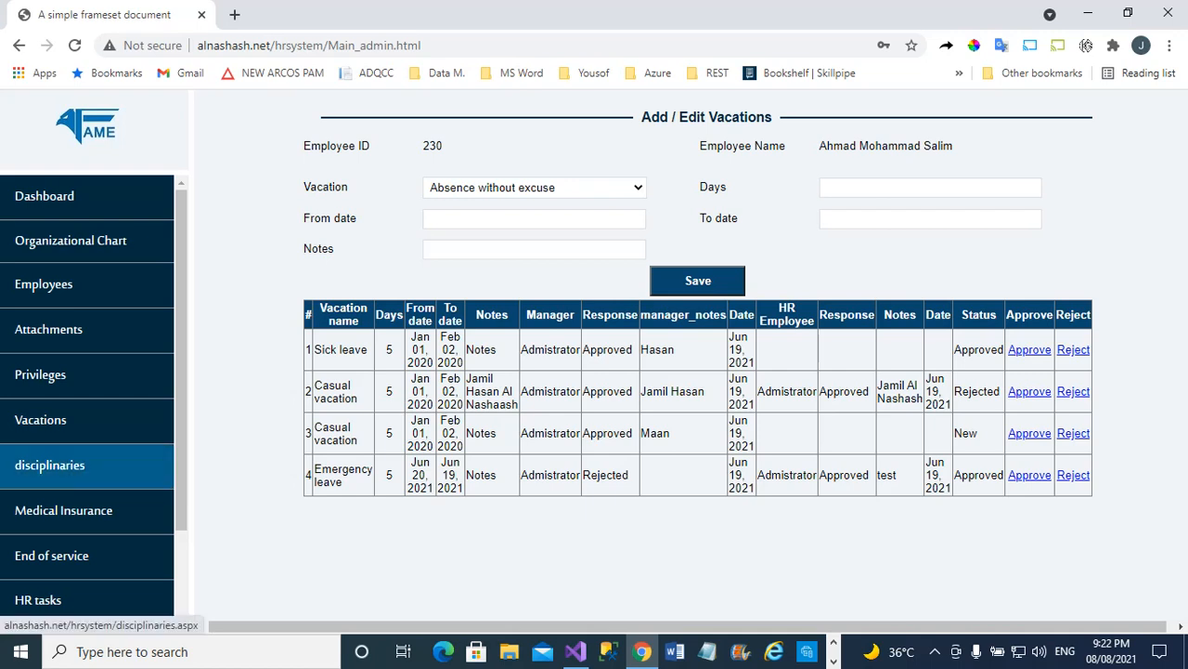
Open the employee's disciplinaries page and look through the available disciplinary types without choosing one.
click(49, 464)
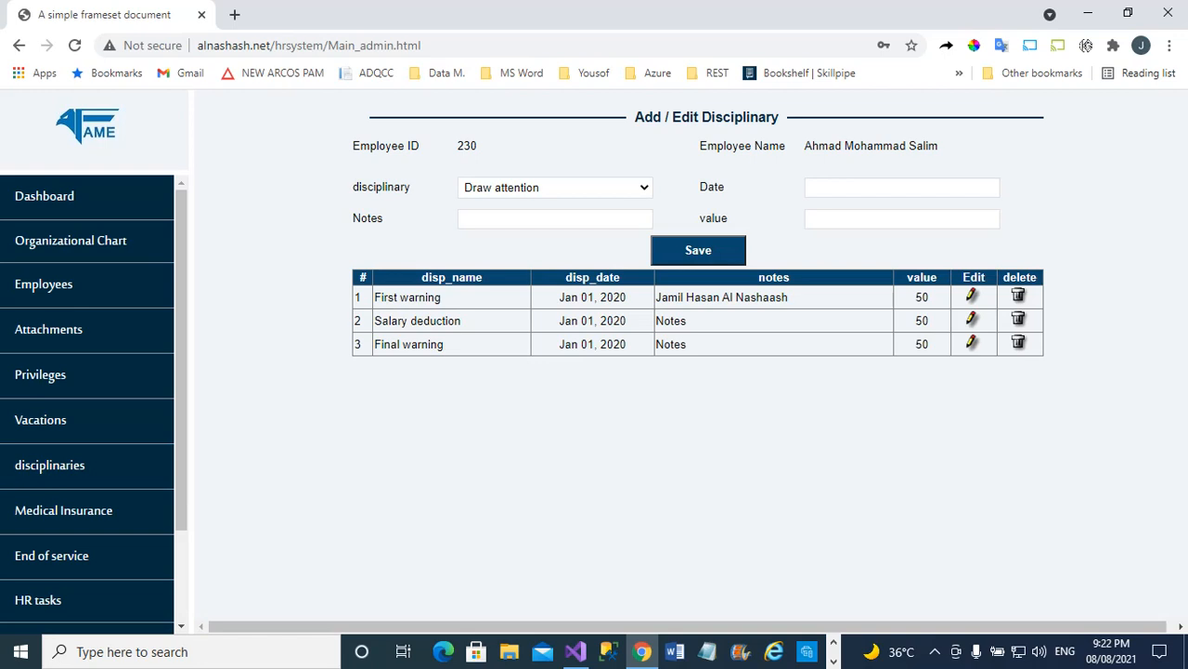
click(555, 188)
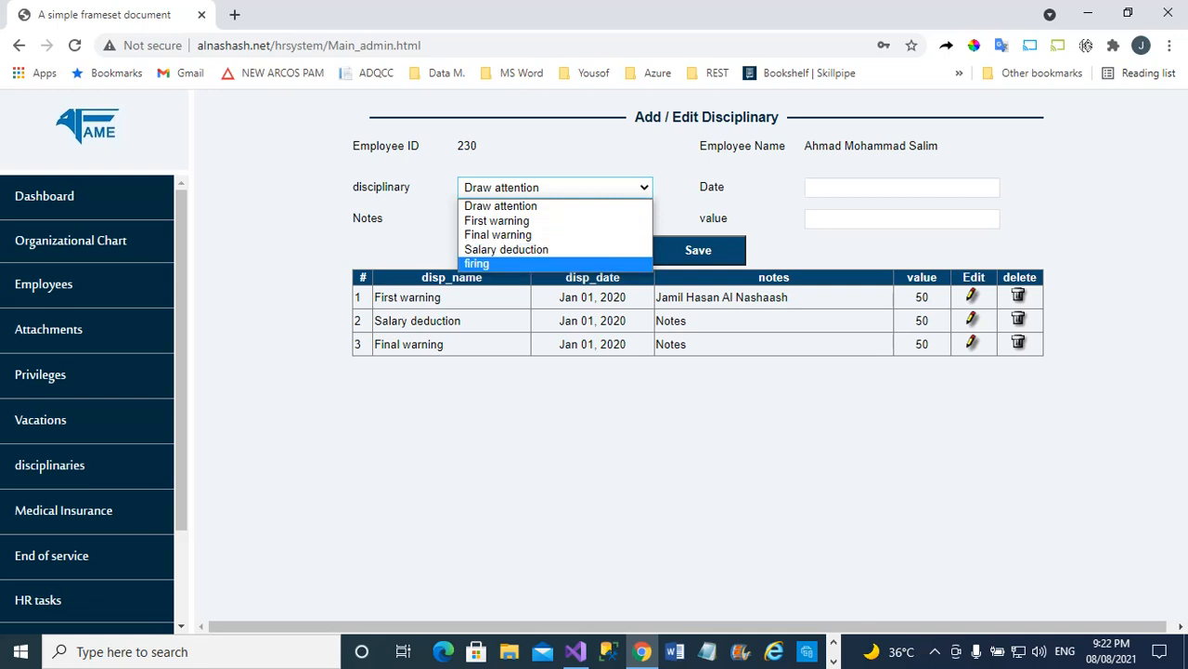
key(Escape)
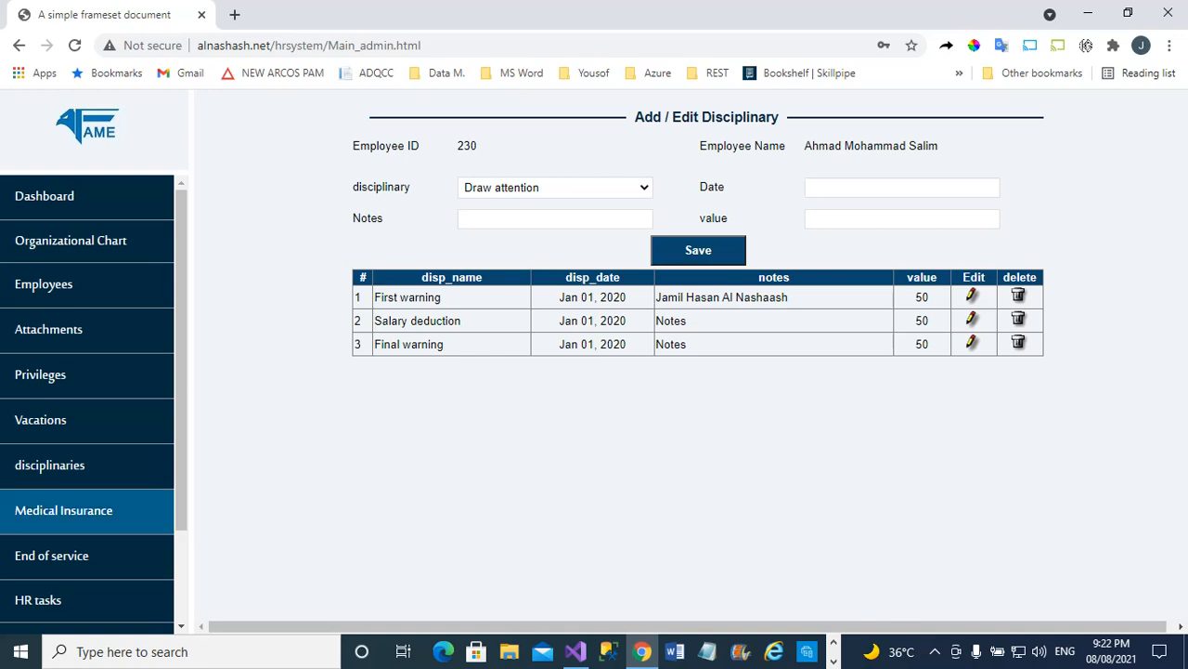
Examine the Medical Insurance page's company, beneficiary and insurance date fields, and request deletion of the Wife entry but cancel it.
click(63, 510)
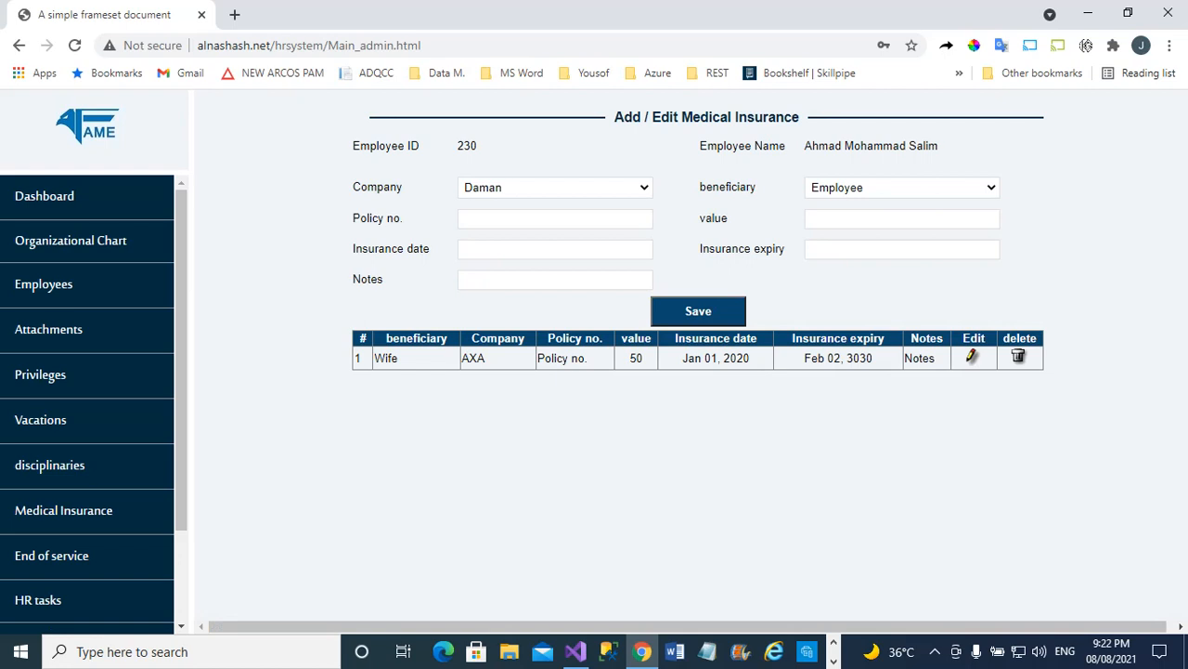
click(555, 188)
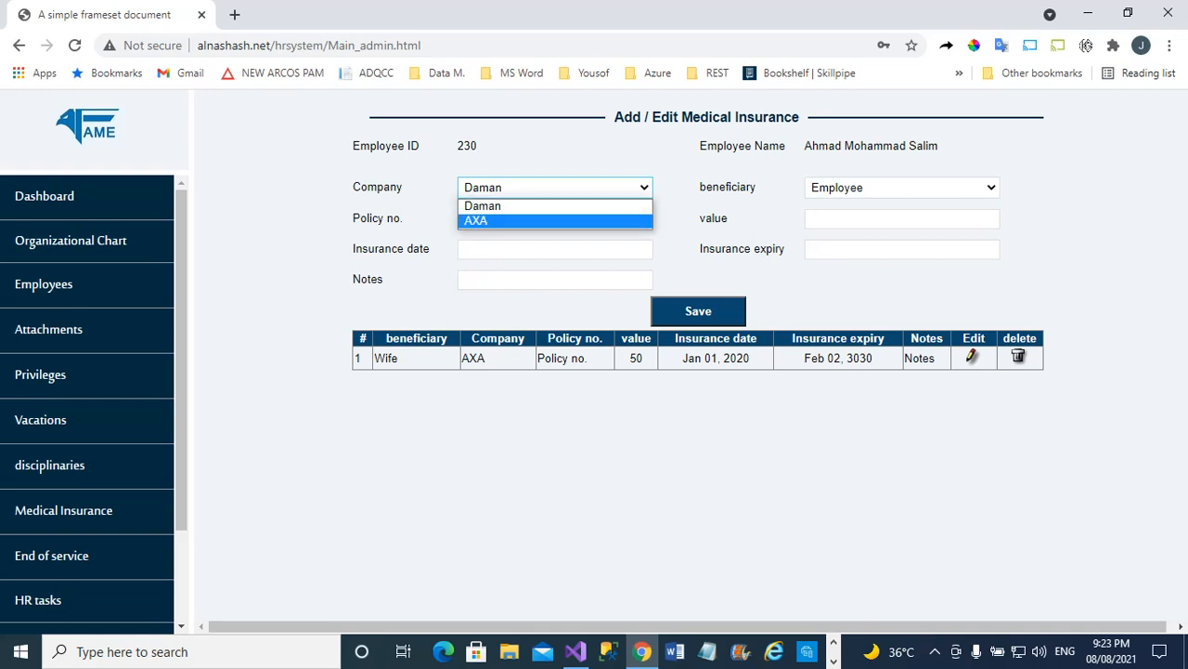
click(901, 188)
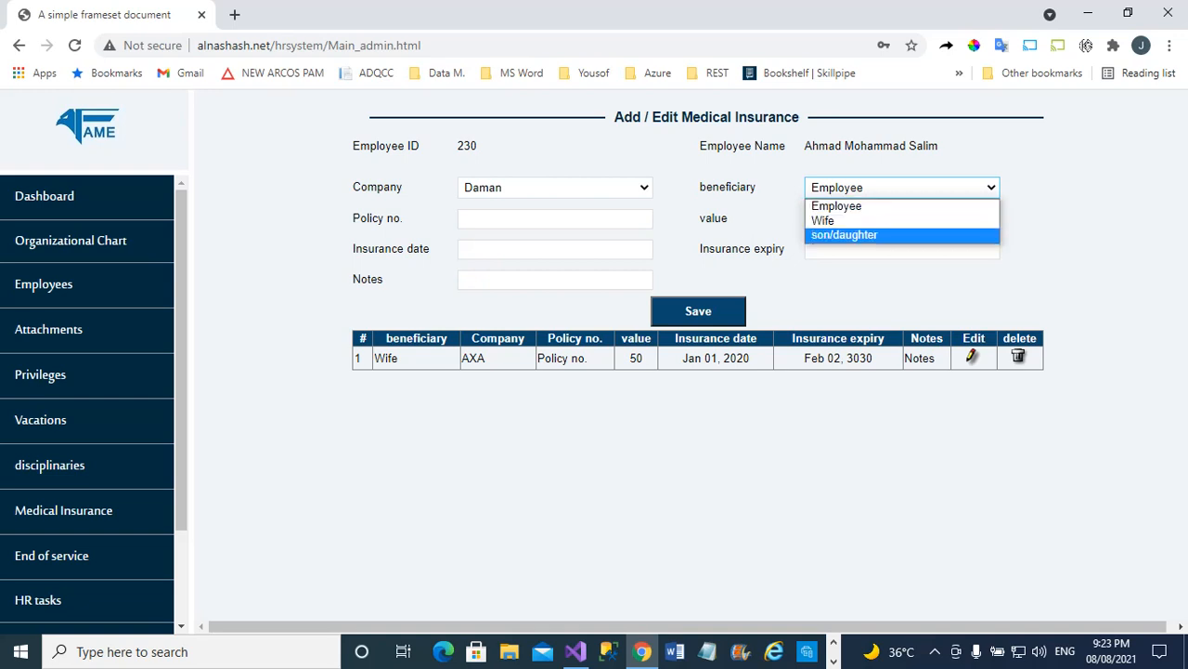
click(556, 249)
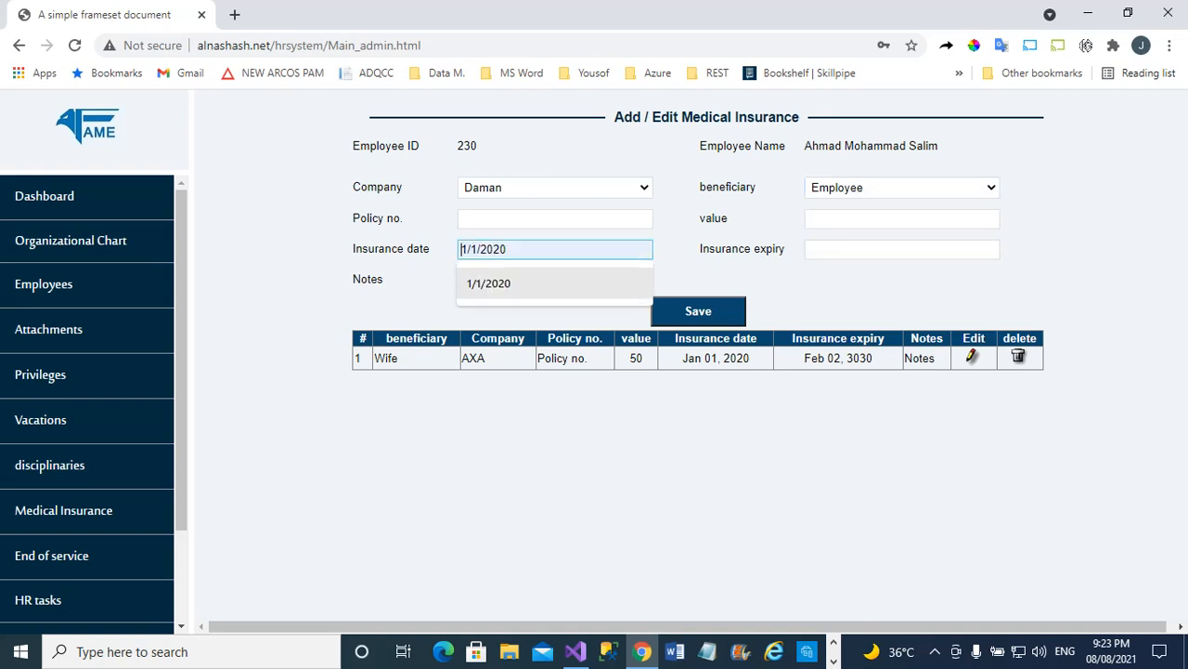
click(558, 445)
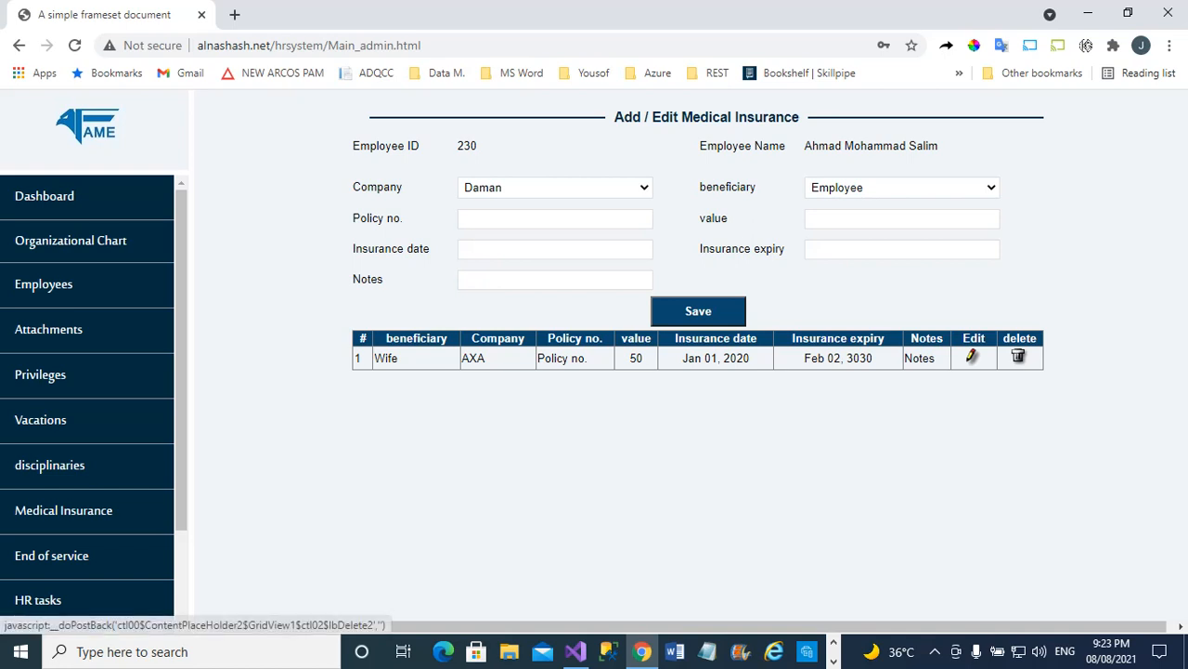
click(1019, 356)
click(744, 143)
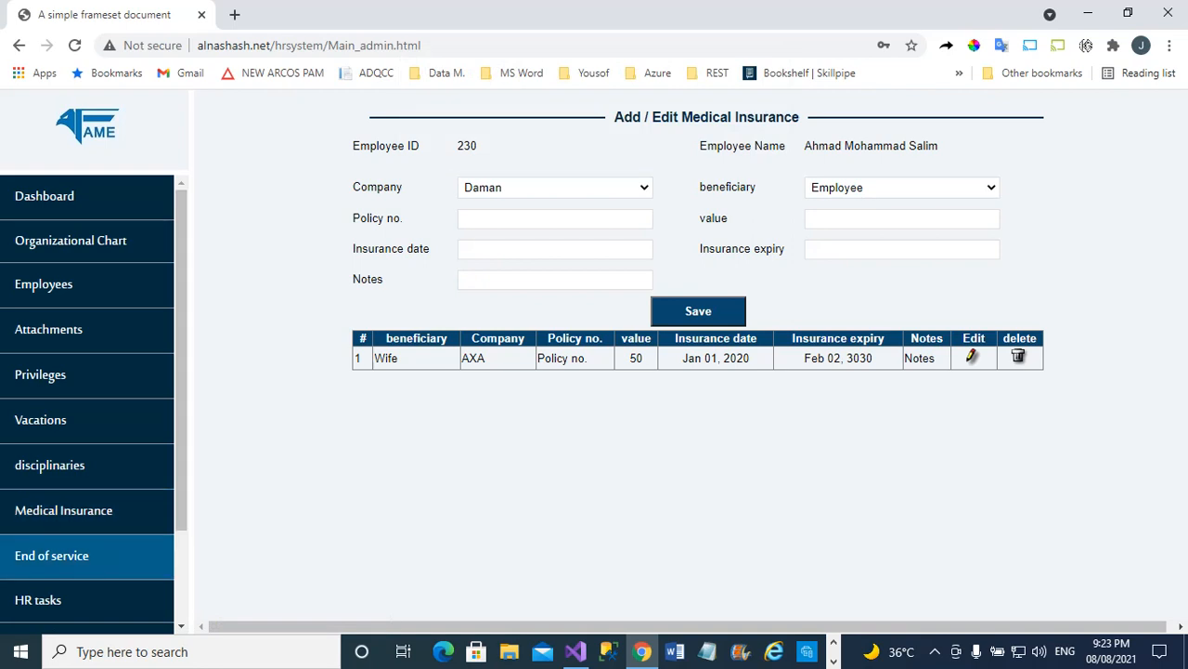
Open the employee's End of service page.
click(51, 555)
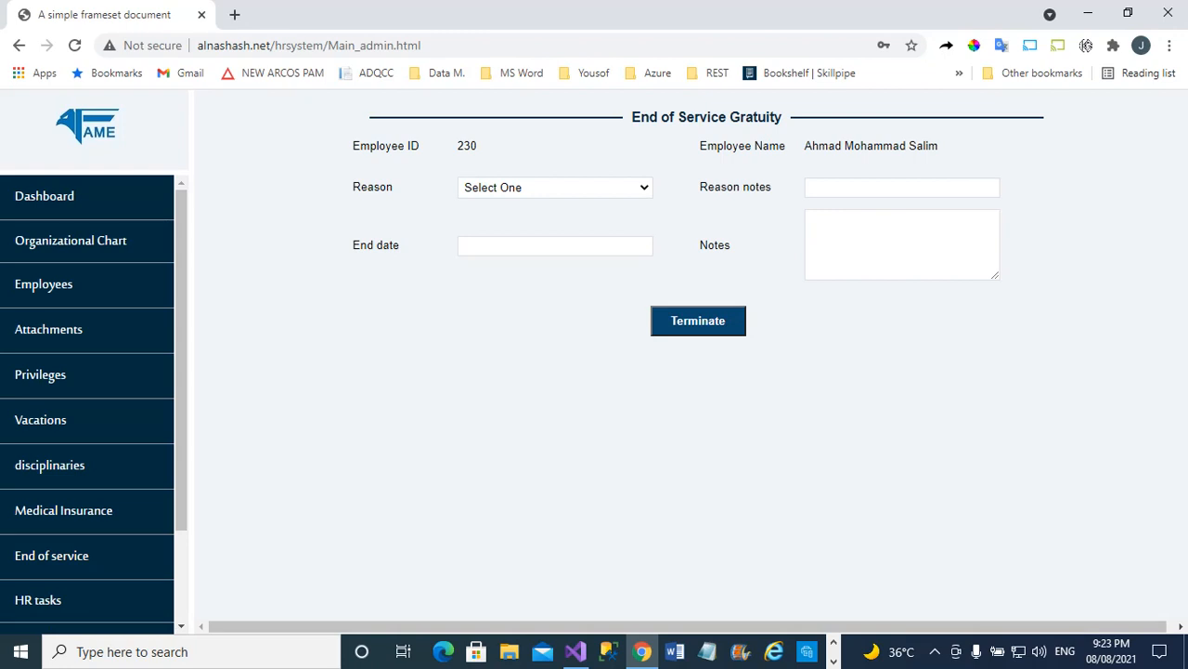
Try Penal service termination and End of the contract as the employee's end of service reason.
click(555, 187)
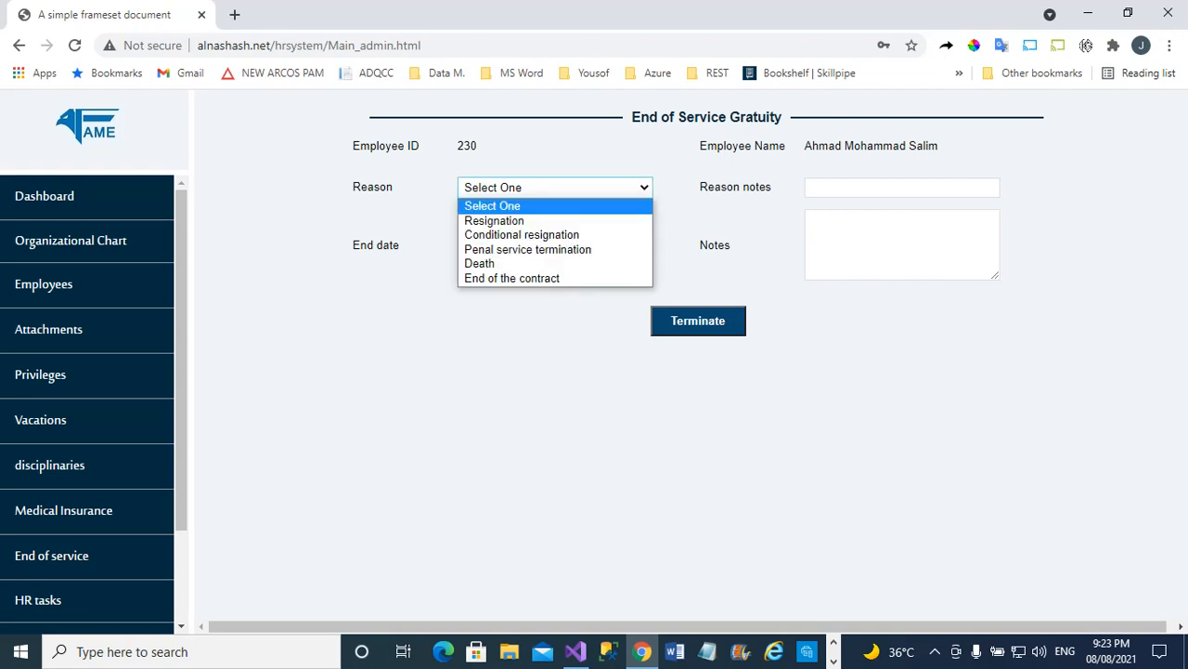
key(Down)
key(Down)
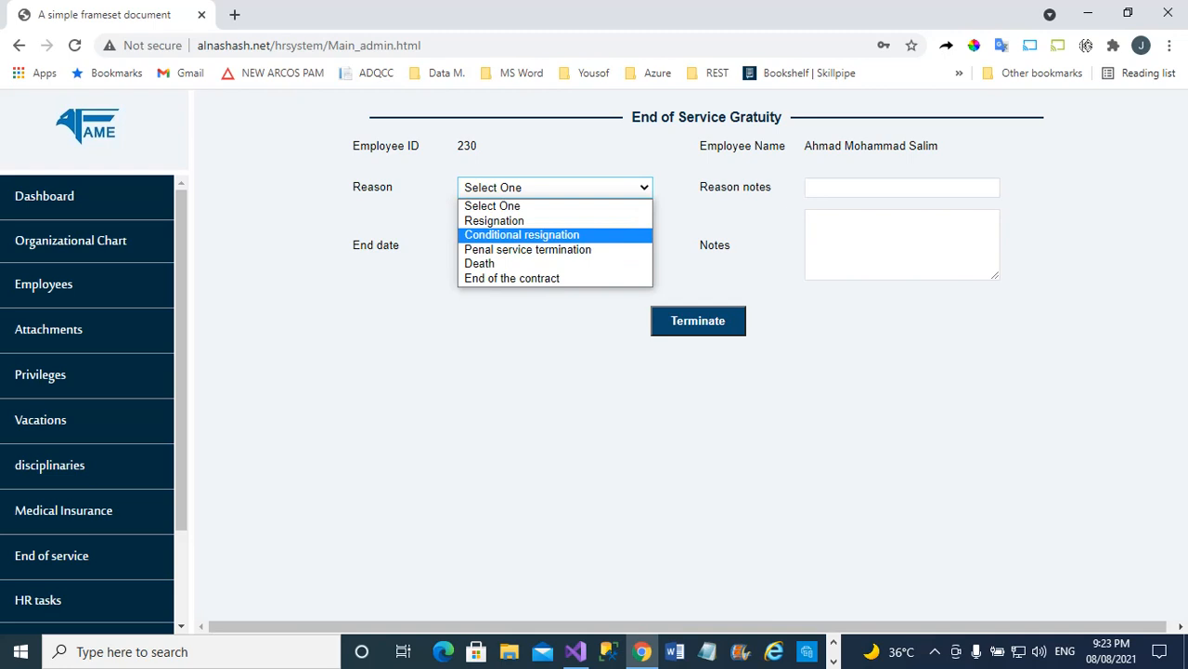
key(Down)
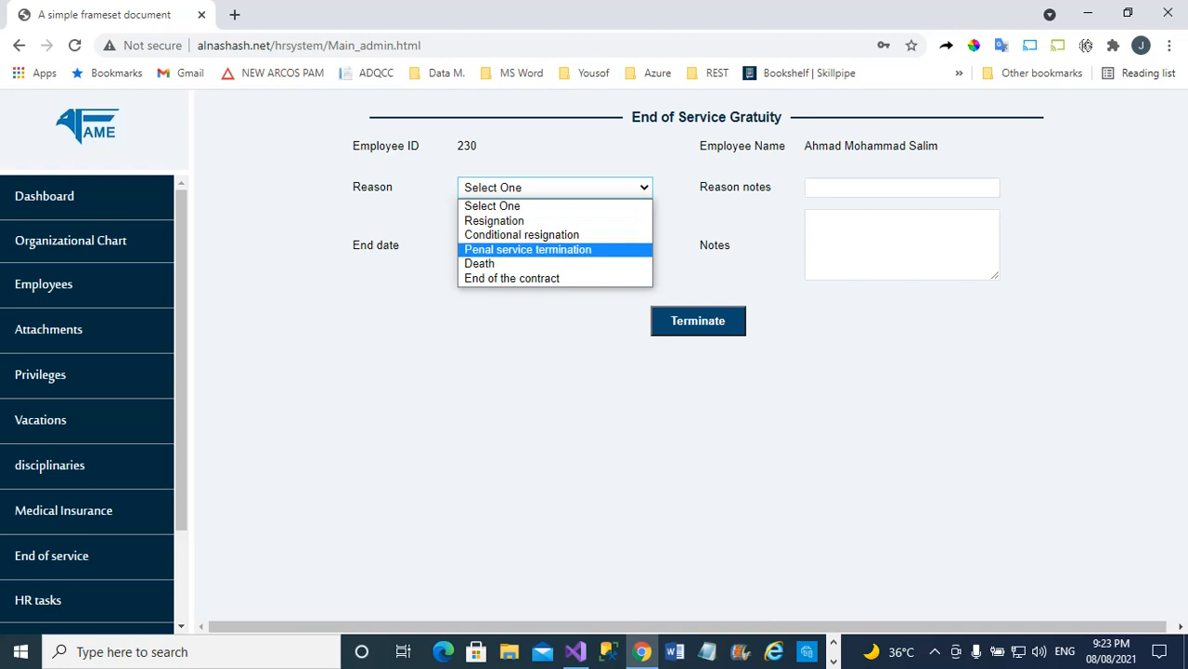
key(Return)
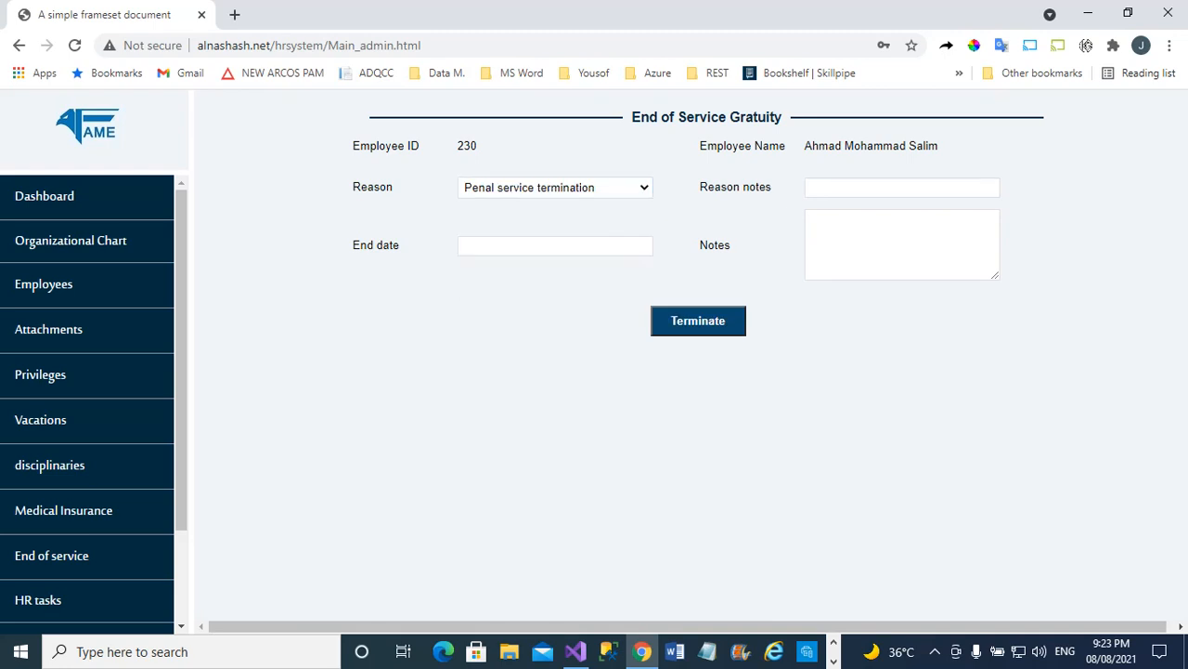
click(895, 188)
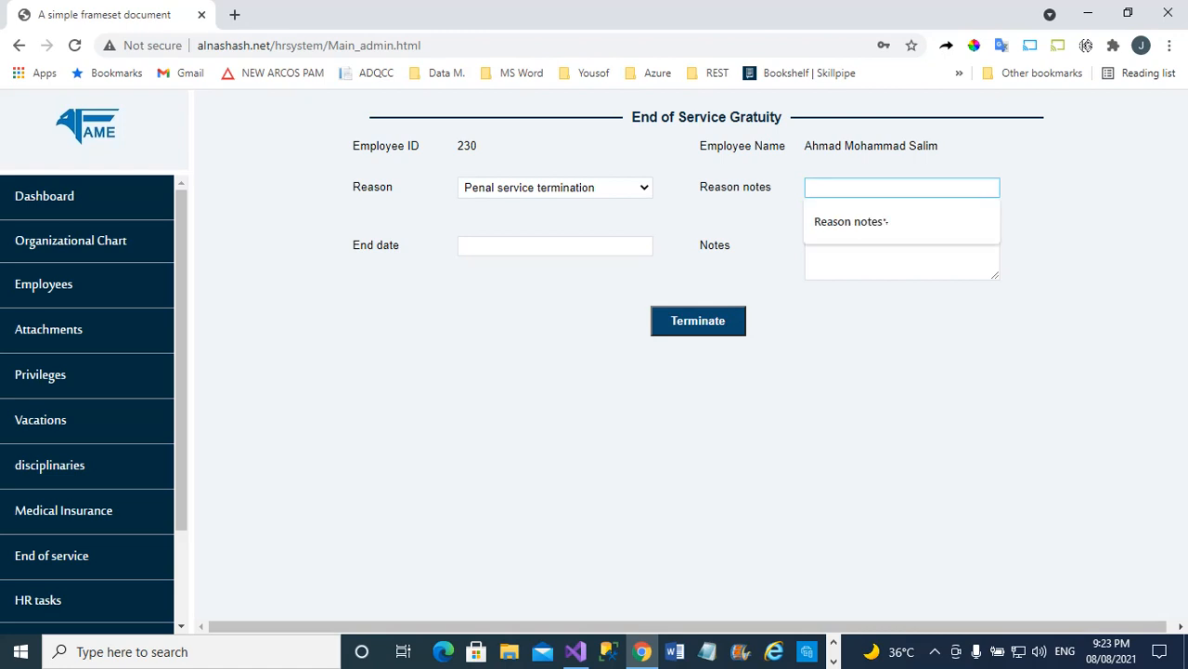
click(555, 188)
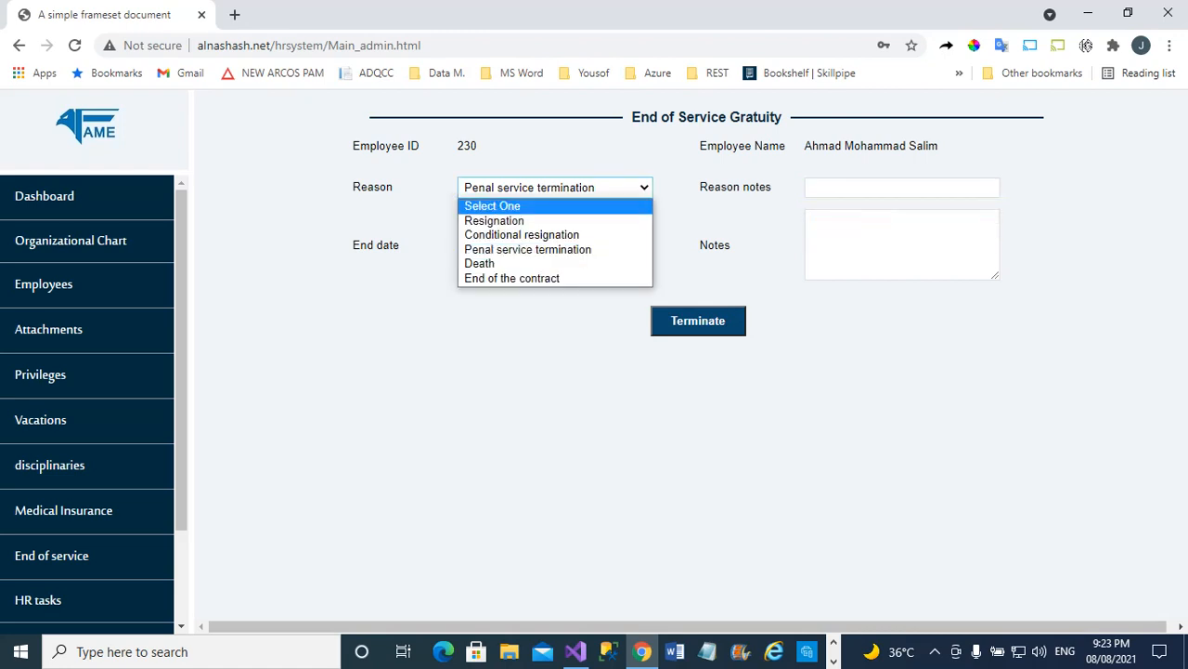
click(555, 278)
Choose Resignation as the end of service reason and look through the available resignation reasons without choosing one.
click(555, 187)
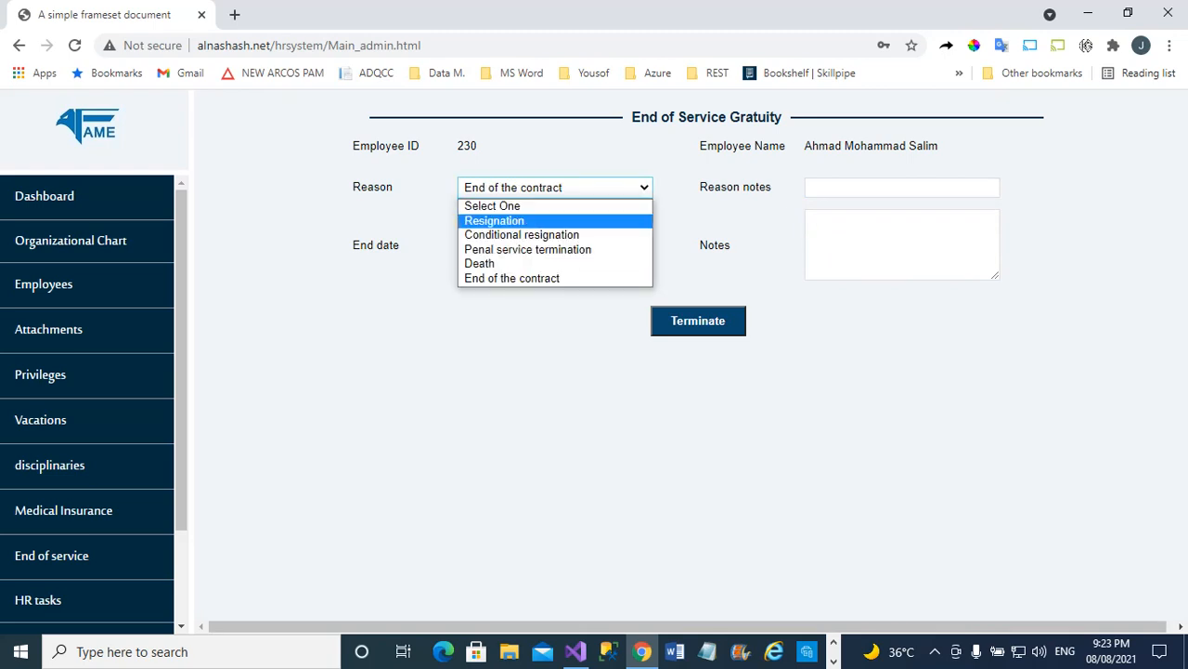
click(556, 220)
click(555, 304)
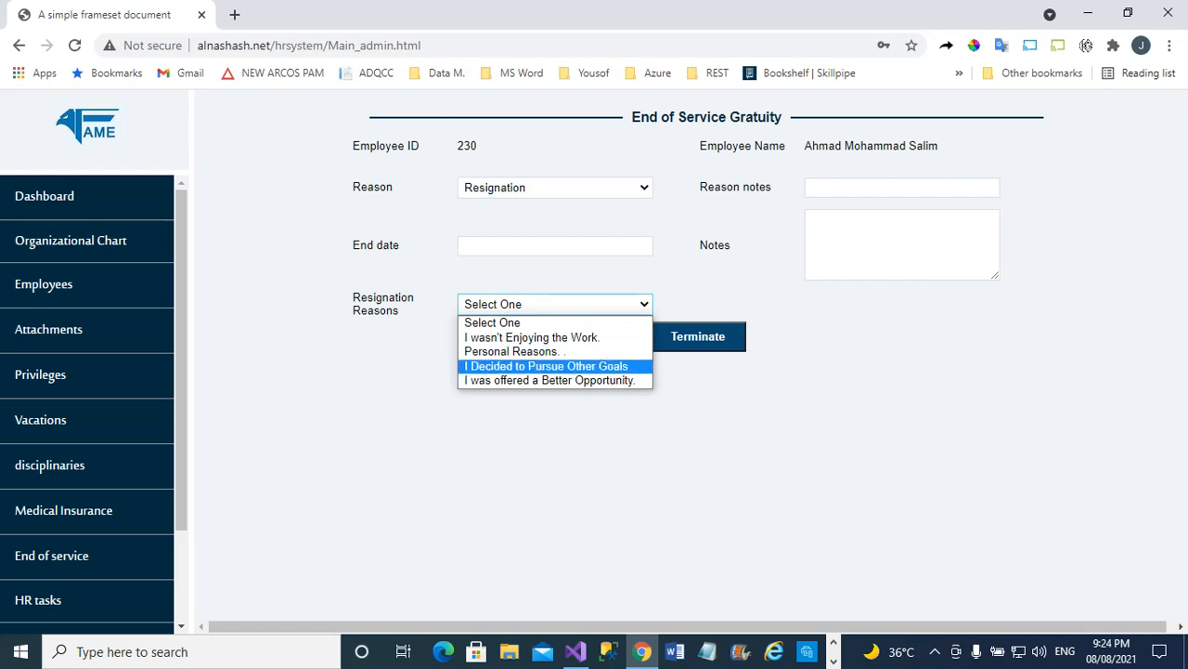
key(Escape)
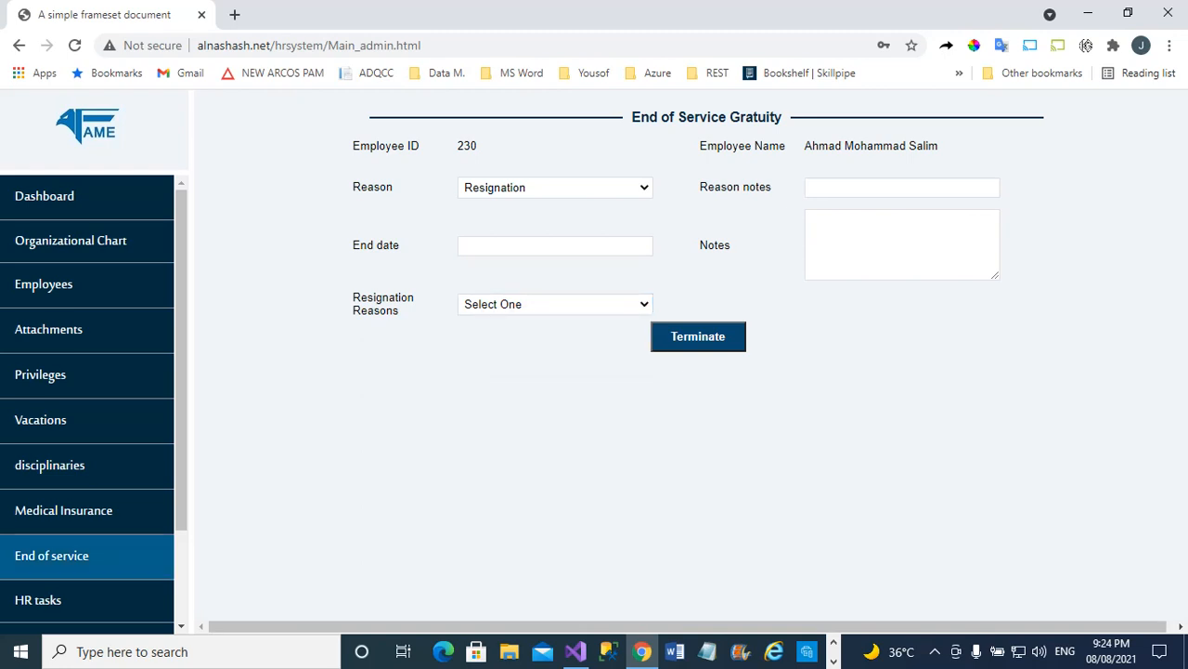
Open the listed employee's 2021 appraisal from the Employee Appraisal page under HR tasks.
click(56, 600)
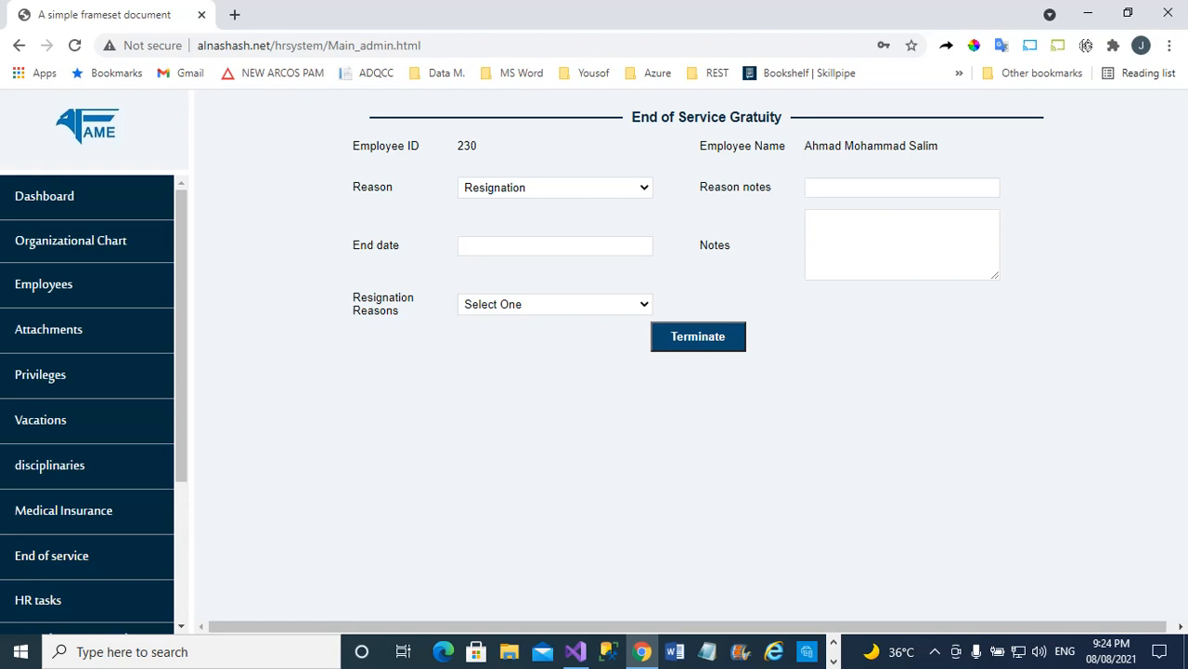
drag(181, 408, 181, 537)
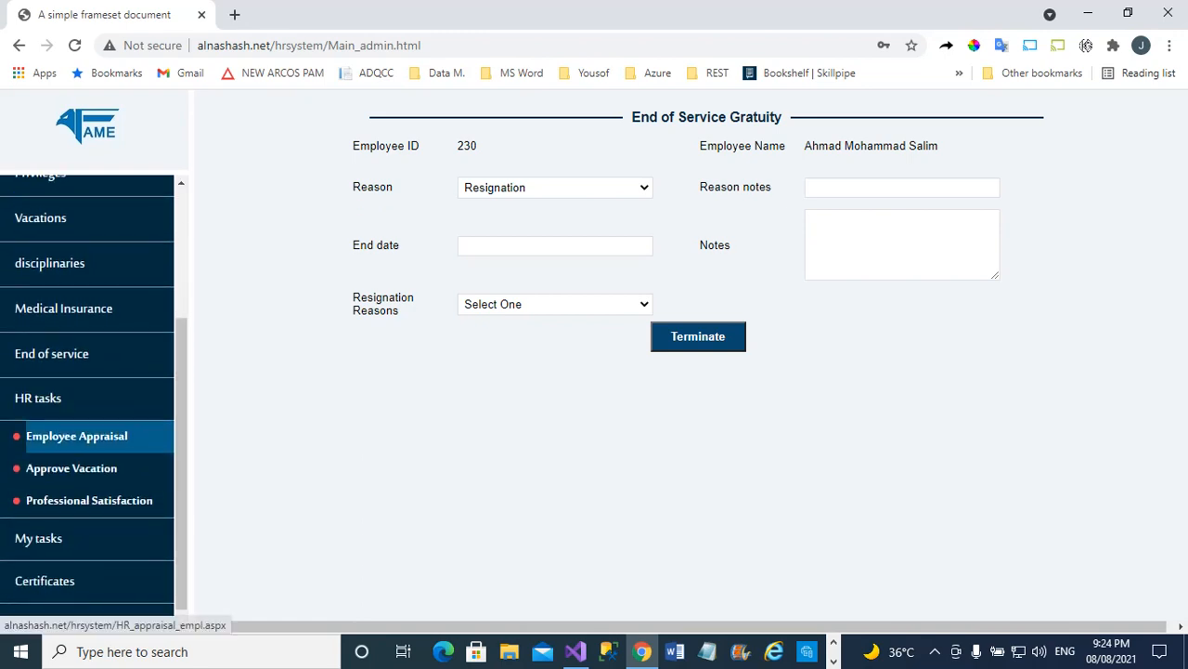
click(76, 436)
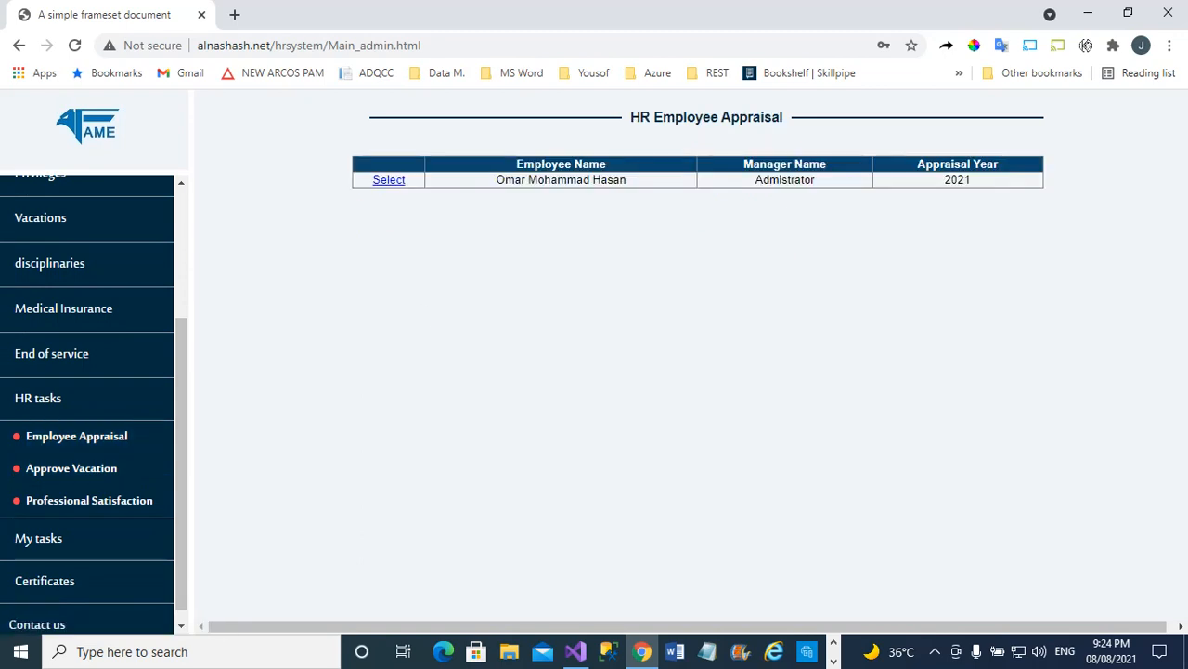
click(389, 180)
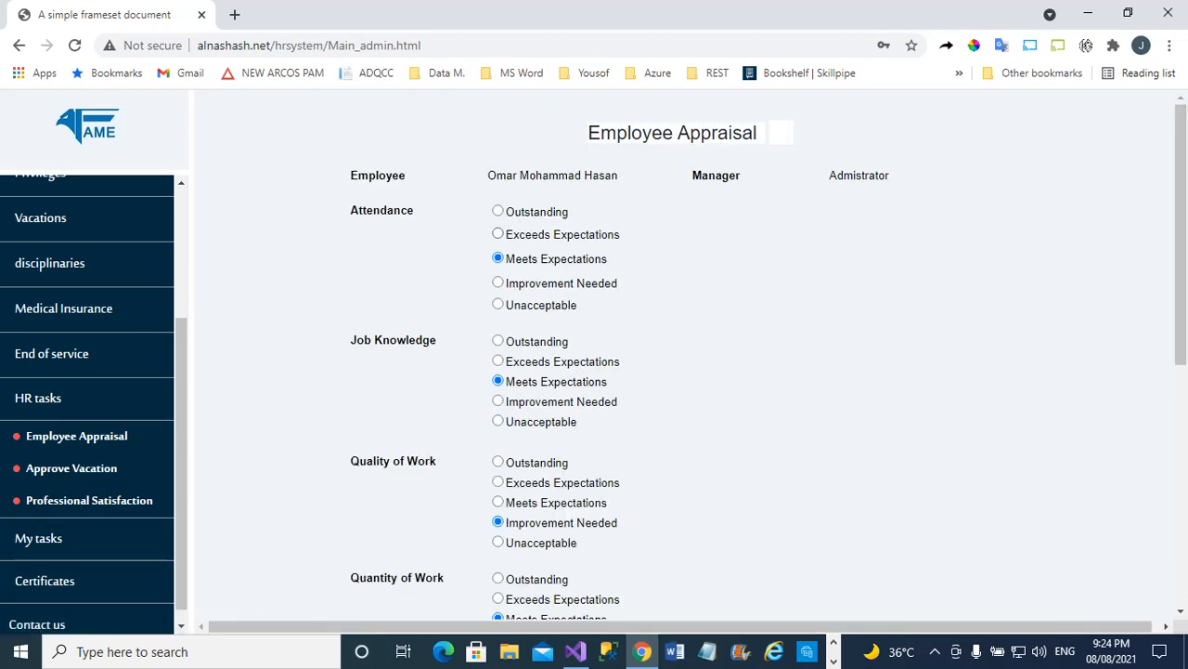
Review the appraisal's ratings from Attendance through Reliability, and open the Approve Vacation list under HR tasks.
scroll(650, 353, down, 4)
scroll(650, 352, up, 3)
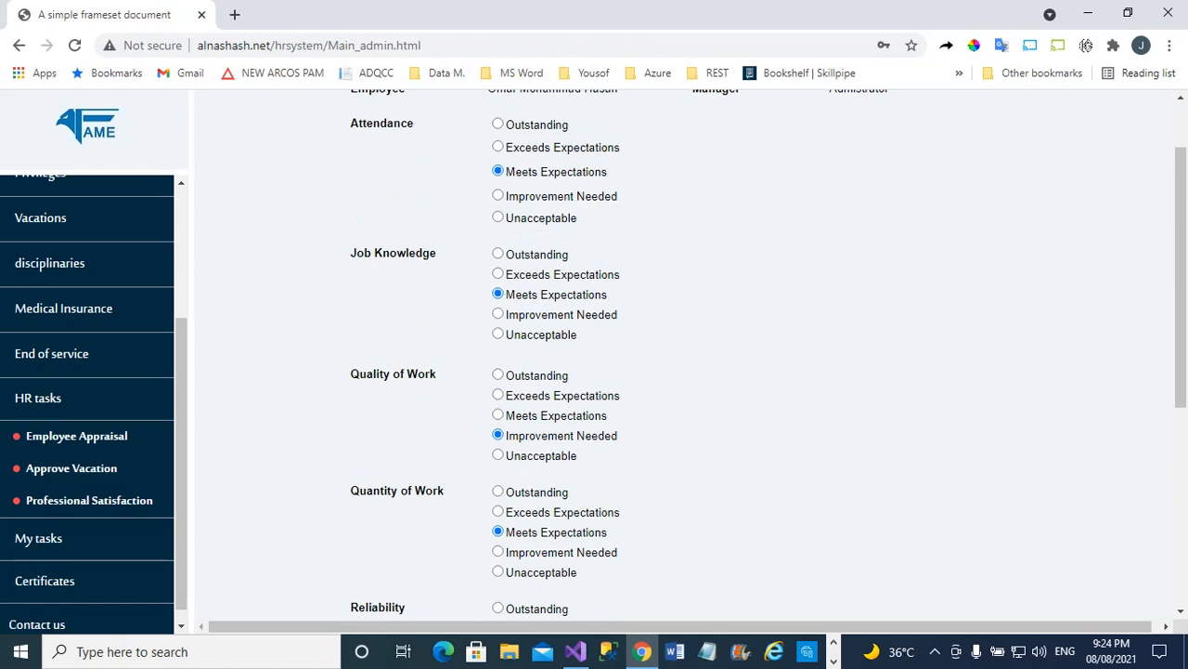
scroll(650, 352, up, 1)
scroll(650, 353, down, 1)
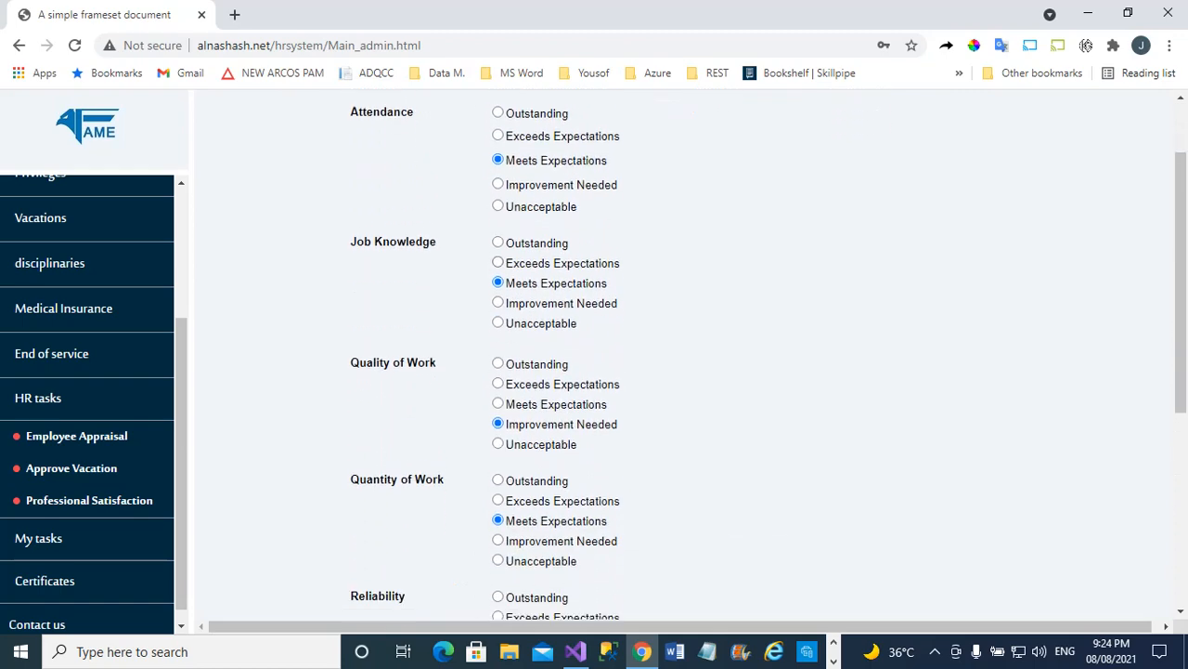
scroll(650, 353, down, 3)
scroll(650, 353, up, 2)
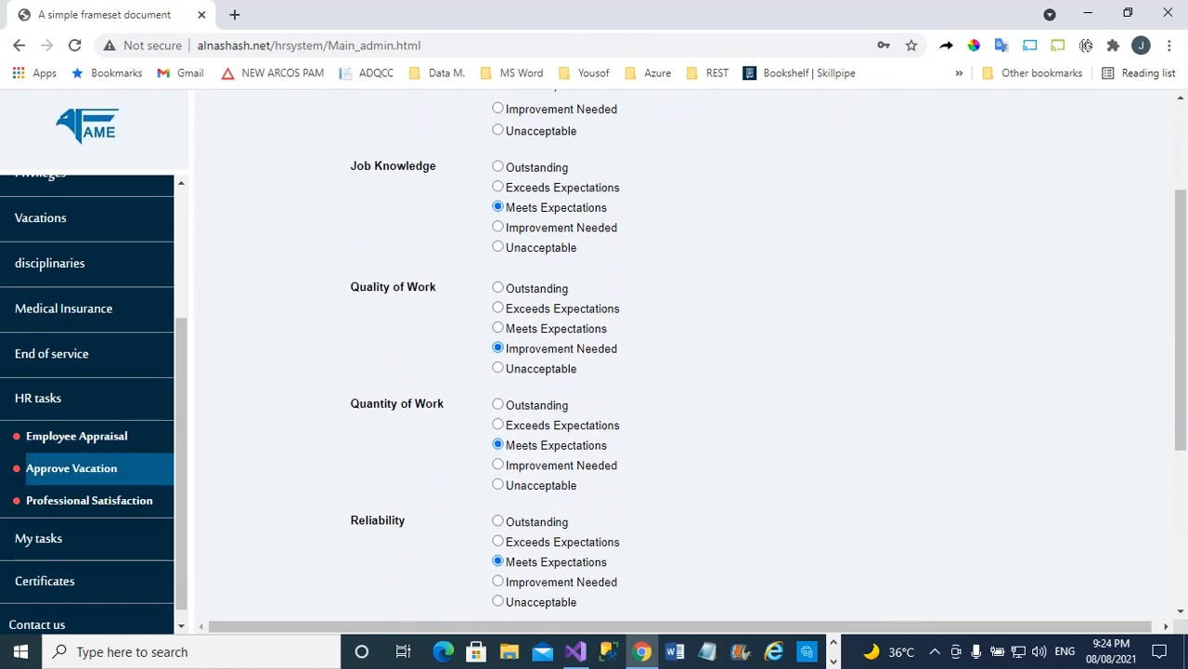
click(72, 468)
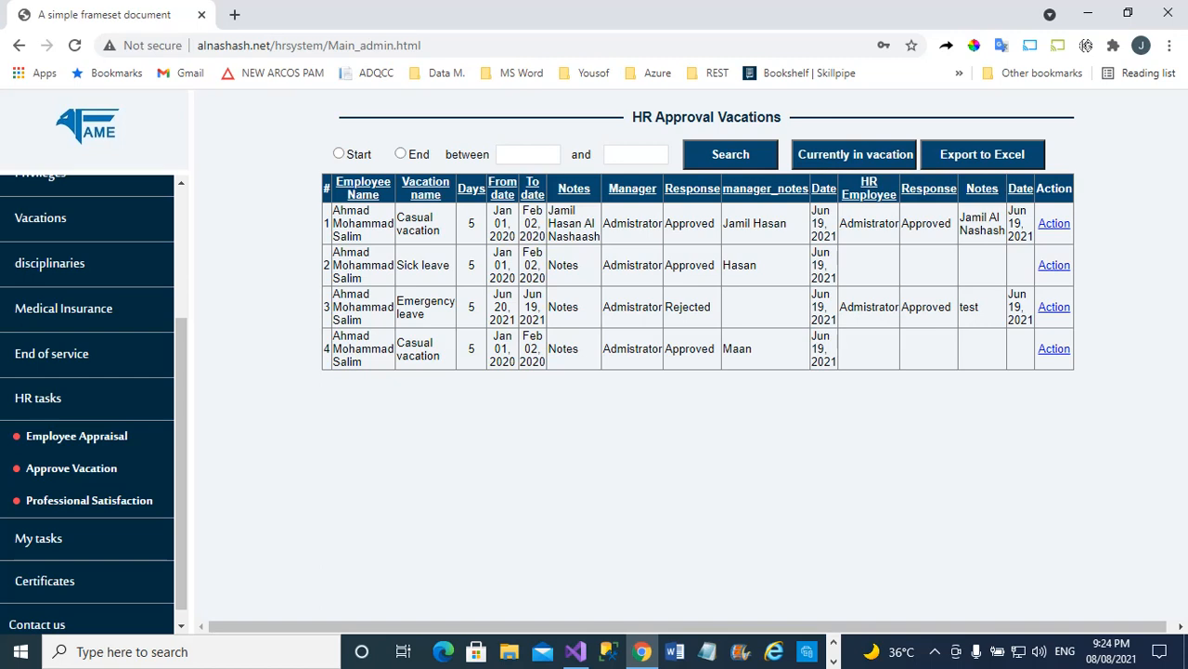
Open the first listed employee's appraisal form under My tasks and rate Attendance as Exceeds Expectations.
scroll(87, 399, down, 1)
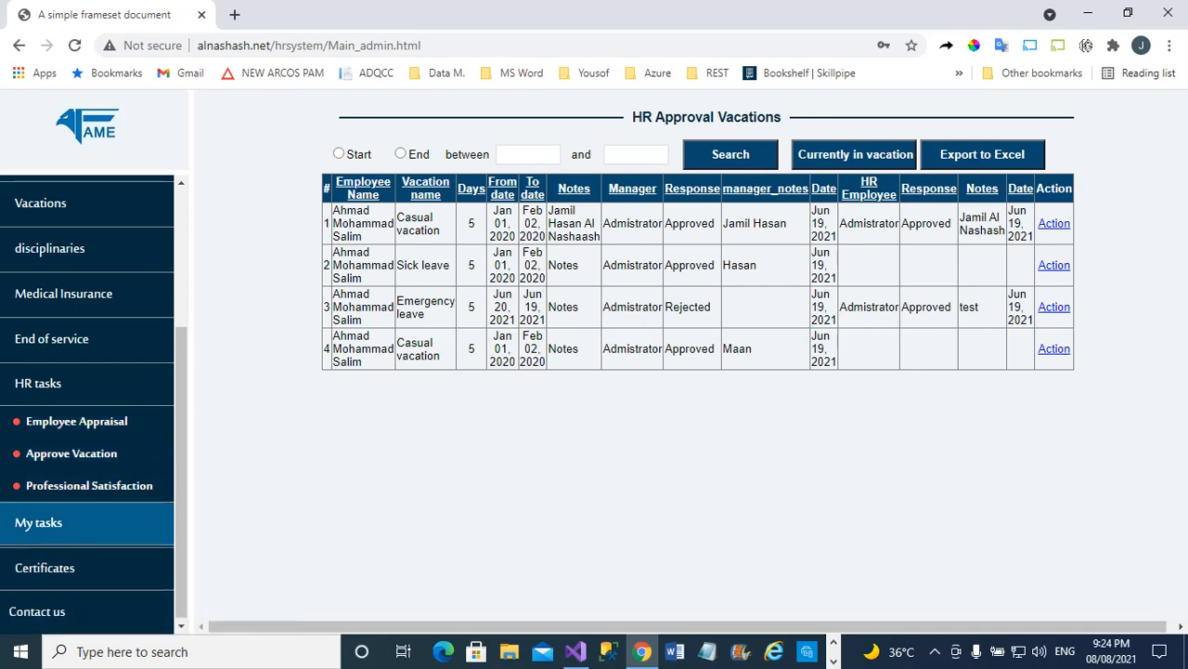
click(38, 523)
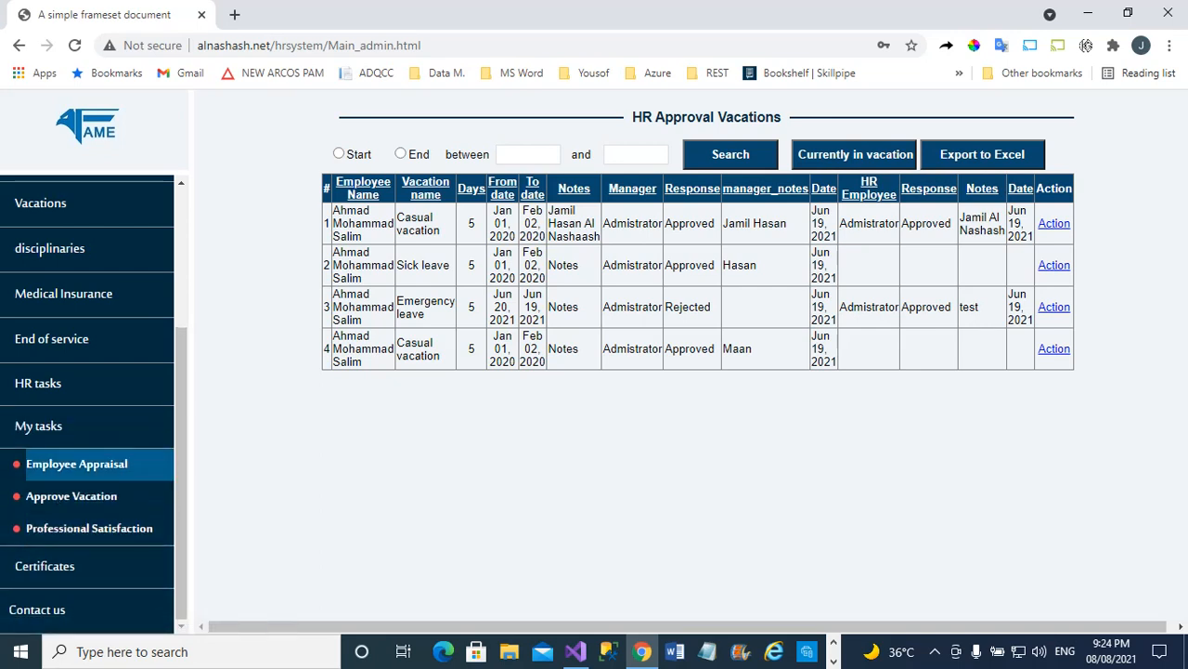
click(76, 463)
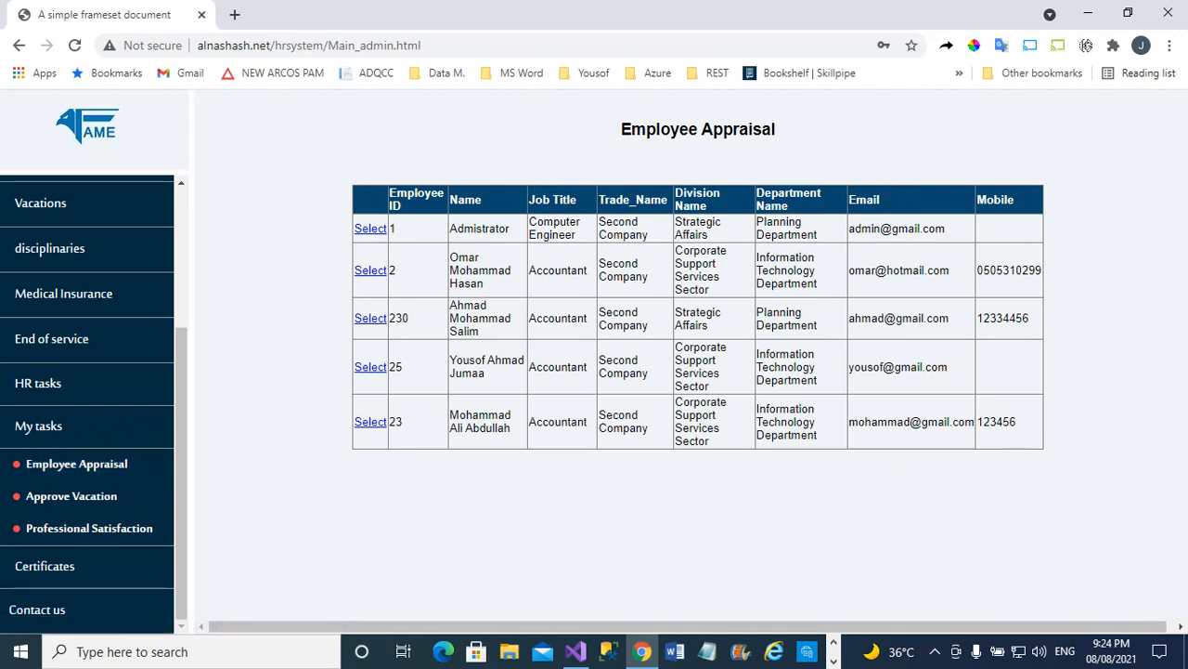
click(370, 228)
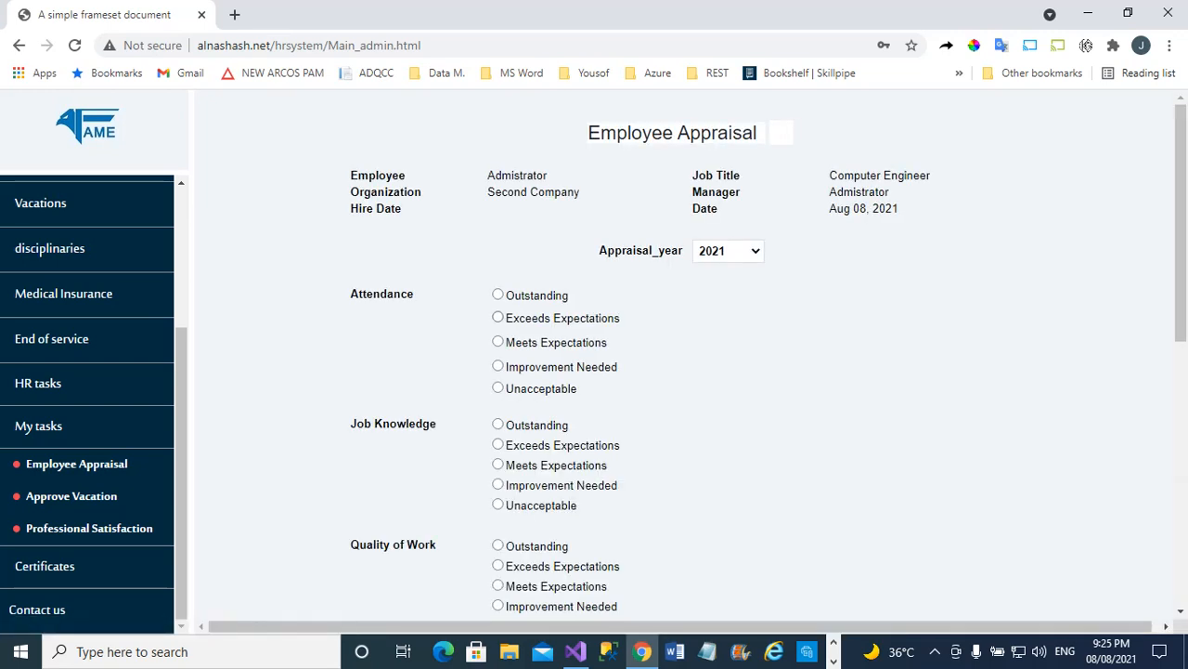
click(498, 317)
scroll(768, 354, down, 1)
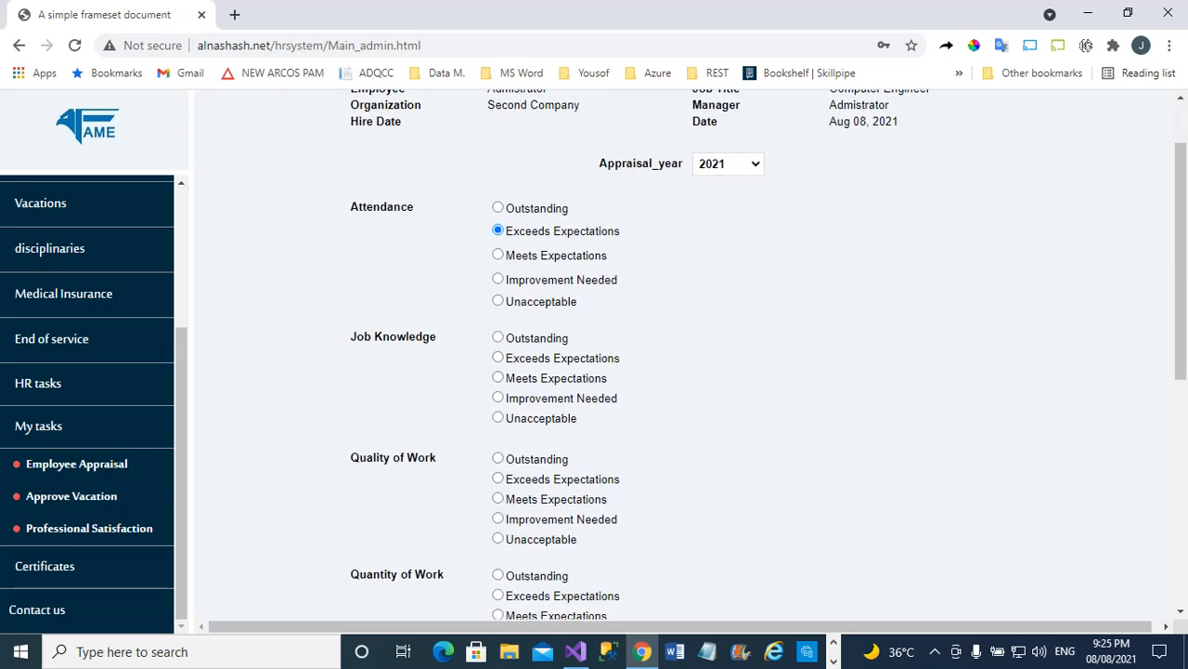
Open the first listed employee's Professional Satisfaction submission of Jun 20, 2021 and review its answers and comments.
click(89, 528)
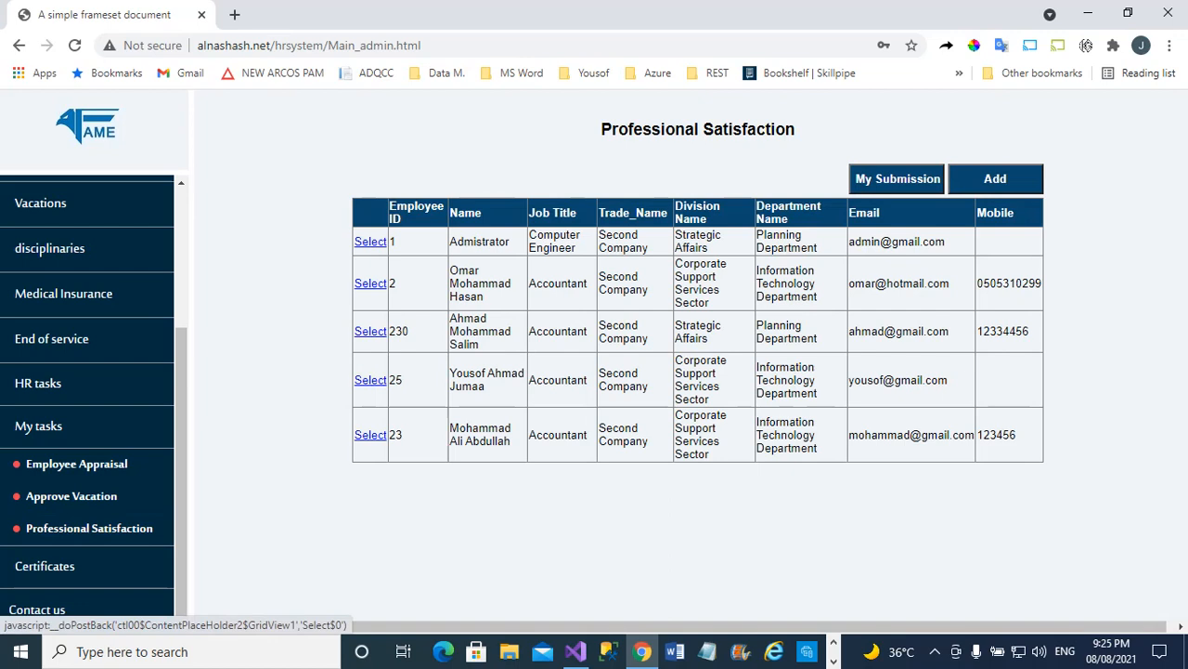
click(369, 241)
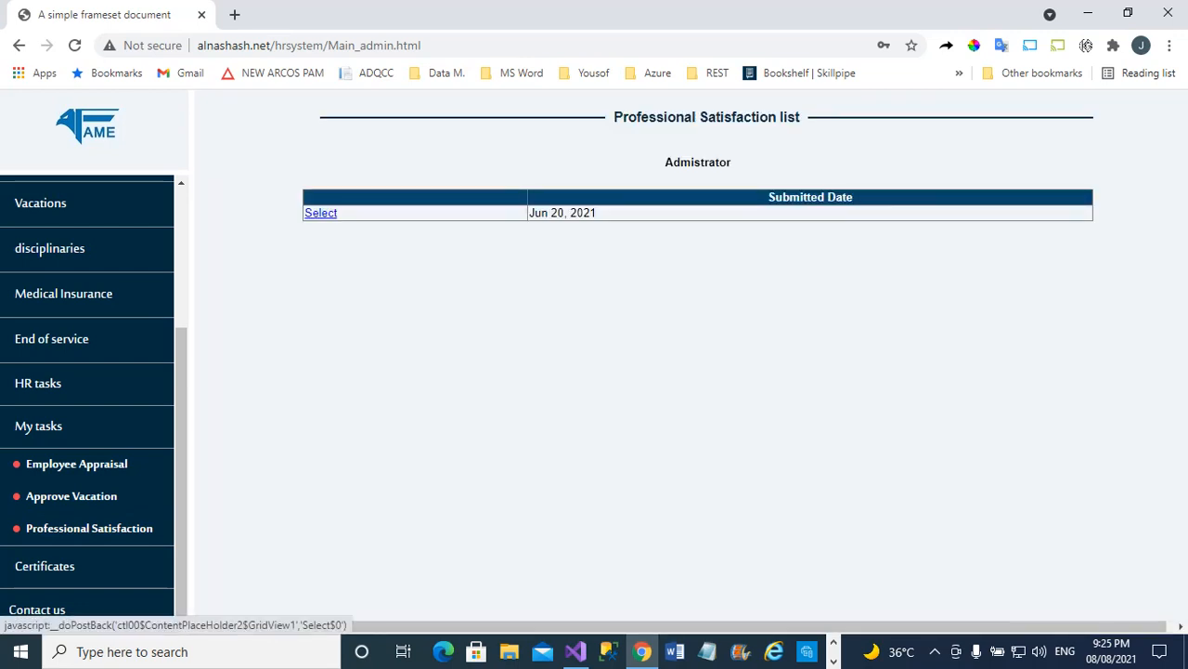
click(321, 212)
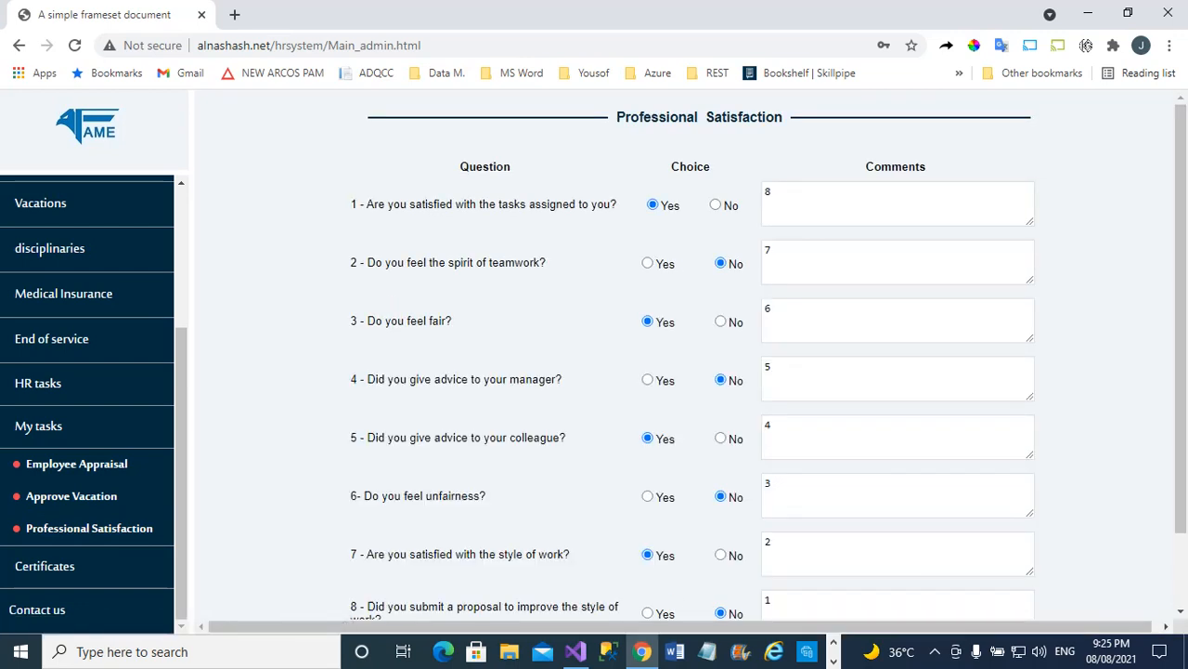
scroll(691, 363, down, 1)
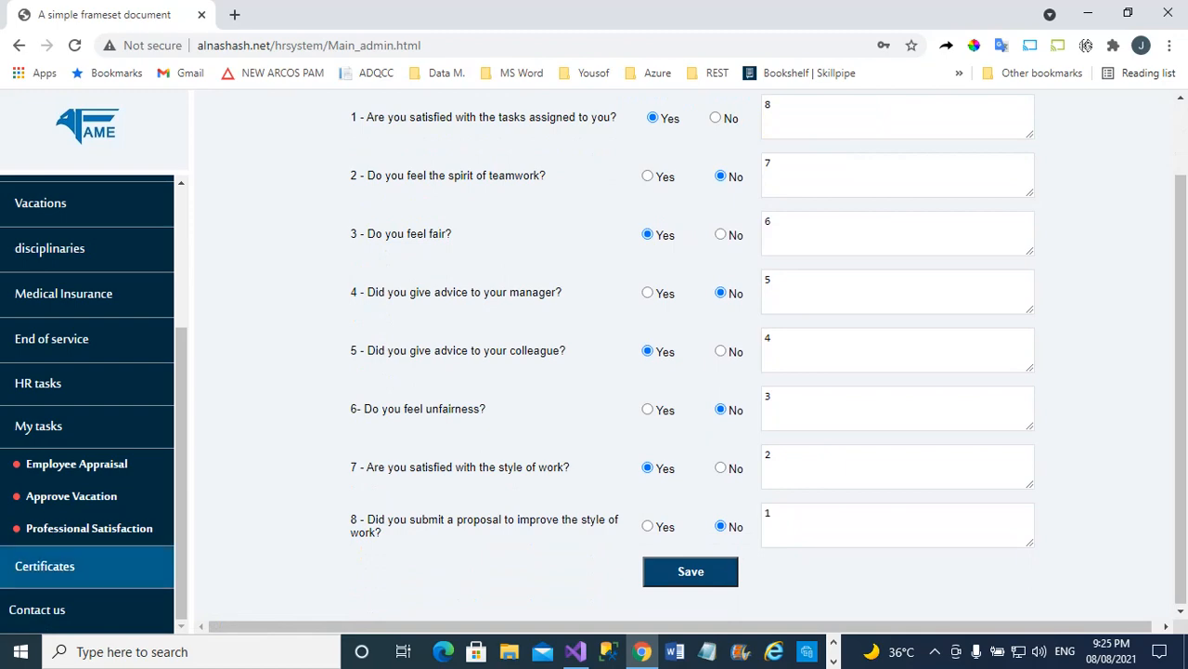
Try the Hired and Terminated certificate pages, returning to the Professional Satisfaction form after each.
click(45, 566)
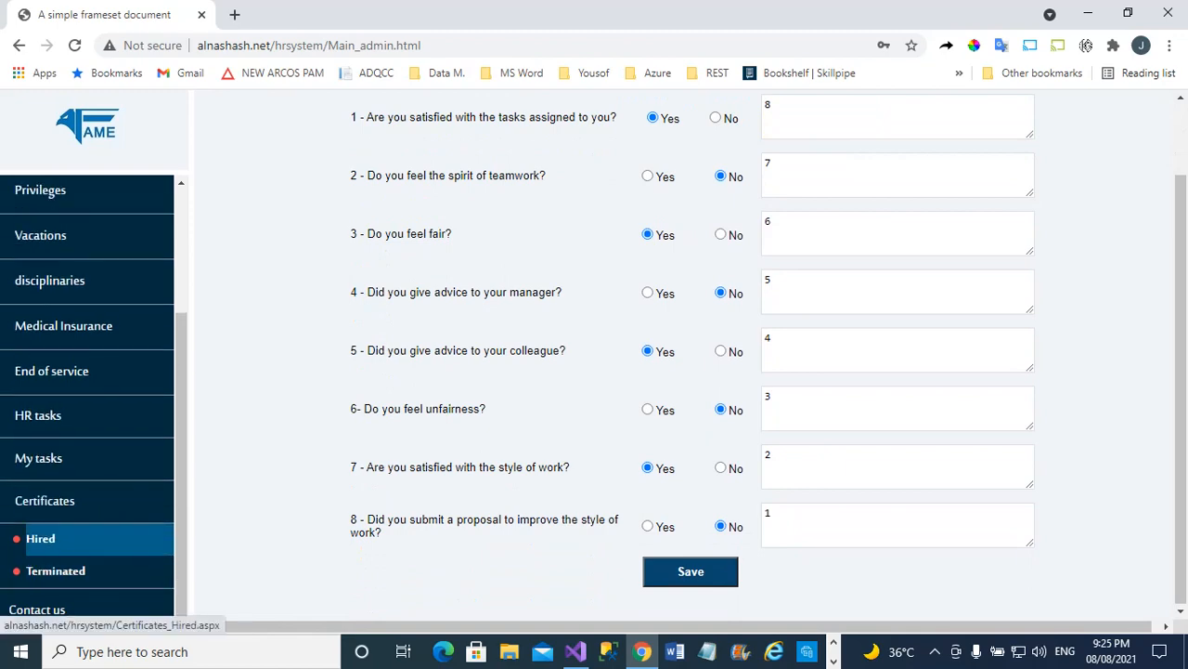
click(42, 539)
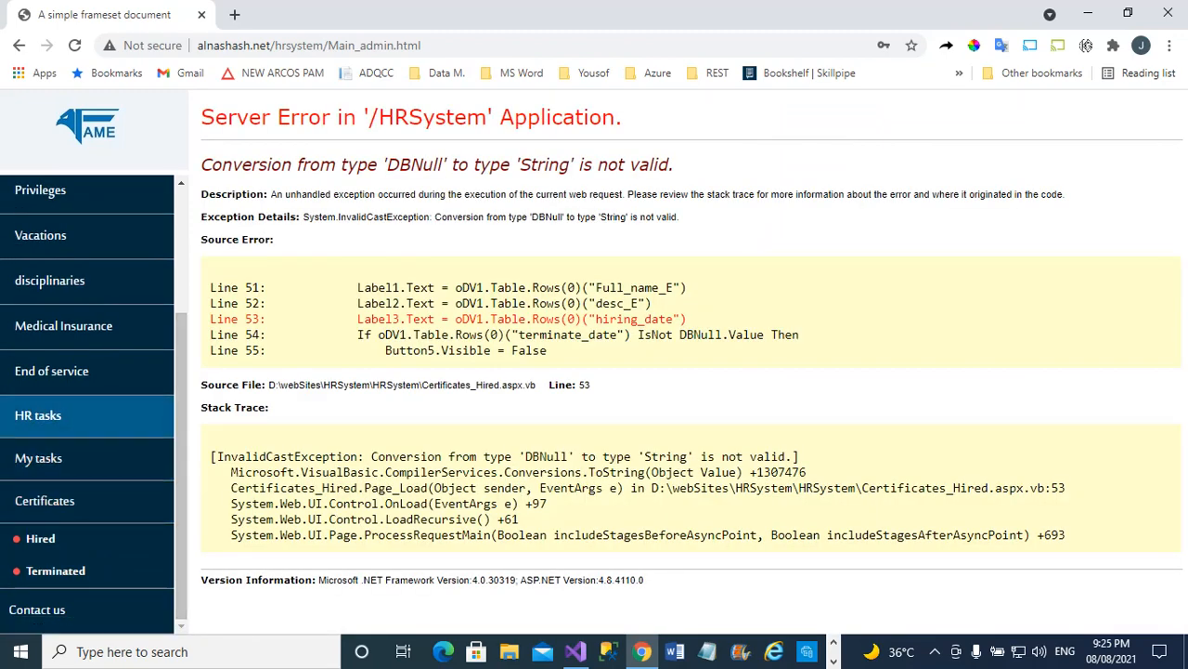
click(18, 45)
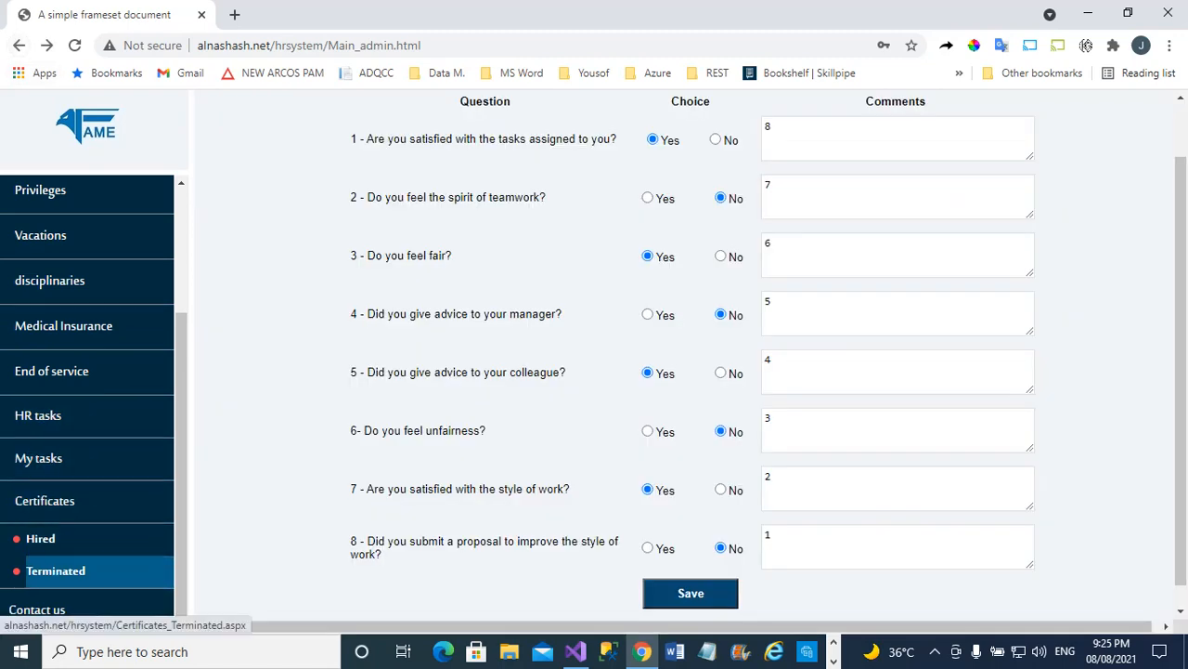
click(56, 570)
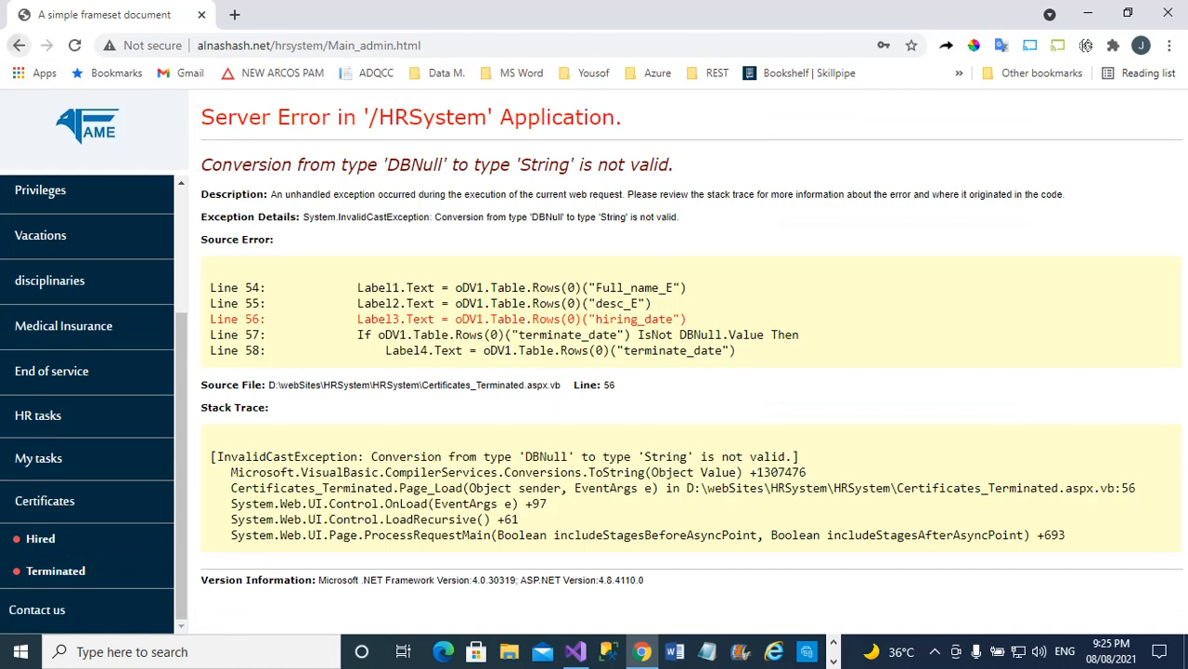
click(19, 45)
scroll(691, 356, up, 1)
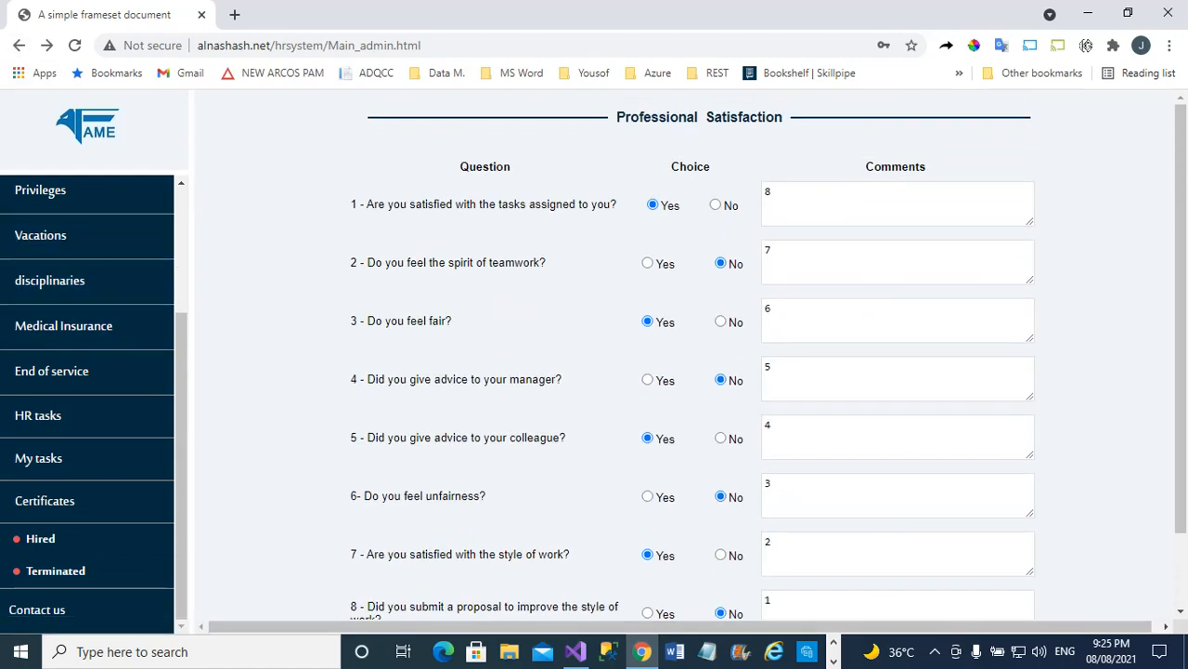
Open the Employee List and select the second listed employee.
scroll(87, 372, up, 3)
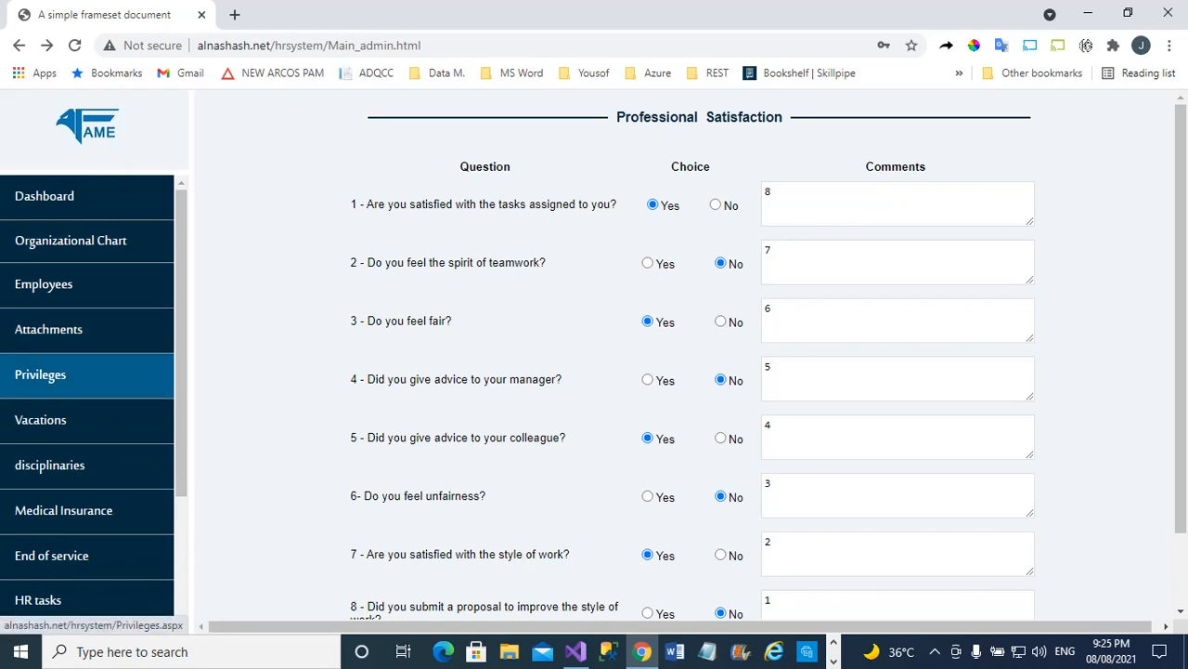
click(56, 284)
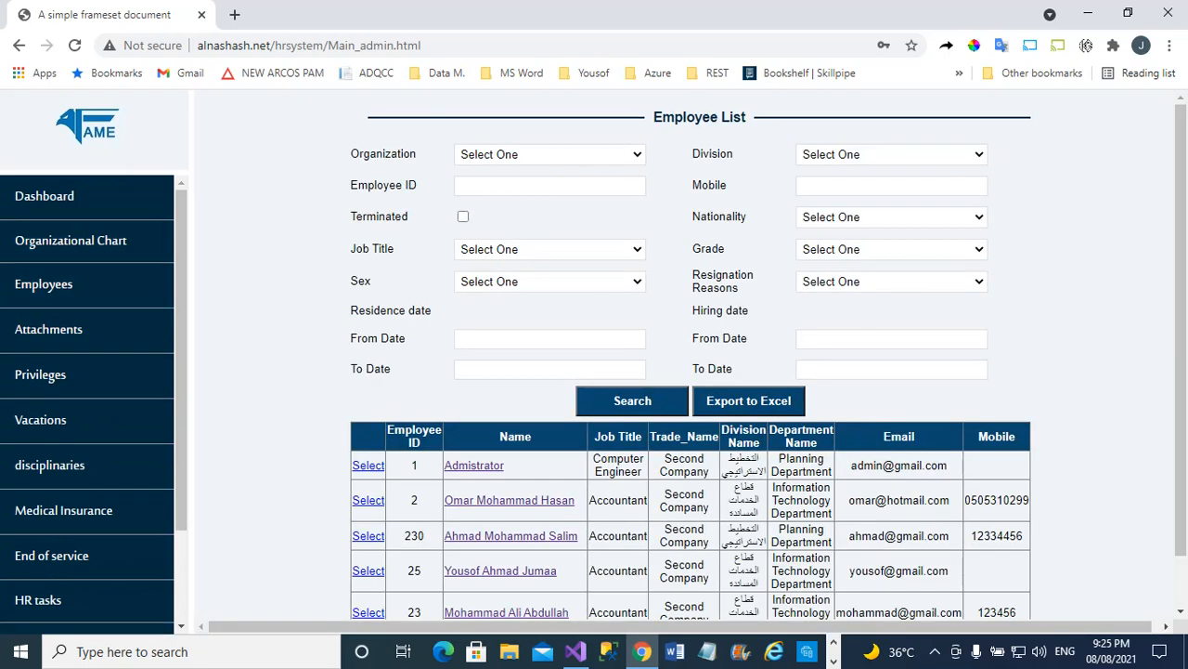
click(369, 501)
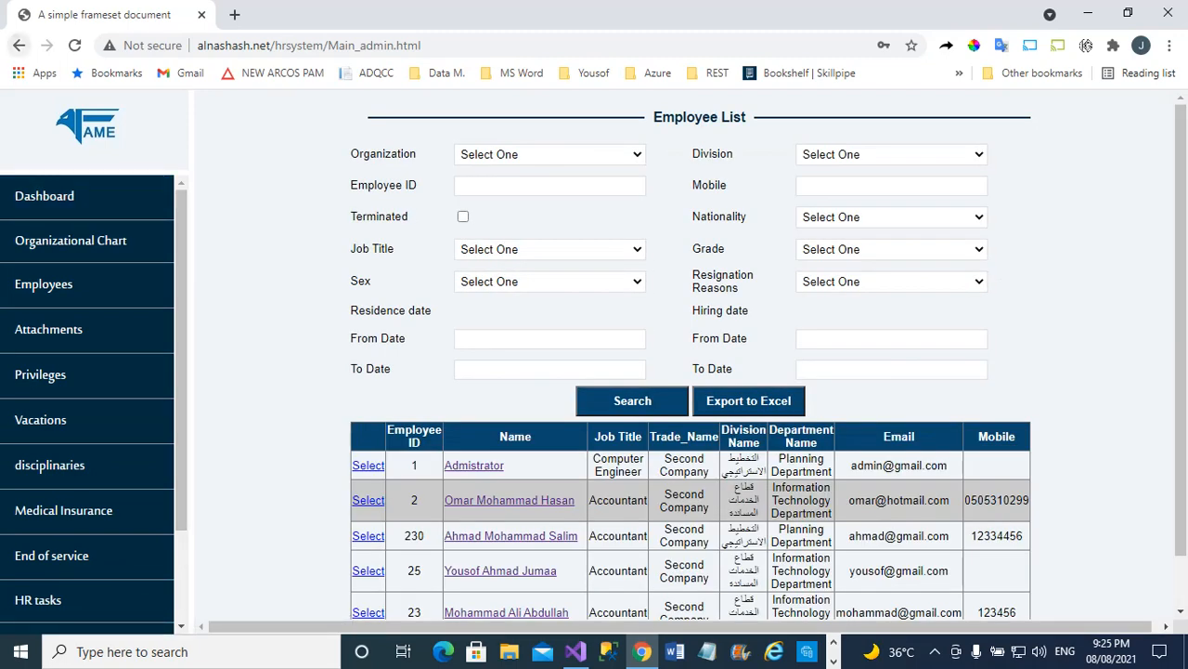
right_click(19, 45)
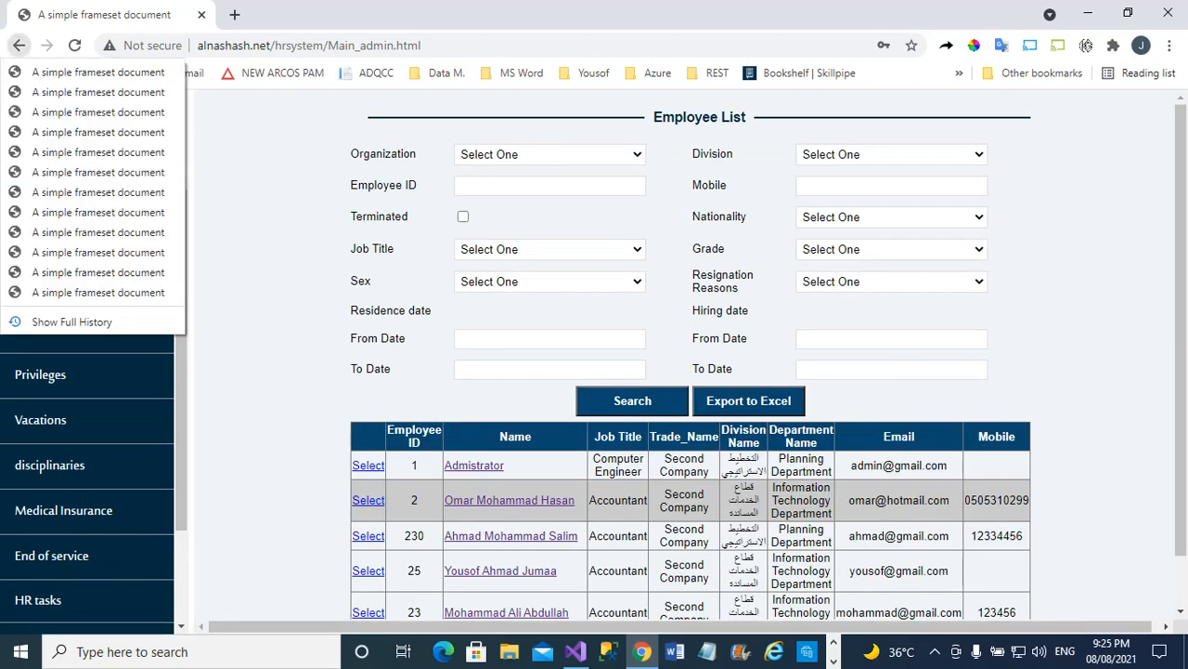
Open the third listed employee's personal data record and review it down to the address fields.
click(511, 536)
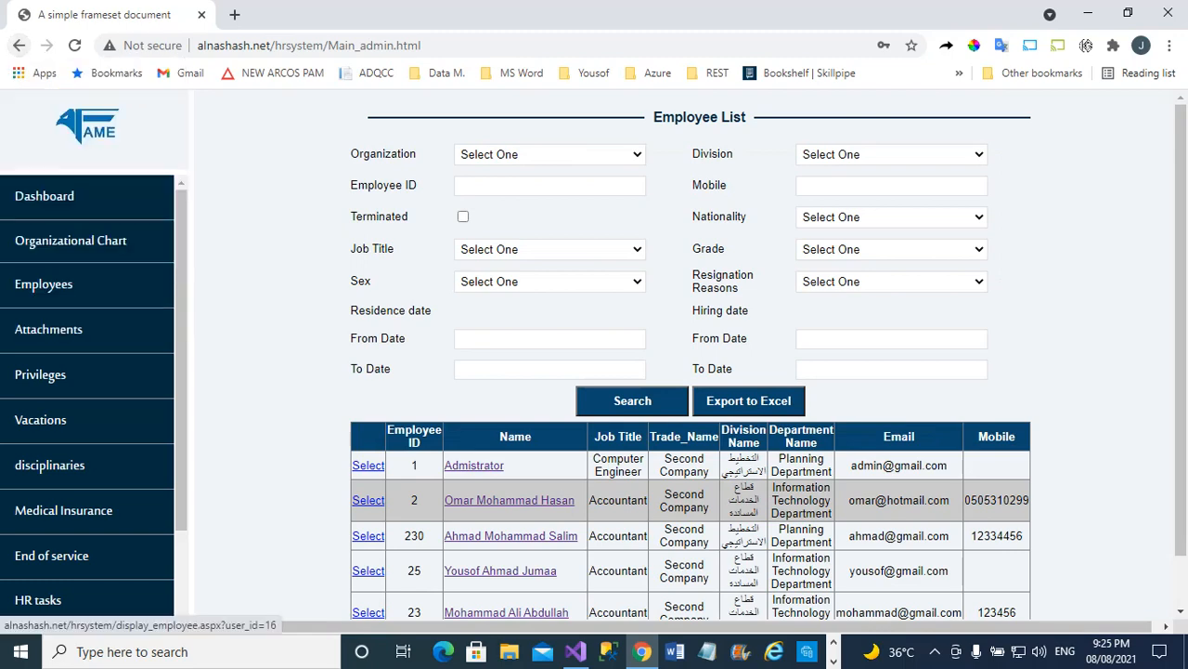
scroll(511, 535, down, 1)
scroll(768, 354, up, 1)
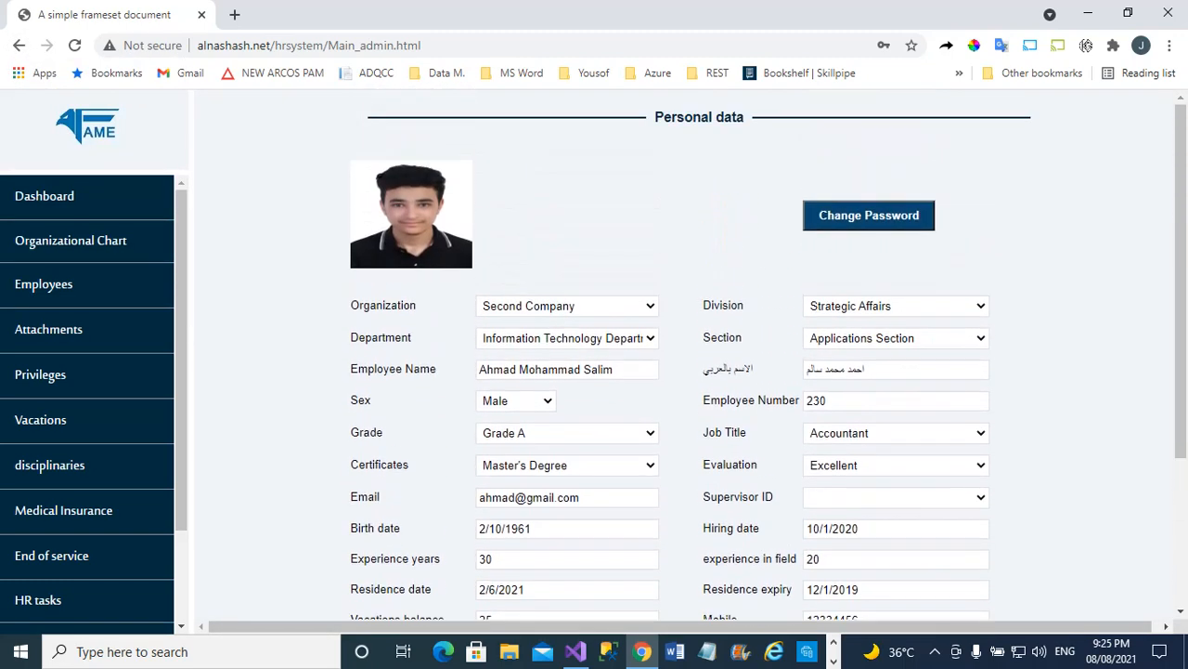
scroll(768, 354, down, 2)
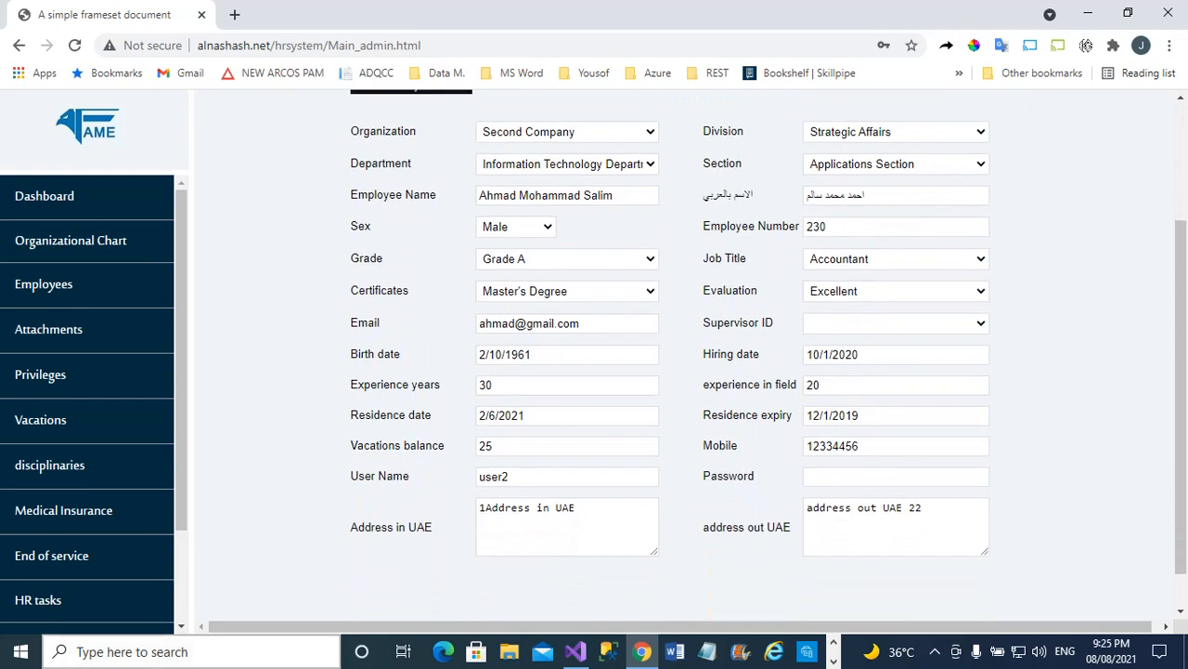
Open the Hired certificate for this employee and dismiss the alert.
scroll(87, 569, down, 2)
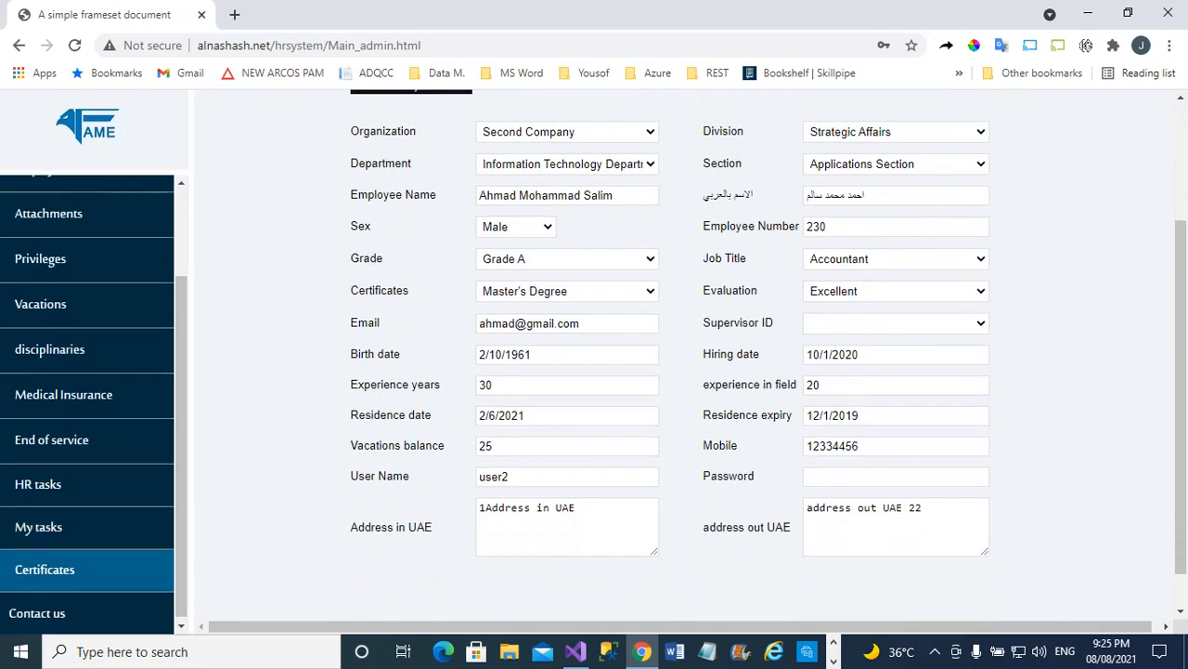
click(88, 569)
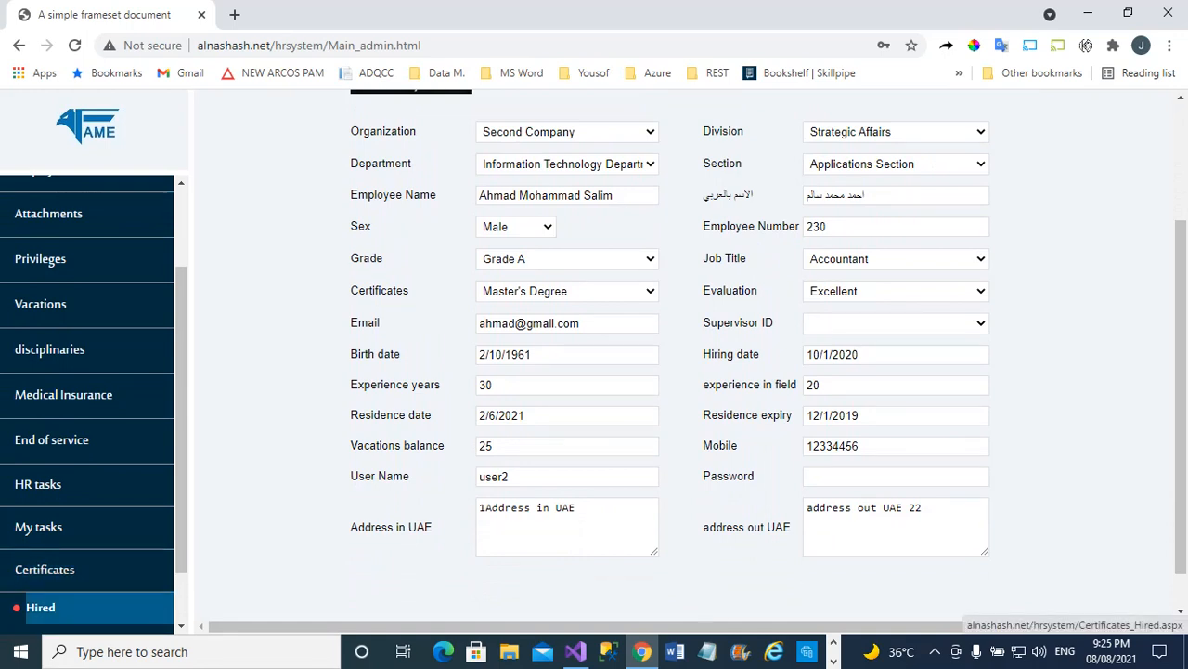
click(56, 607)
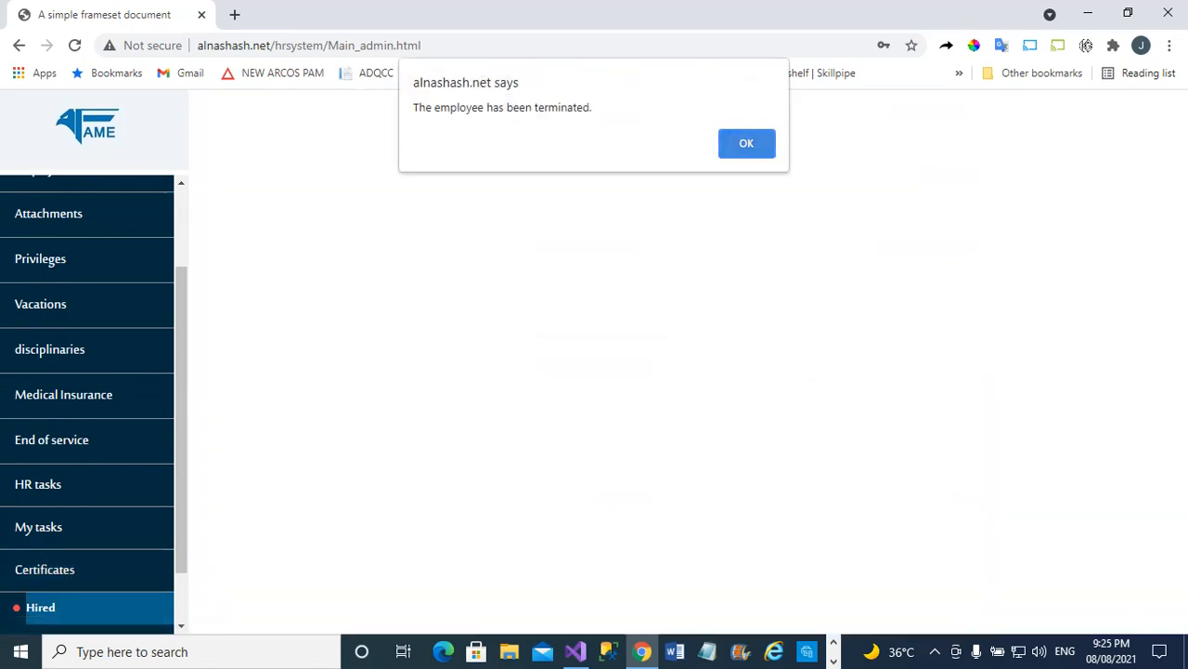
key(Return)
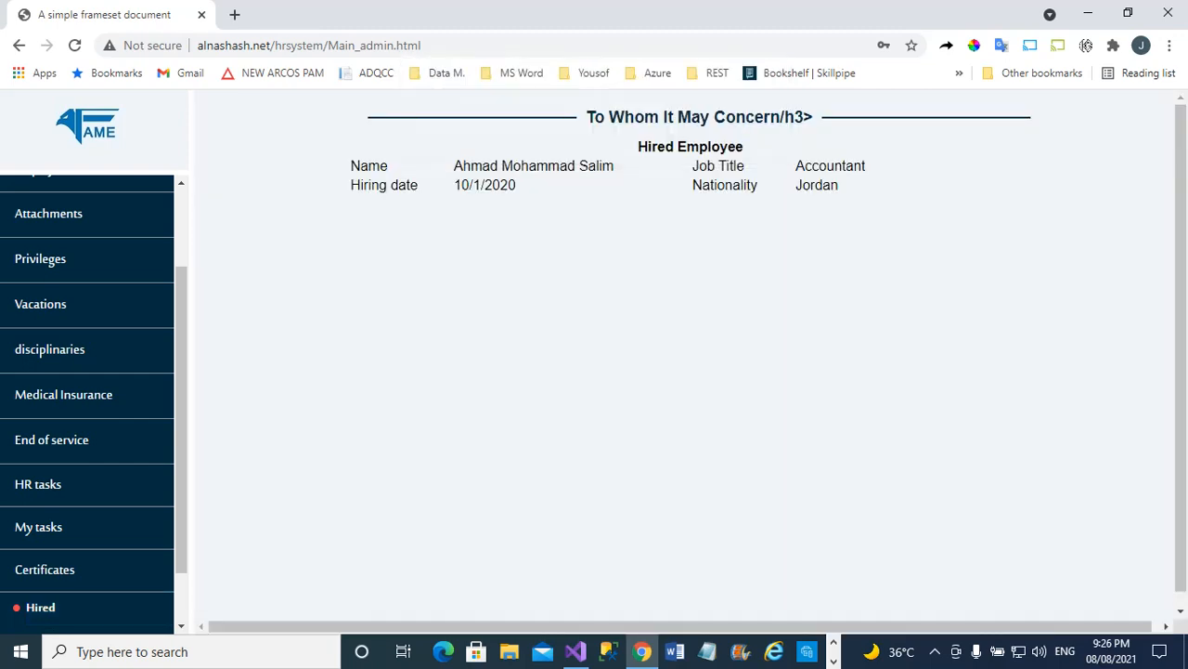
Open the employee's Terminated certificate and save the certificate download as cer90627.pdf.
scroll(92, 406, down, 1)
click(56, 584)
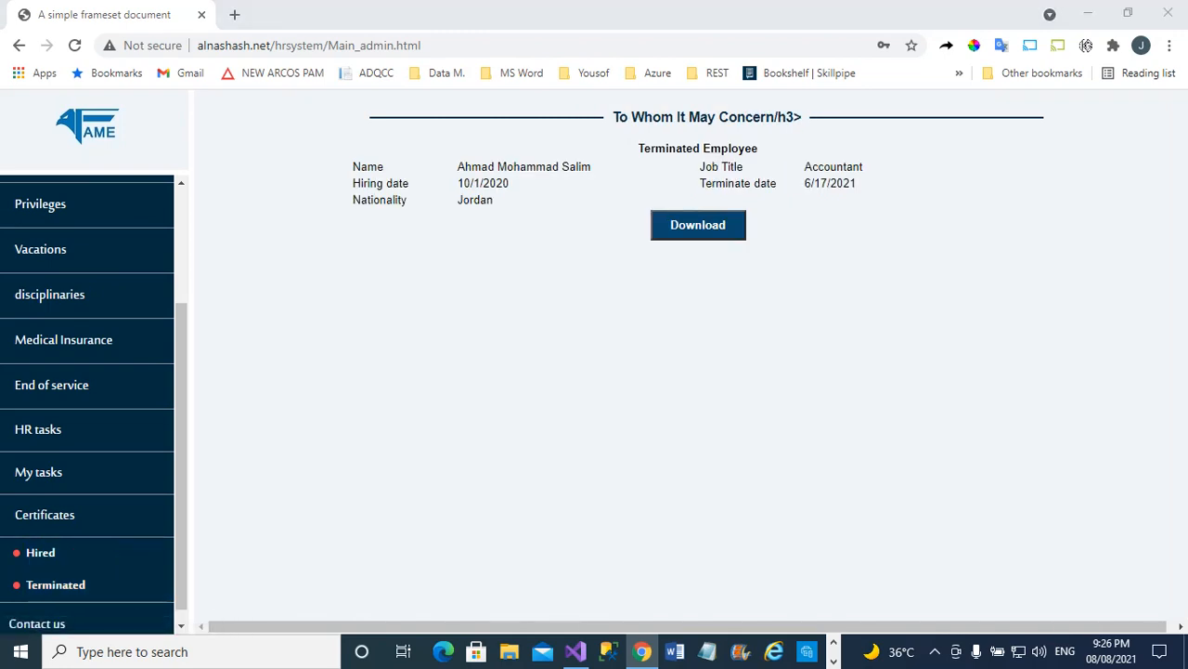
key(Return)
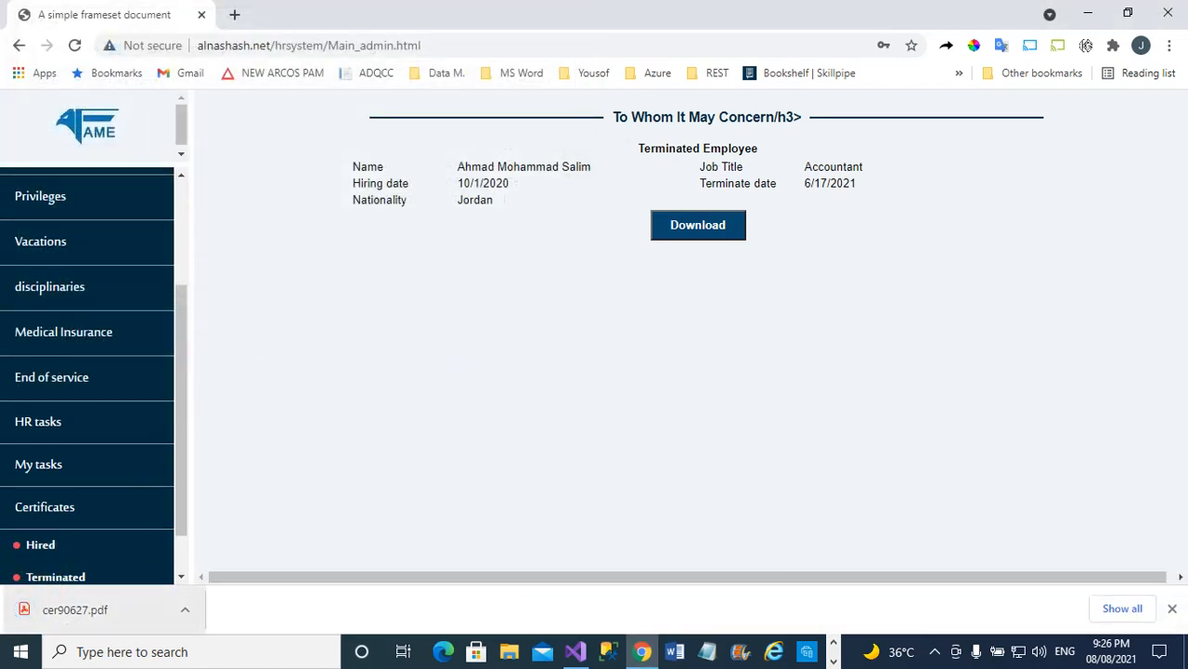
Open the downloaded cer90627.pdf and read the To Whom It May Concern letter through to its closing.
click(74, 610)
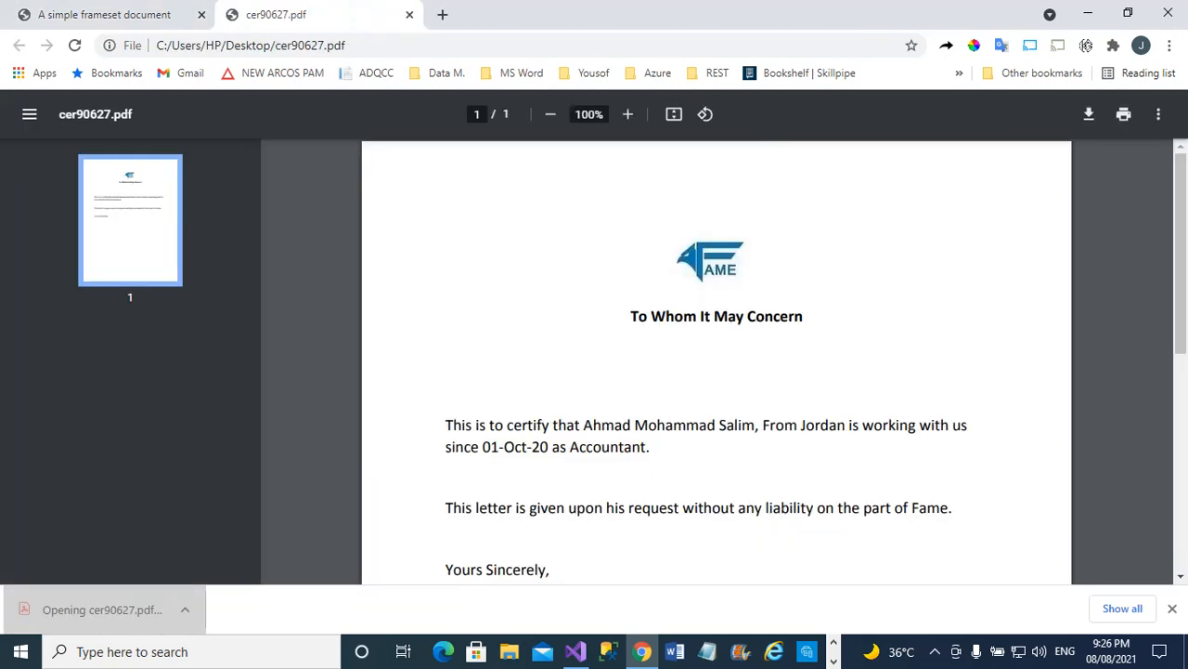
scroll(717, 362, down, 1)
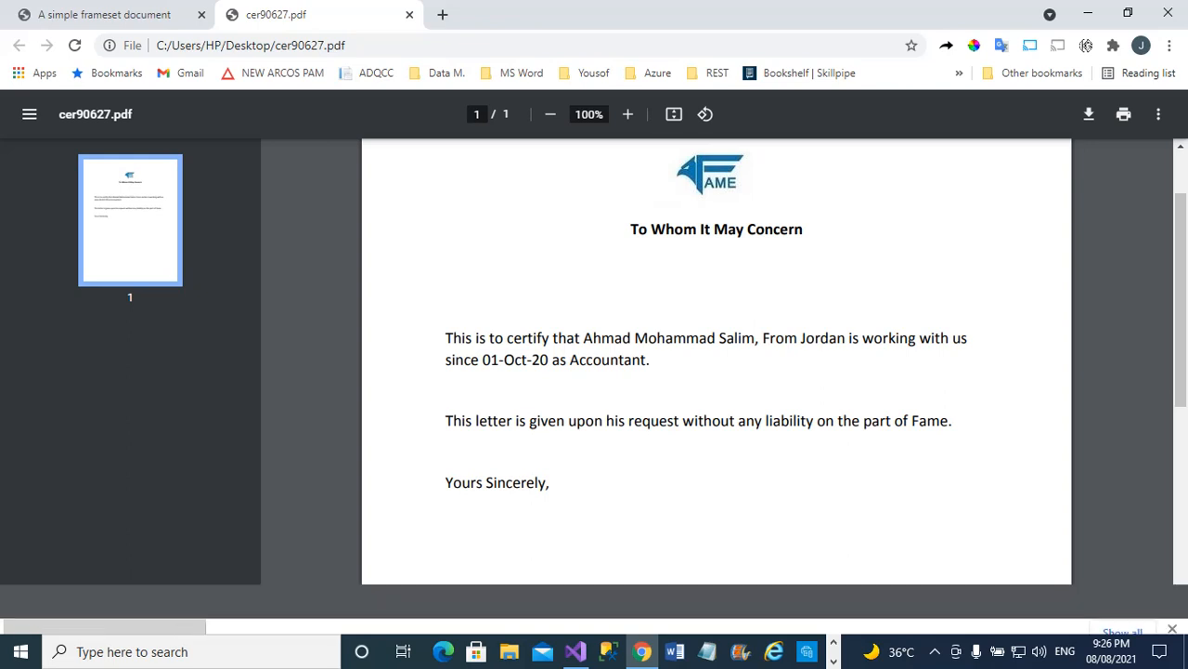
scroll(717, 362, down, 2)
scroll(717, 362, up, 1)
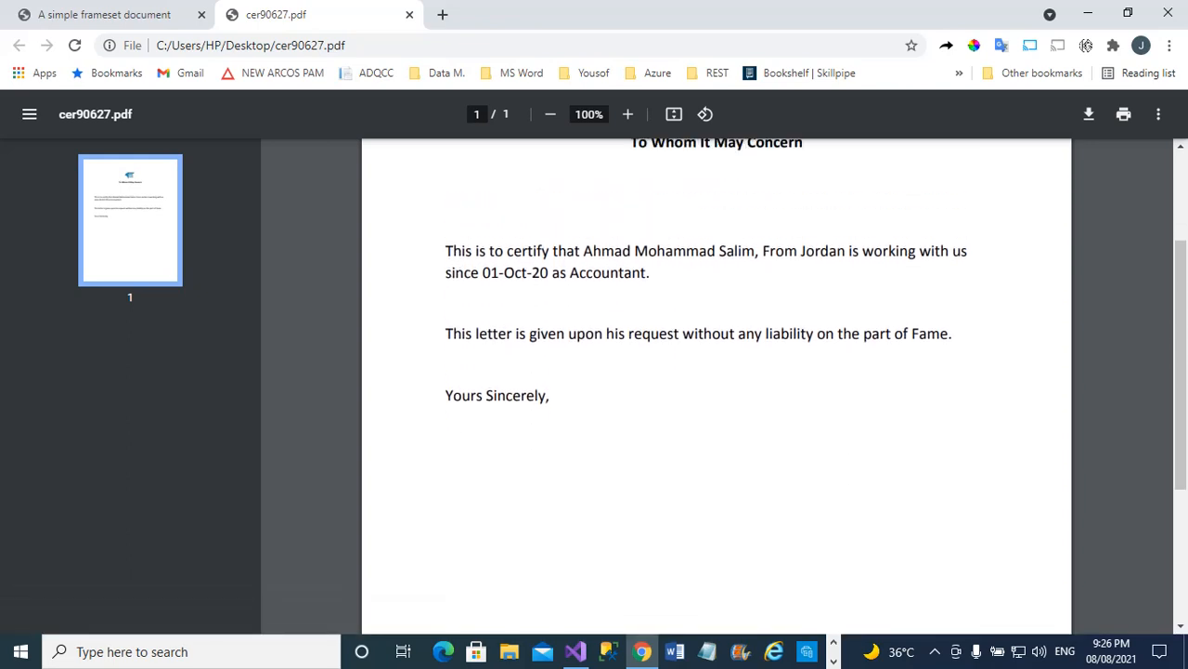
scroll(717, 362, up, 2)
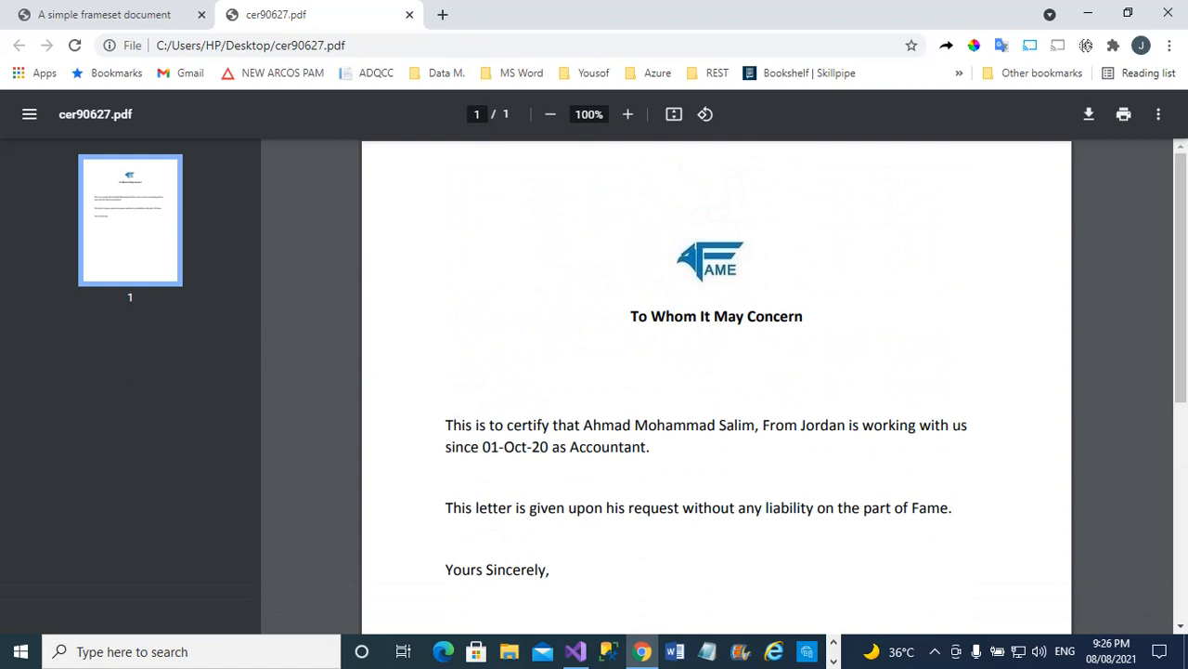
Return to the HR system, open the Contact us form and go through its Name, Email, Subject and Comments fields without filling them.
click(110, 15)
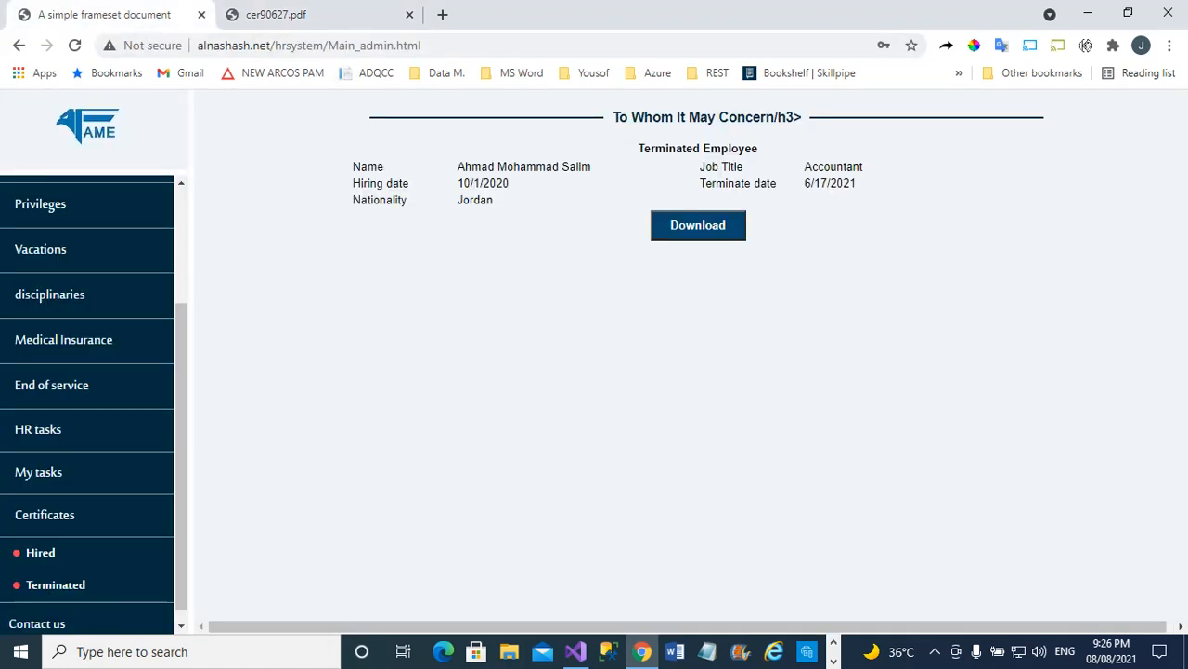
scroll(88, 406, down, 1)
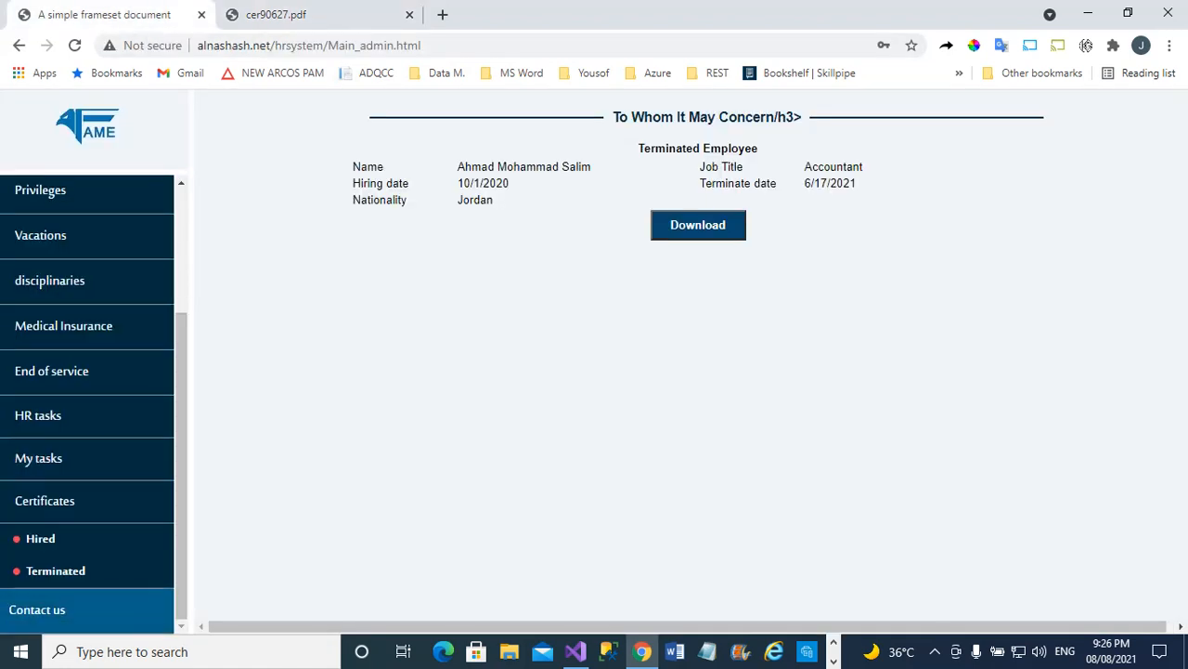
click(37, 609)
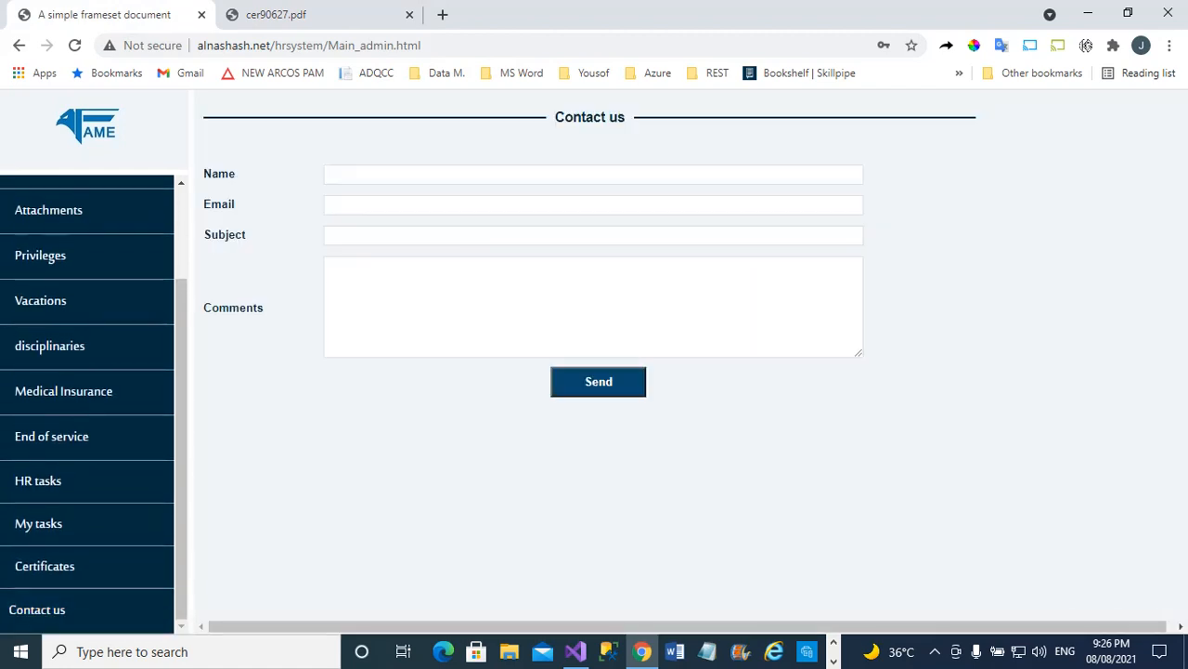
click(372, 175)
click(372, 206)
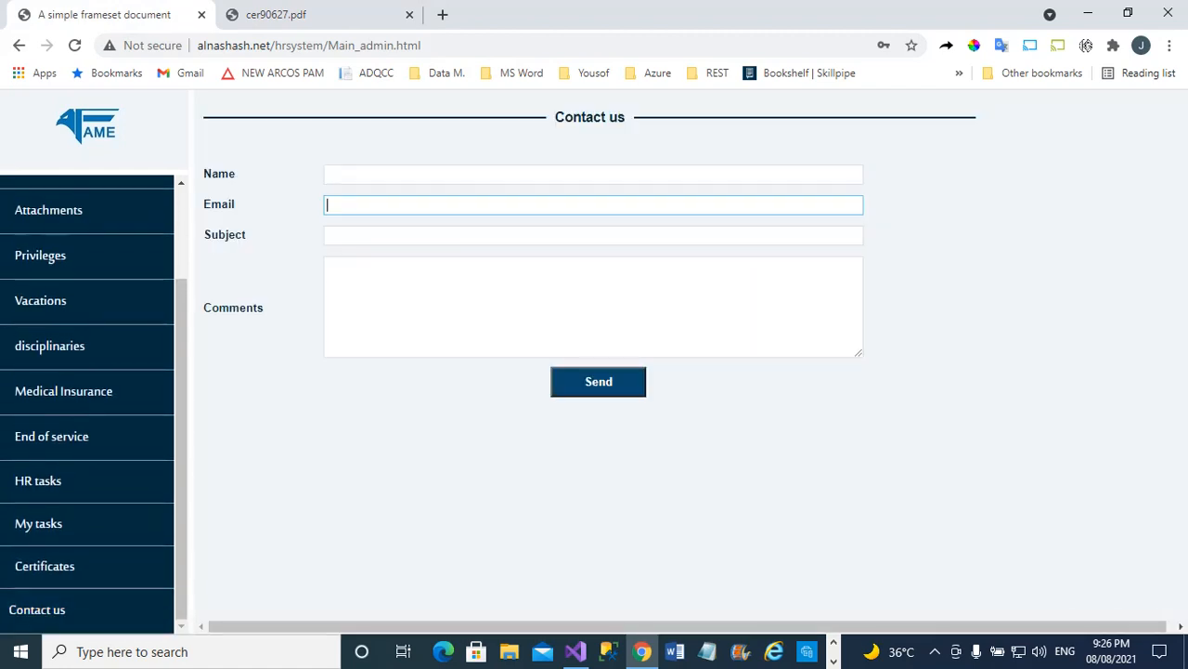
click(557, 236)
click(557, 307)
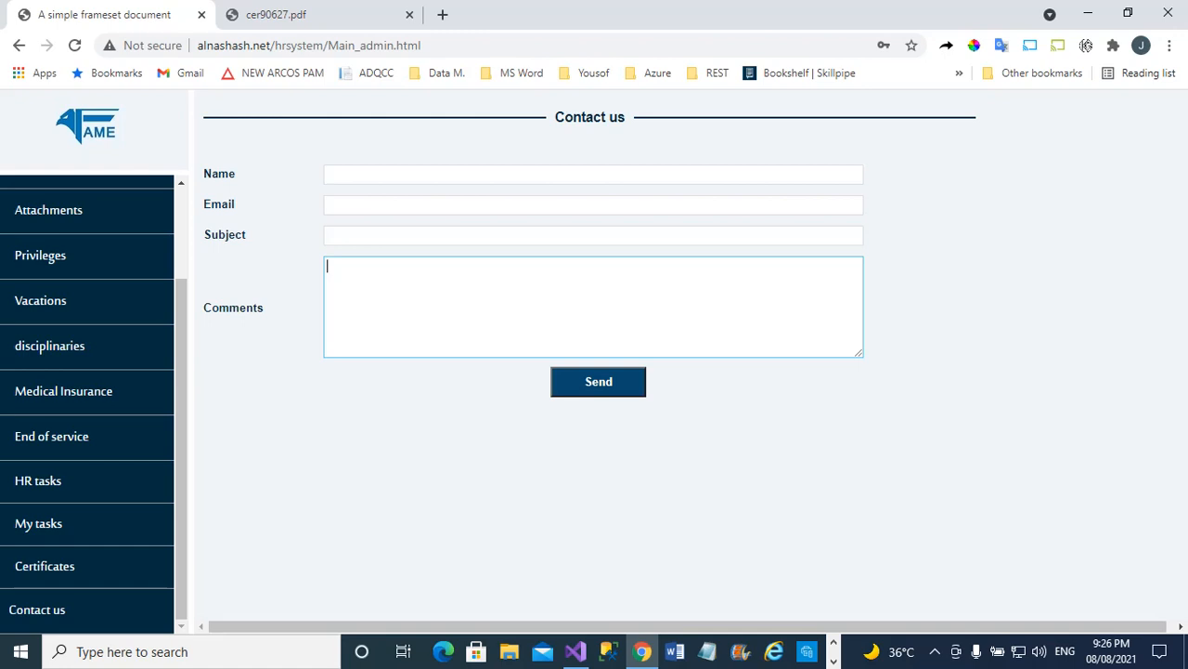
click(557, 205)
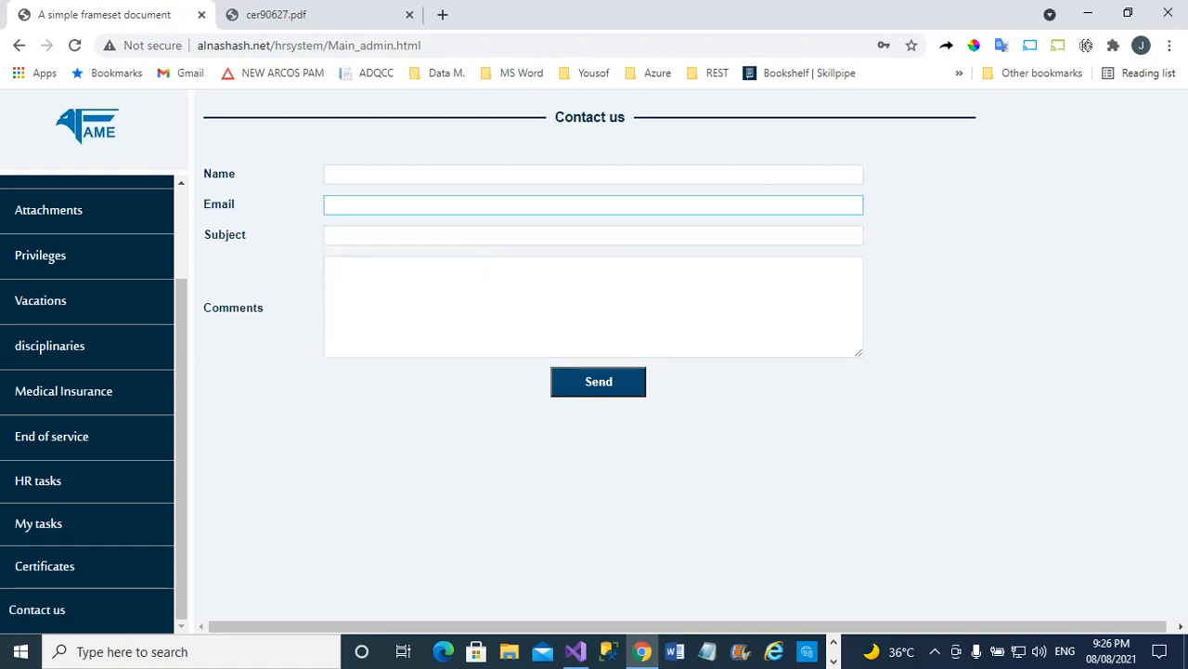